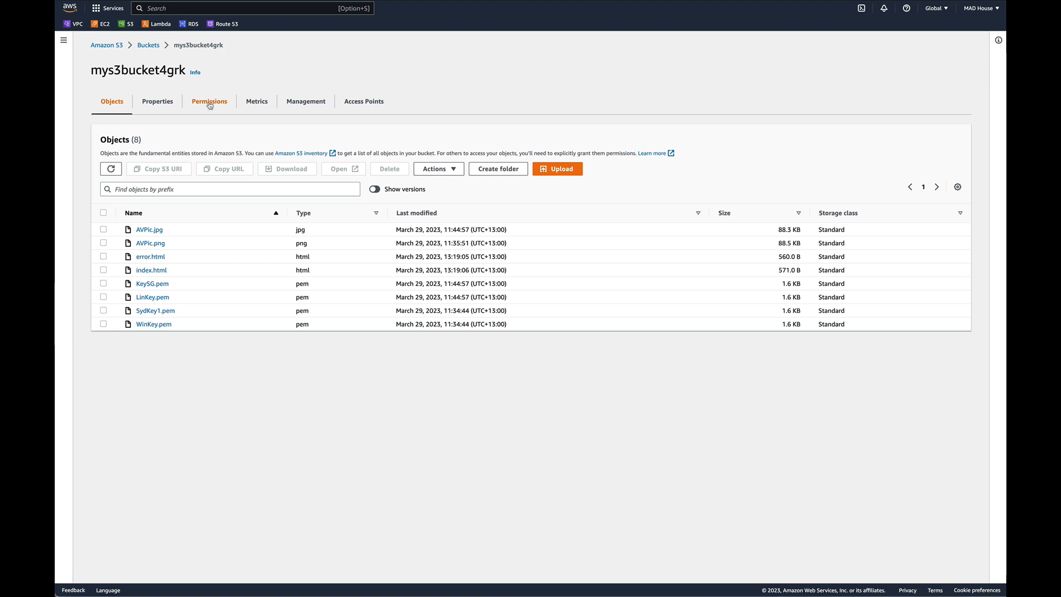
Step: Review the mys3bucket4grk bucket's properties and its permissions, including the public access and bucket policy sections
left_click(209, 105)
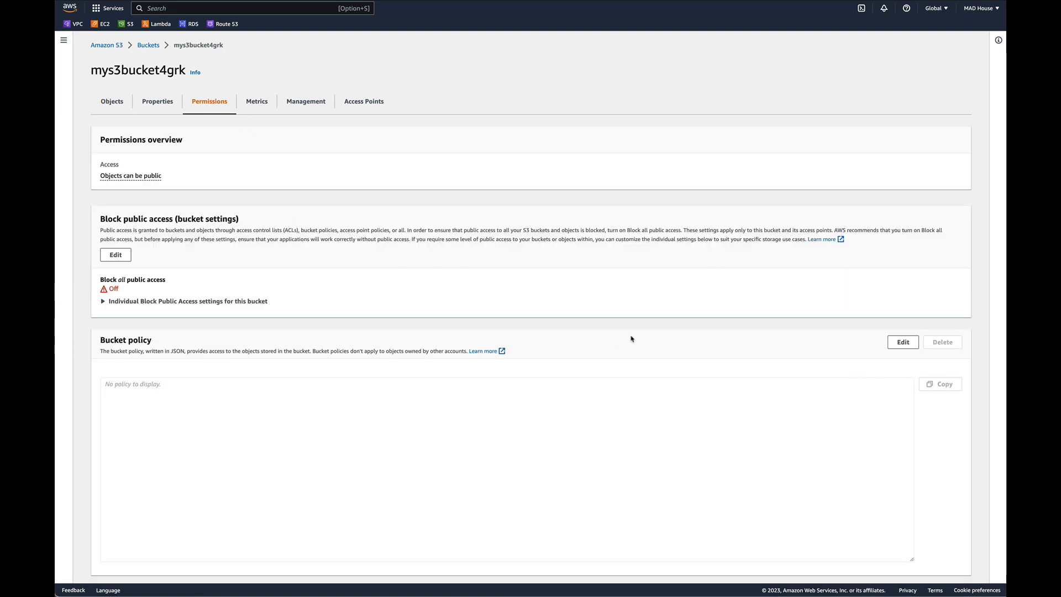
left_click(114, 104)
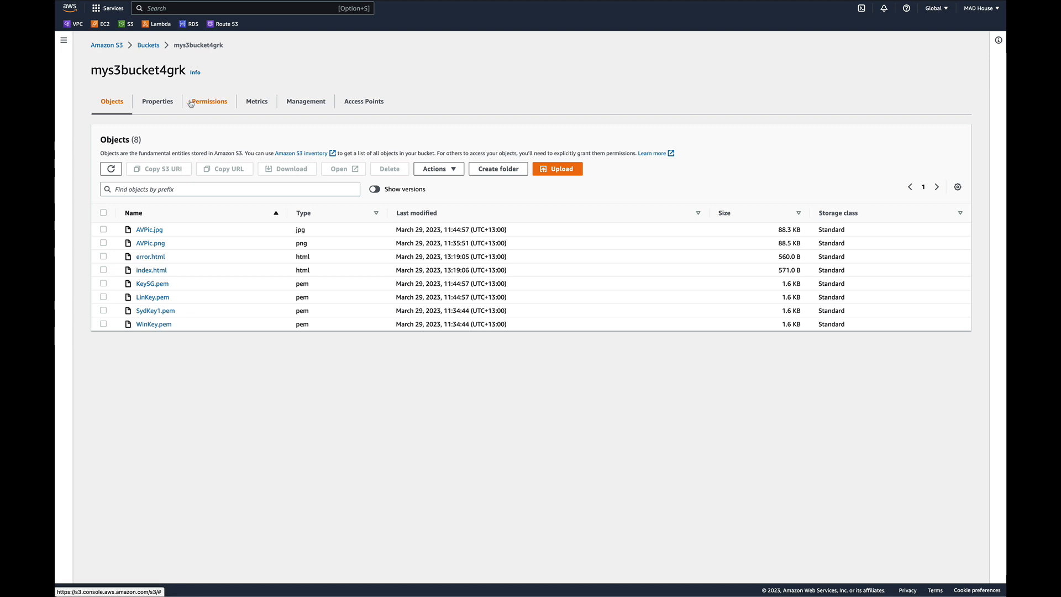
left_click(159, 104)
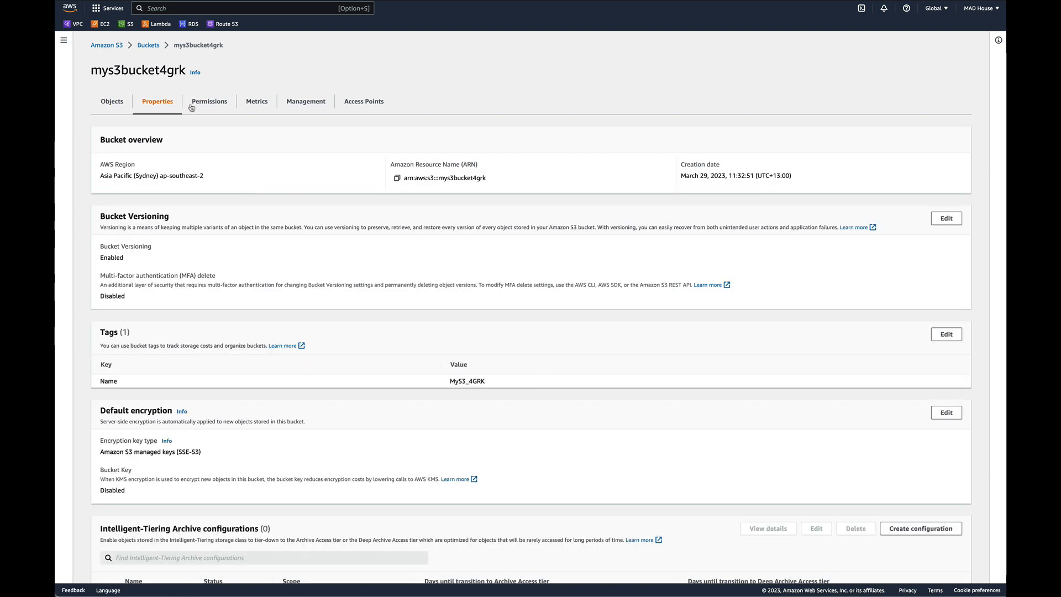
left_click(209, 101)
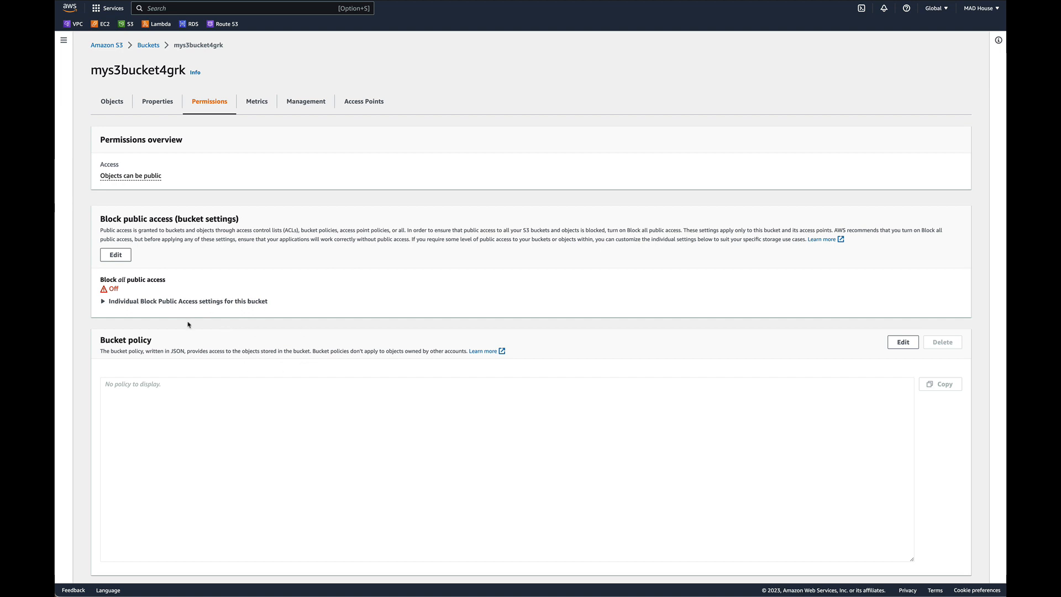
Step: Upload WinKey.pem from the Desktop folder to the mys3bucket4grk bucket and return to its object list
left_click(112, 103)
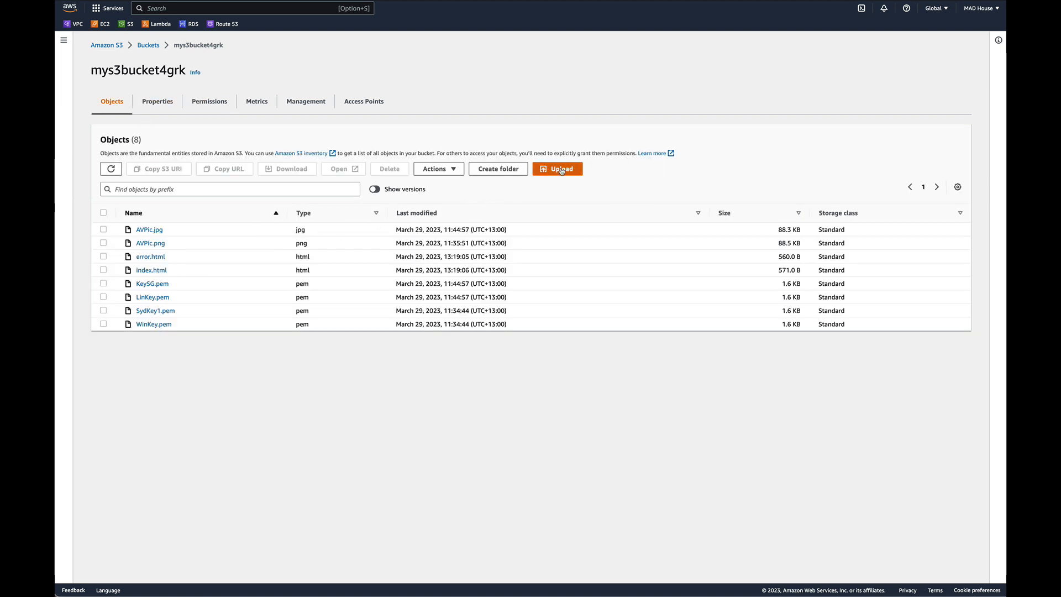
left_click(561, 170)
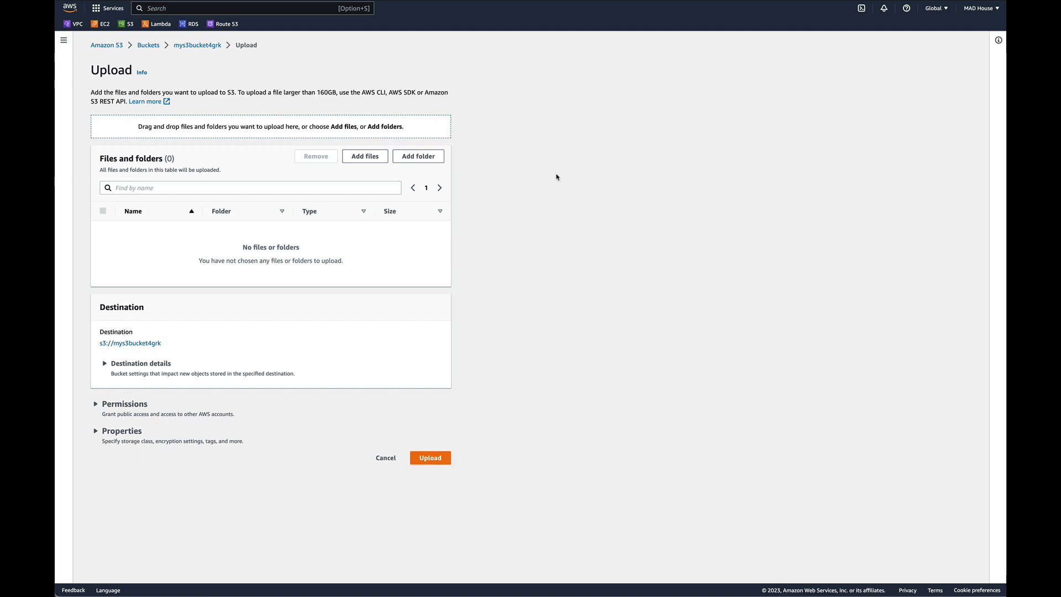
left_click(365, 156)
scroll(495, 305, "down", 6)
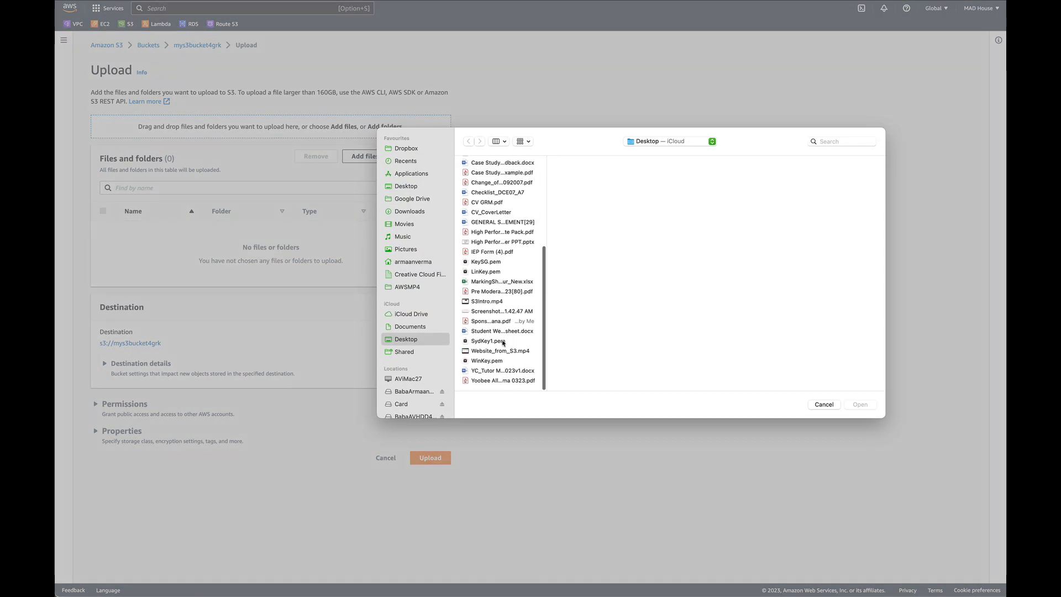
left_click(495, 362)
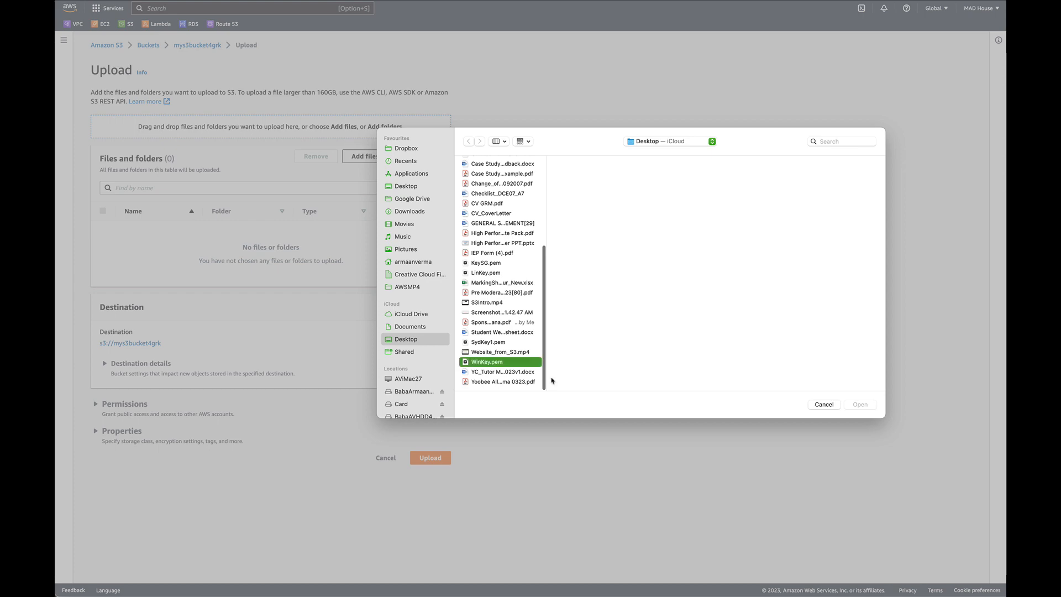
left_click(859, 405)
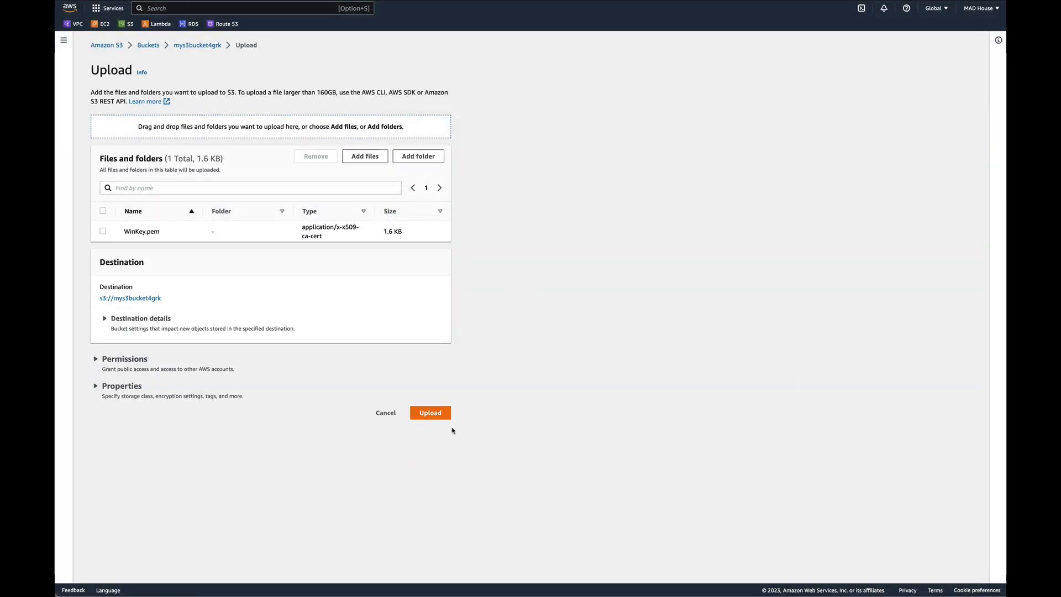
left_click(439, 414)
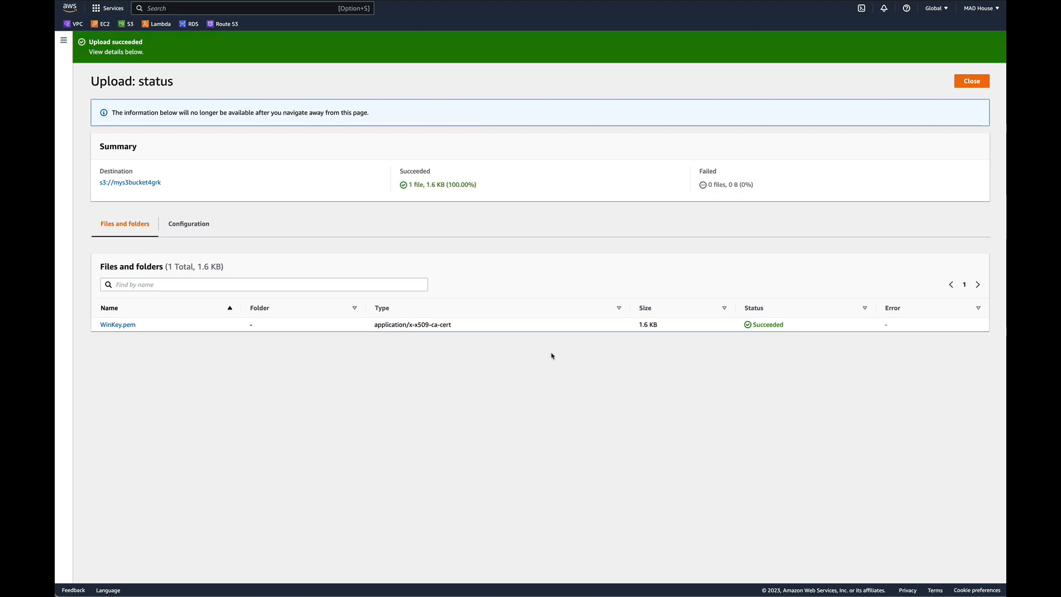
left_click(979, 83)
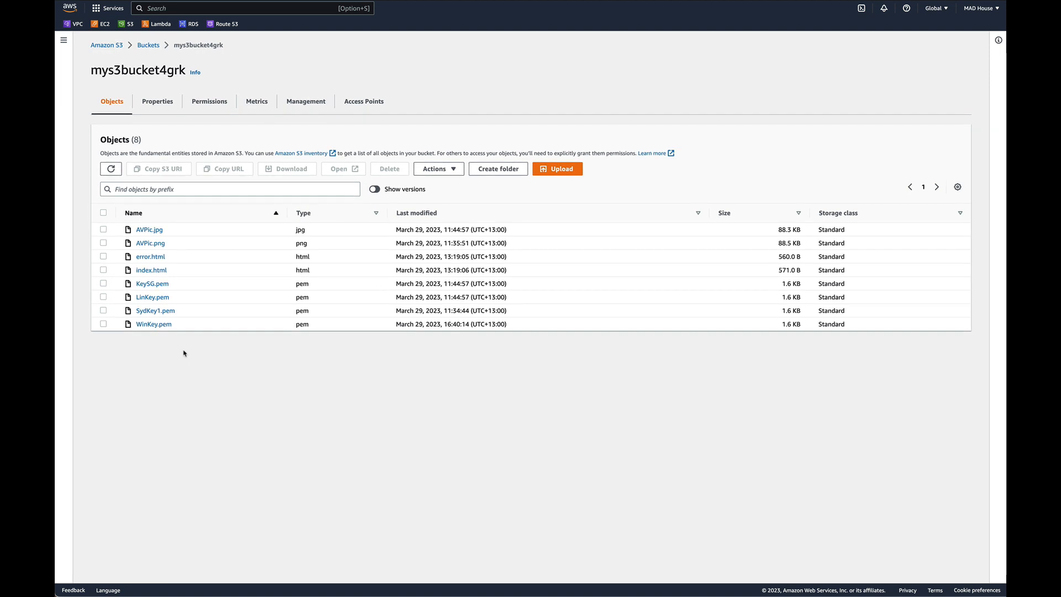
Step: Open the bucket policy of mys3bucket4grk for editing from the bucket's permissions
left_click(207, 101)
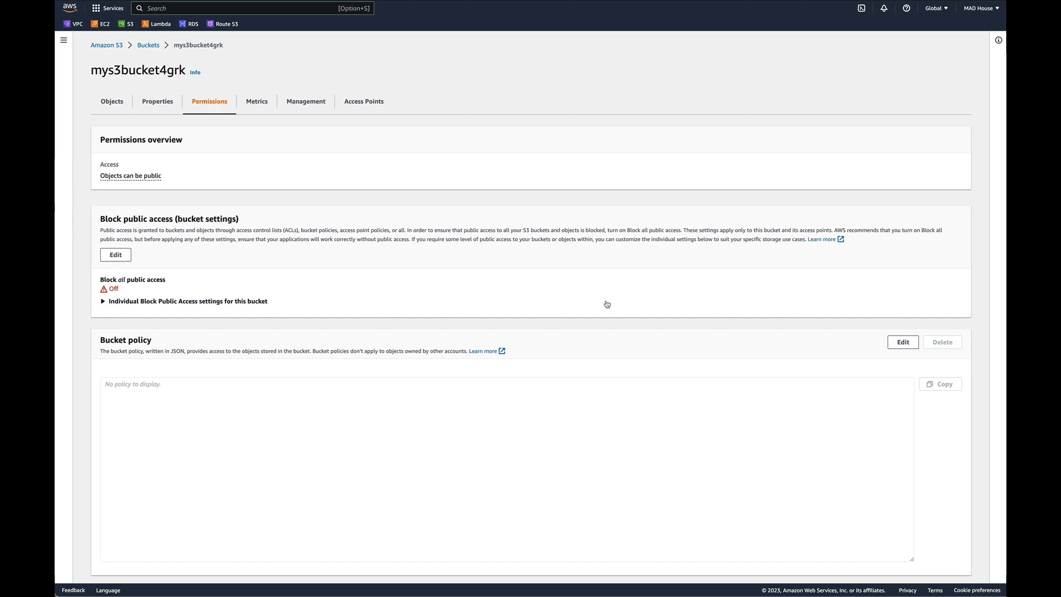
scroll(705, 381, "down", 4)
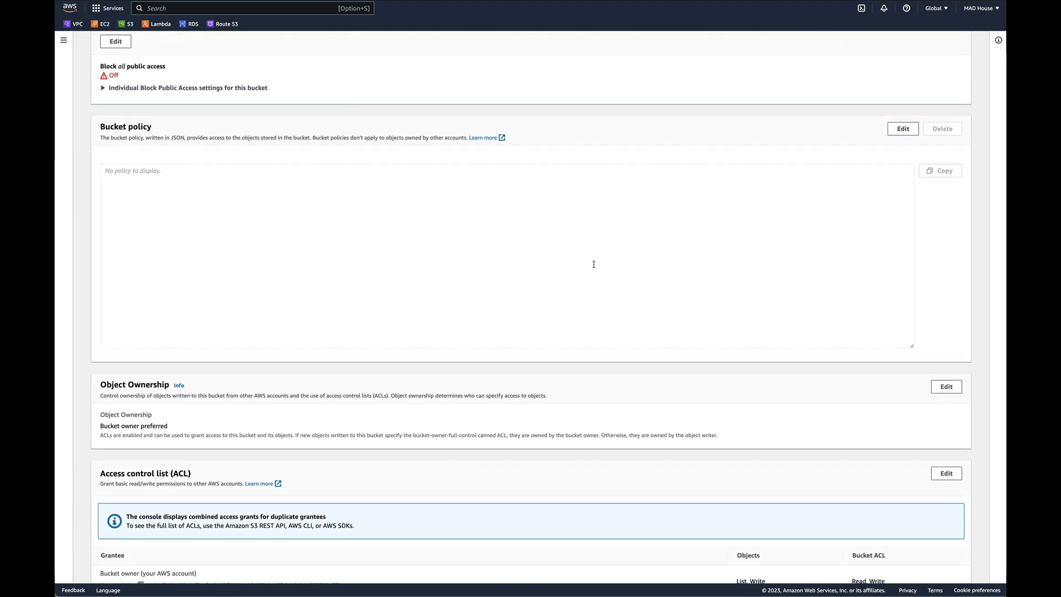
scroll(594, 264, "up", 1)
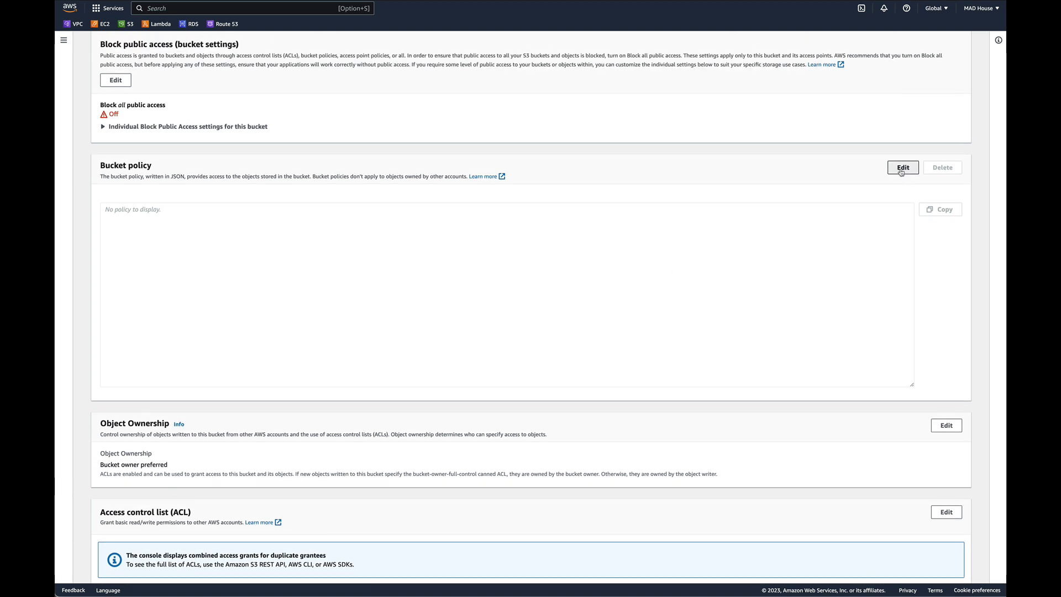
left_click(903, 168)
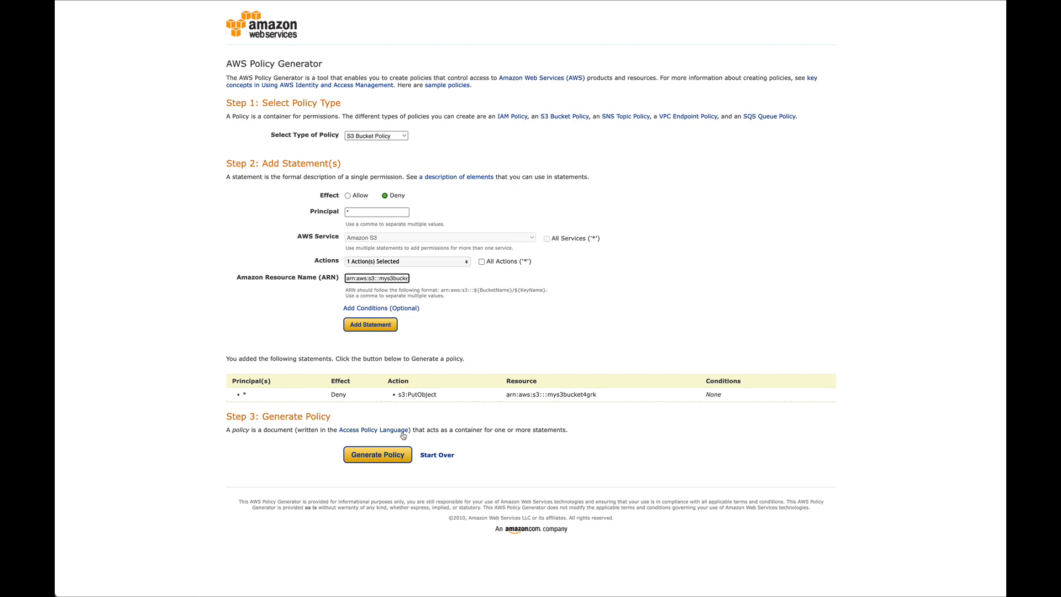
Step: Clear the existing statements in the AWS Policy Generator and open a fresh generator from the bucket policy editor
left_click(438, 456)
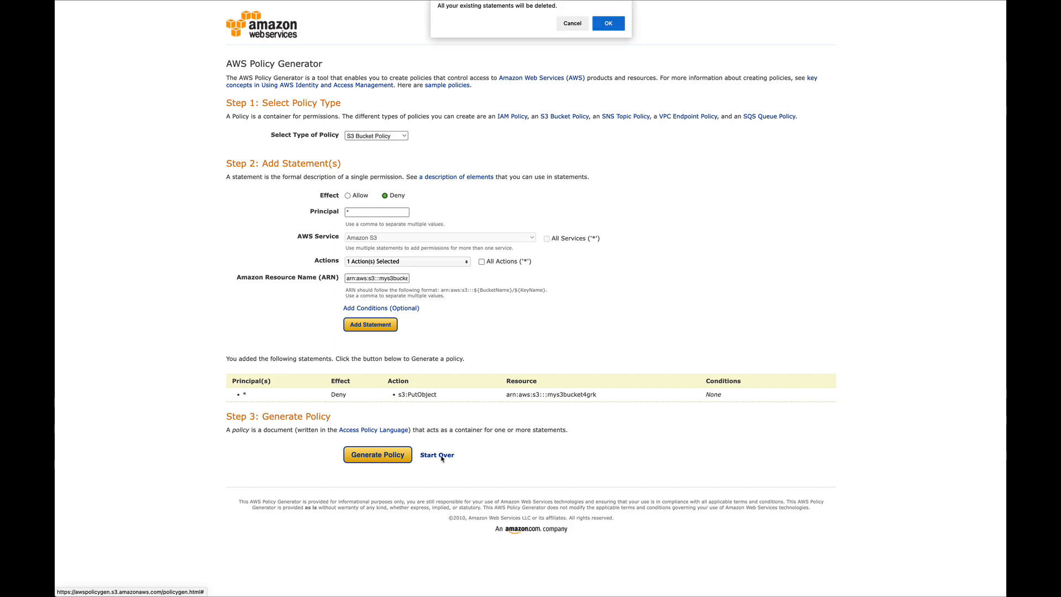
left_click(608, 24)
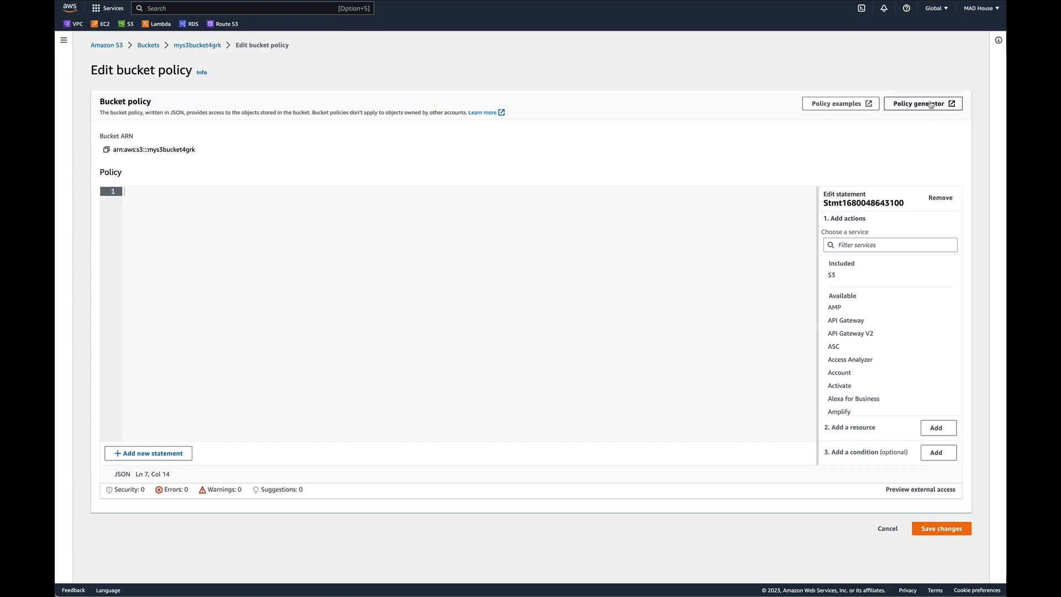
left_click(930, 104)
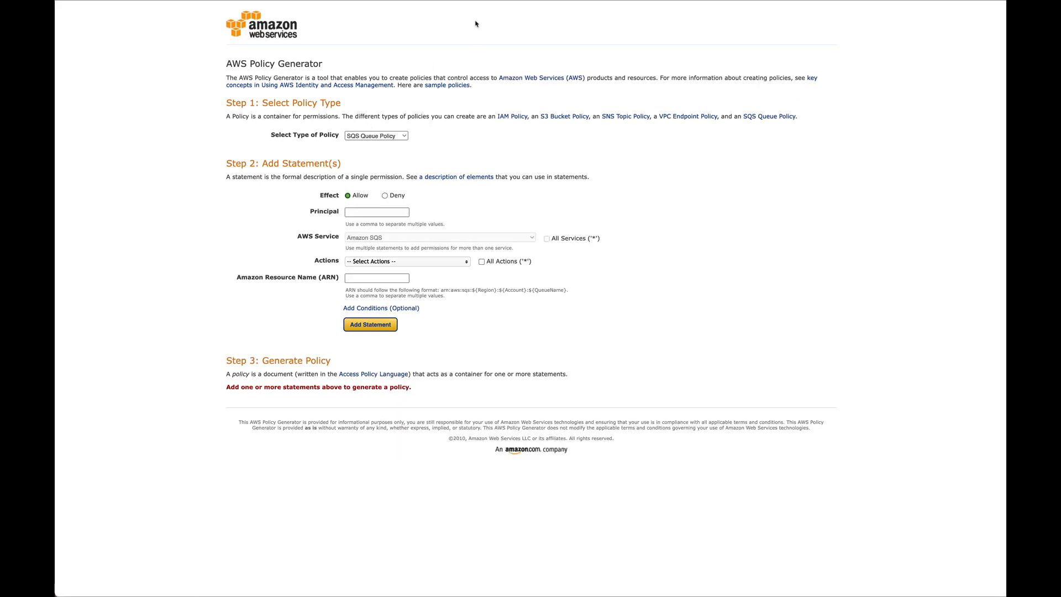
Step: Choose S3 Bucket Policy as the policy type and set the statement's effect to Deny with principal *
left_click(363, 135)
left_click(364, 145)
left_click(385, 196)
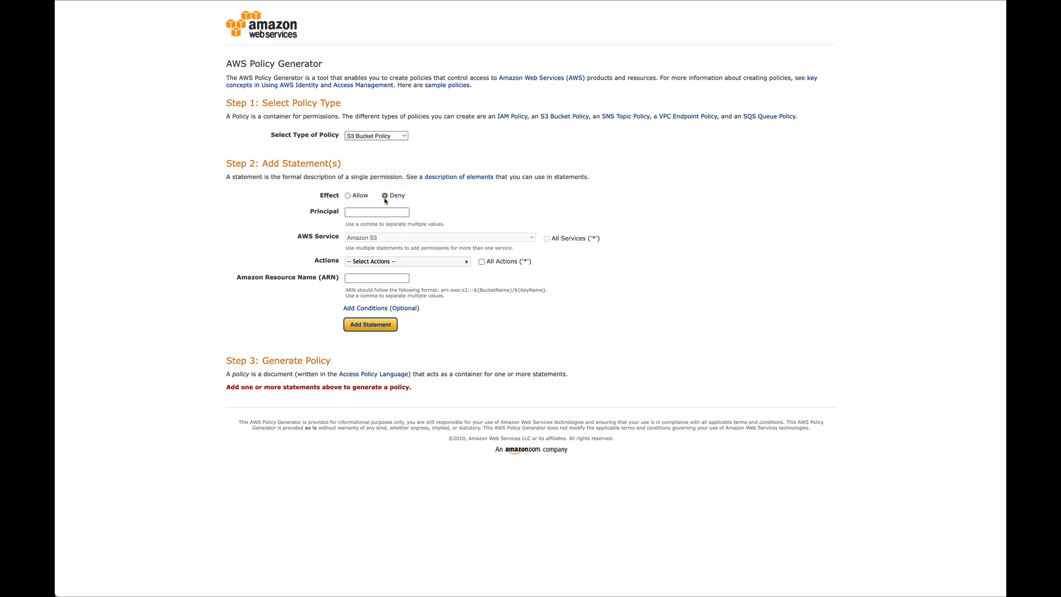
left_click(384, 213)
type("*")
key("Return")
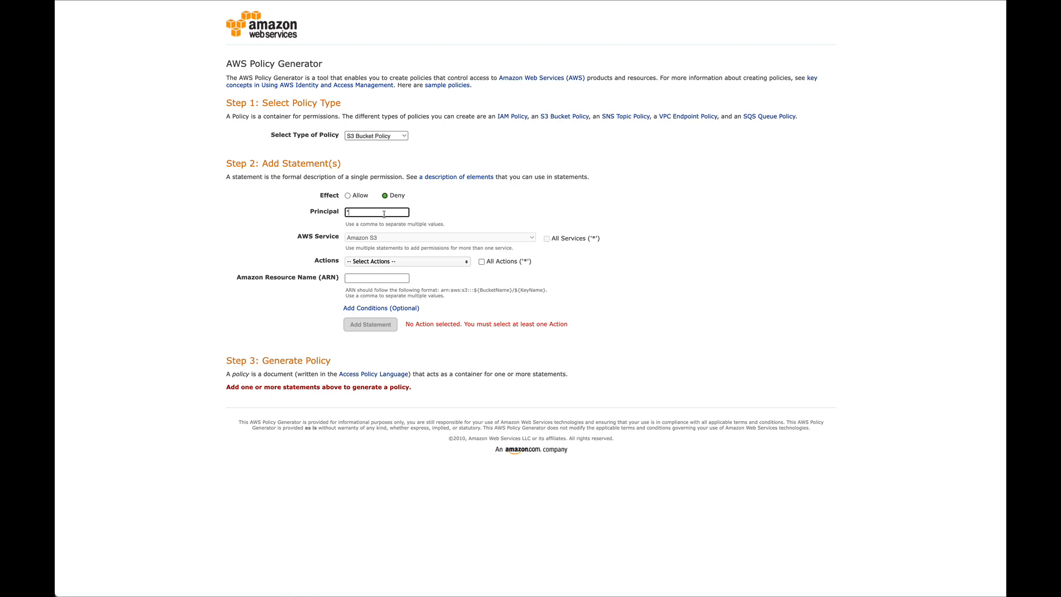
Step: Select PutObject as the action for the policy statement
left_click(413, 262)
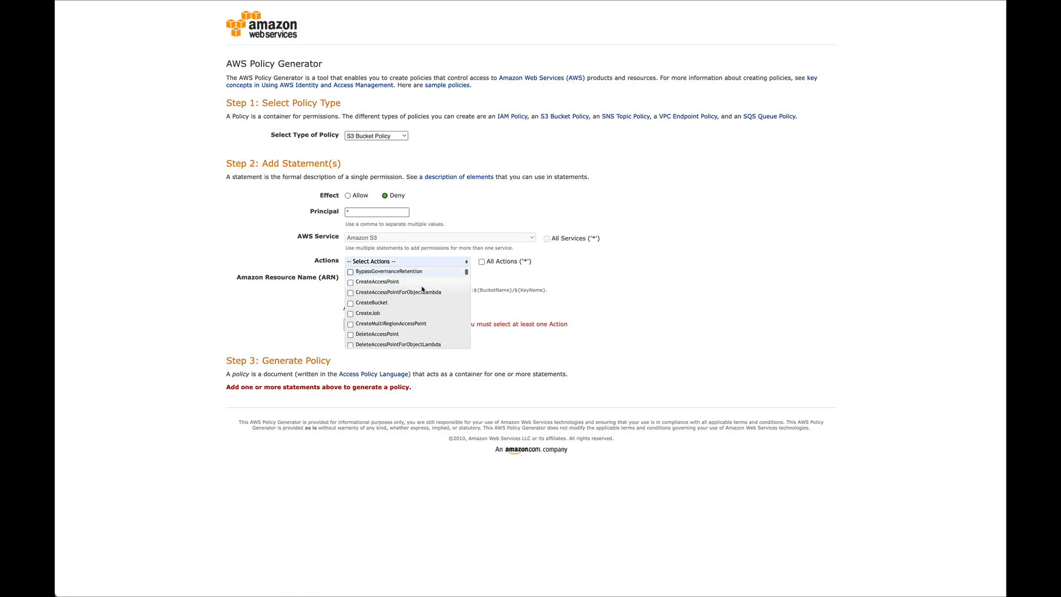
scroll(422, 288, "down", 20)
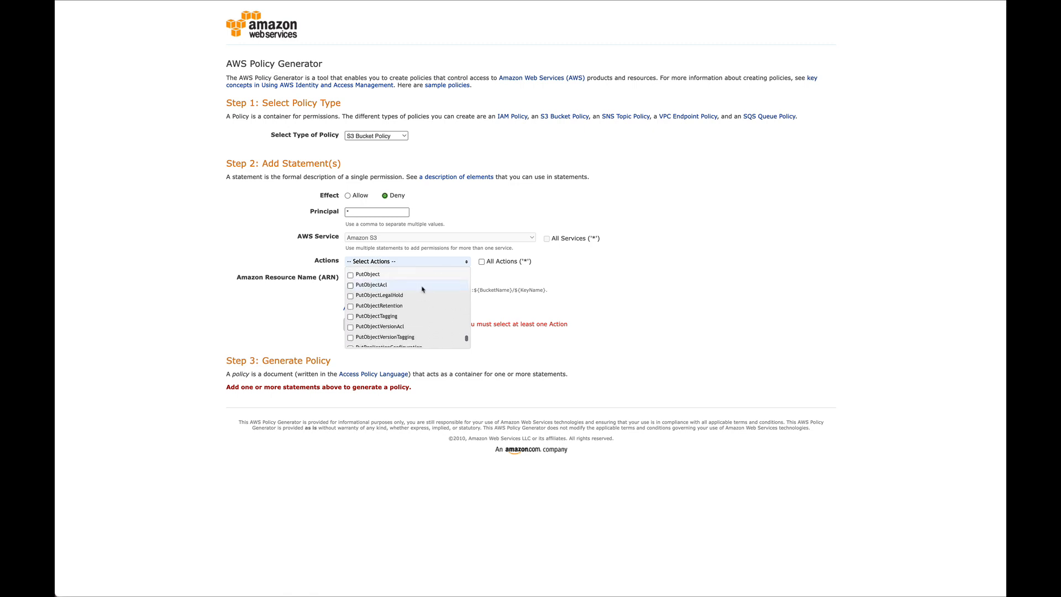
scroll(422, 287, "up", 2)
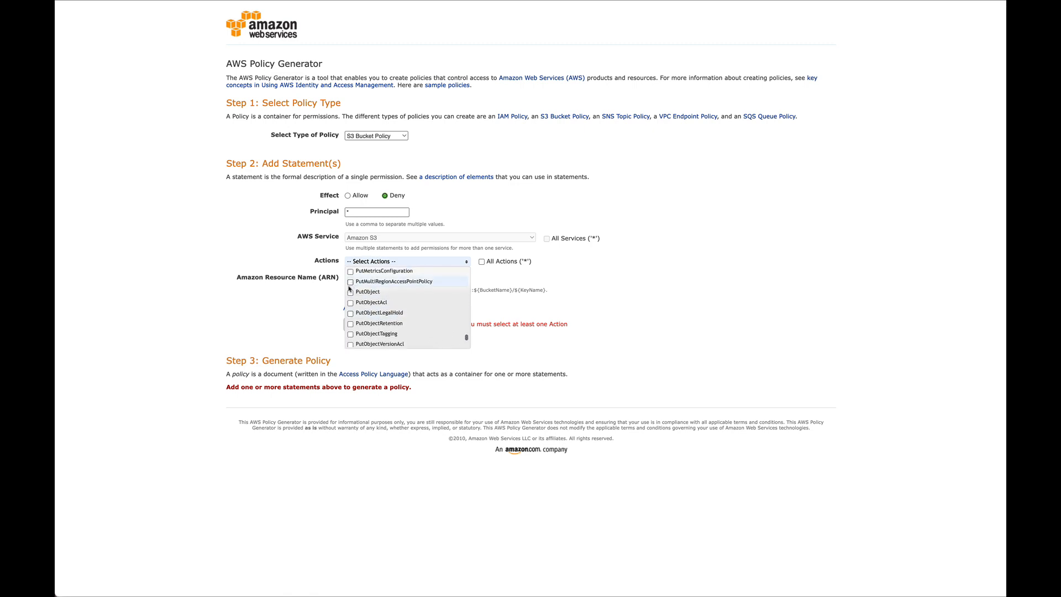
scroll(349, 290, "down", 1)
left_click(350, 289)
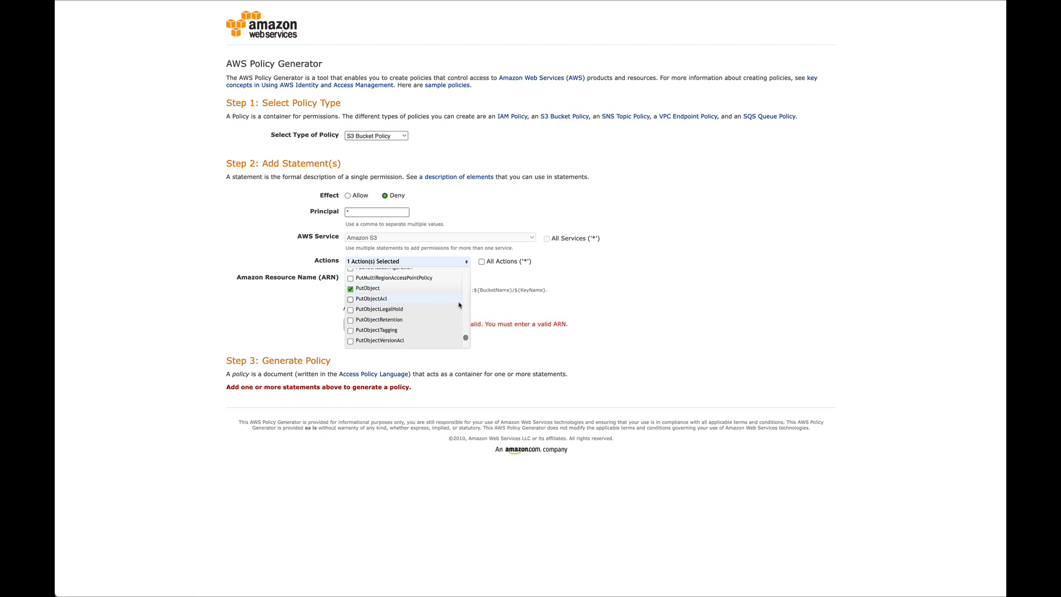
left_click(516, 274)
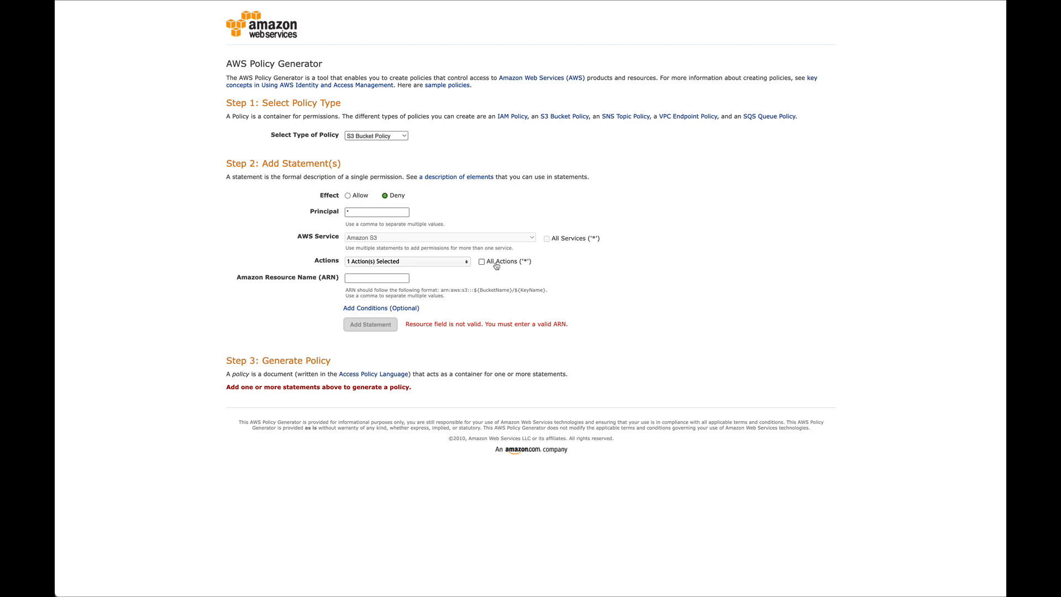
Step: Copy the bucket ARN from the policy editor, enter arn:aws:s3:::mys3bucket4grk/* as the statement's resource, and add the statement
left_click(408, 278)
key("ctrl+shift+Tab")
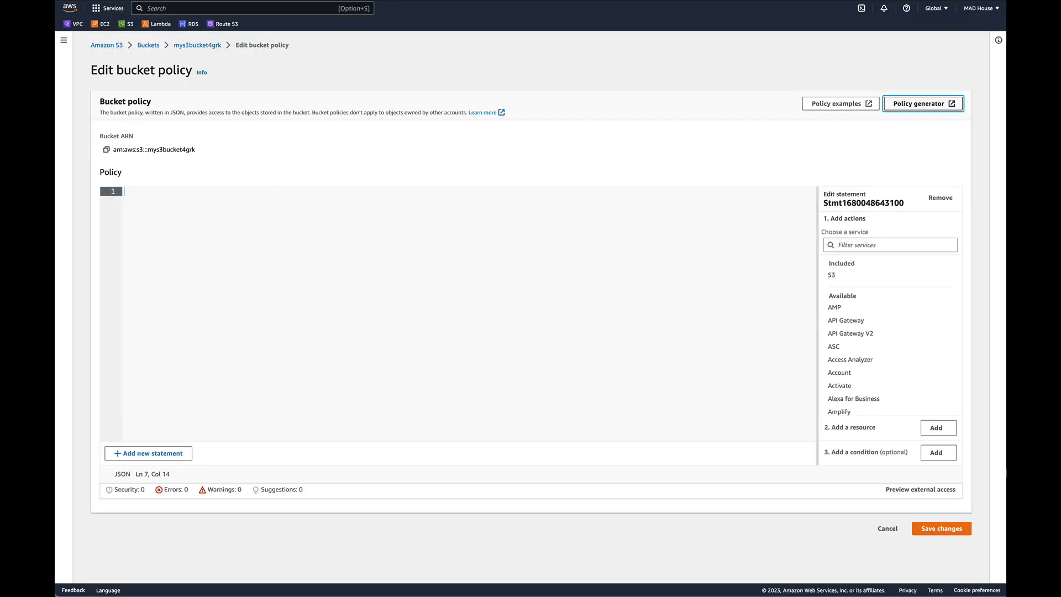
left_click(107, 151)
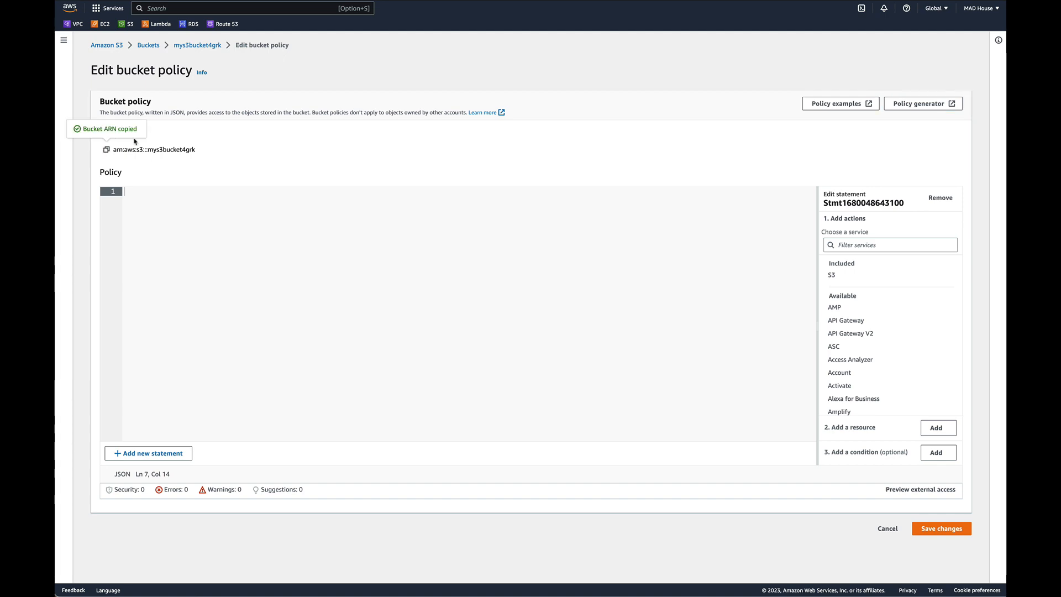
key("ctrl+Tab")
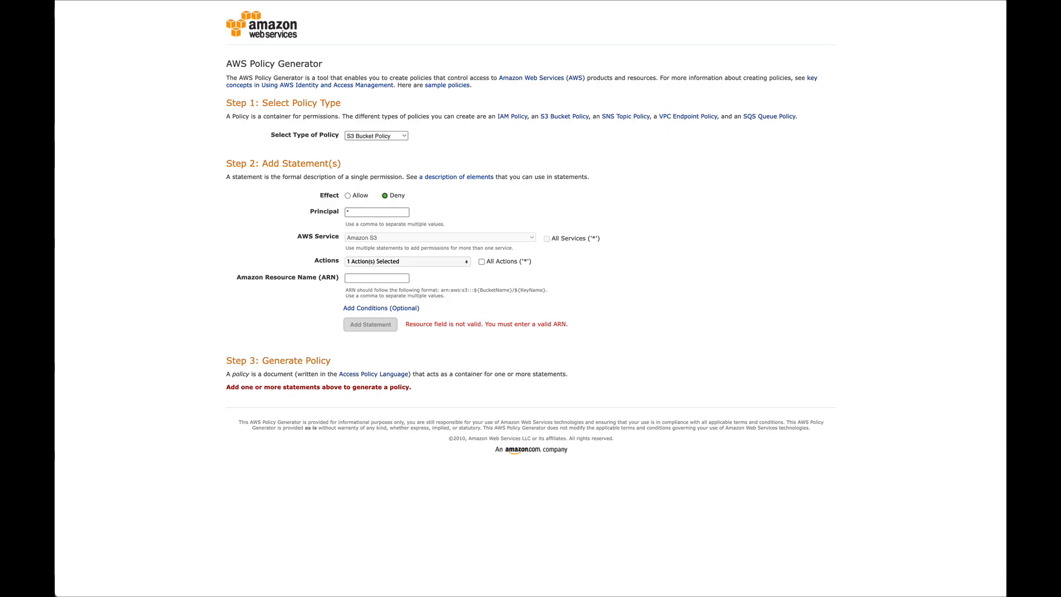
left_click(353, 276)
key("super+v")
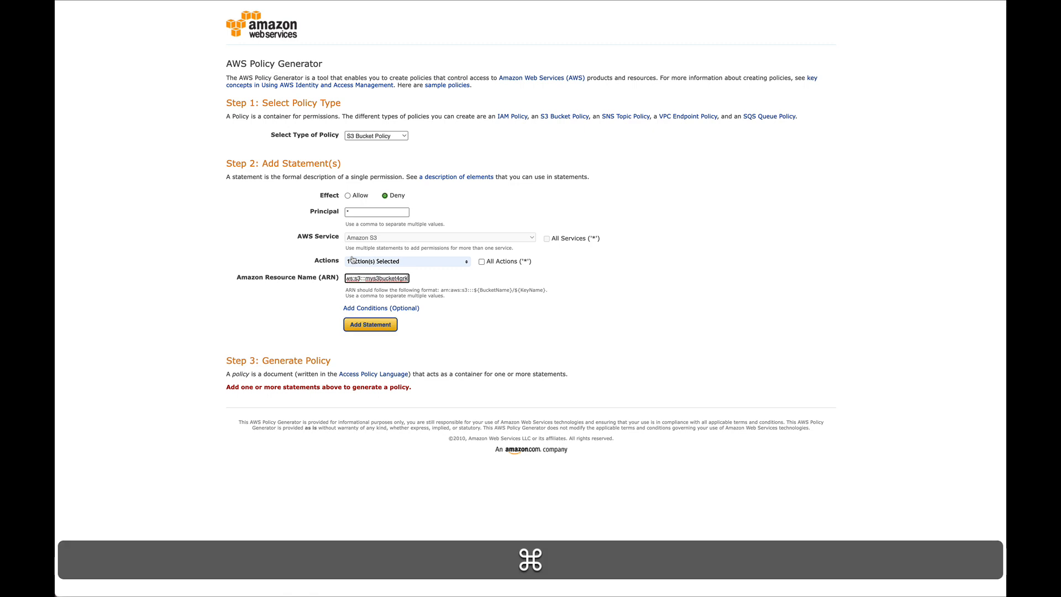
type("/")
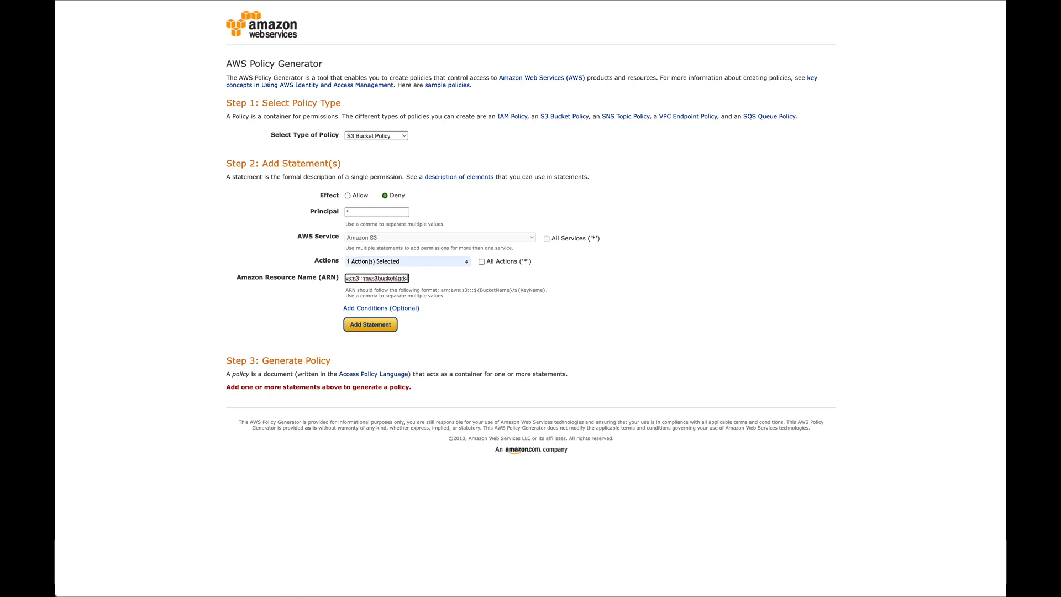
type("*")
left_click(364, 325)
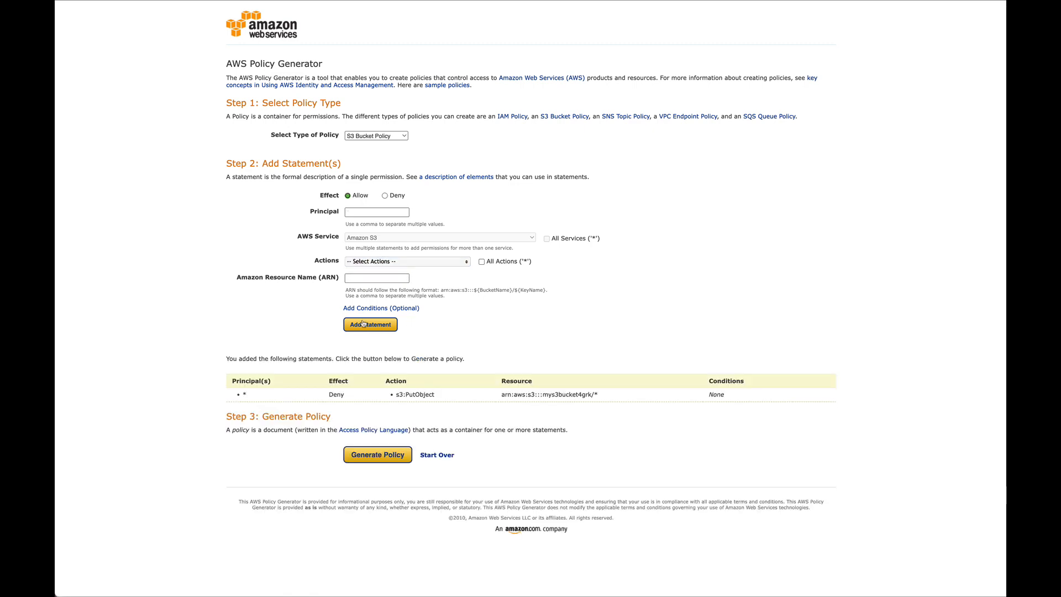
Step: Generate the policy and copy its JSON document for the bucket policy editor
left_click(380, 455)
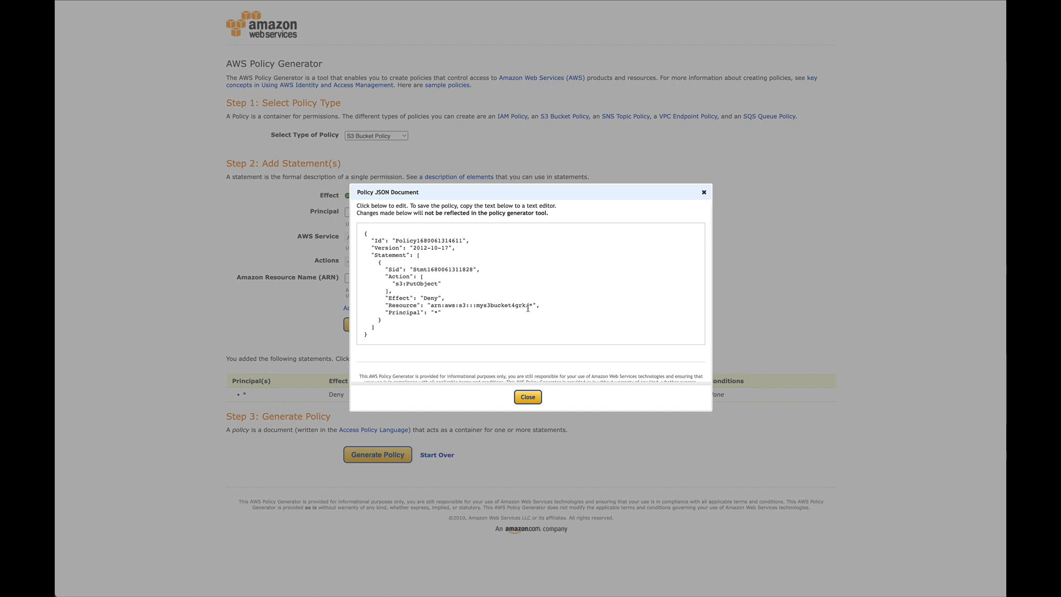
key("super+a")
left_click(606, 314)
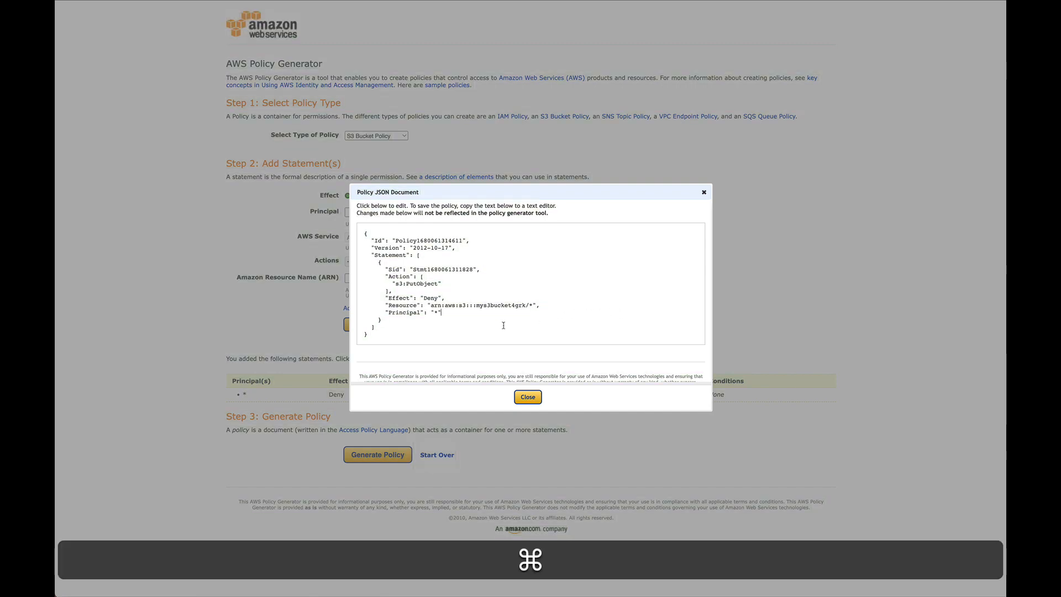
left_click_drag(383, 335, 360, 236)
key("super")
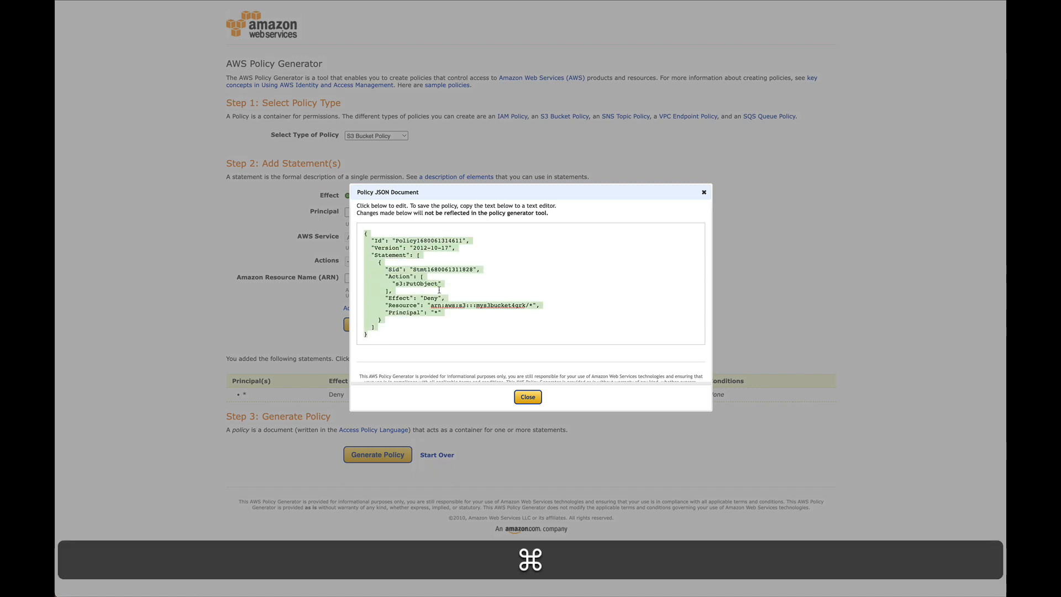
key("super+c")
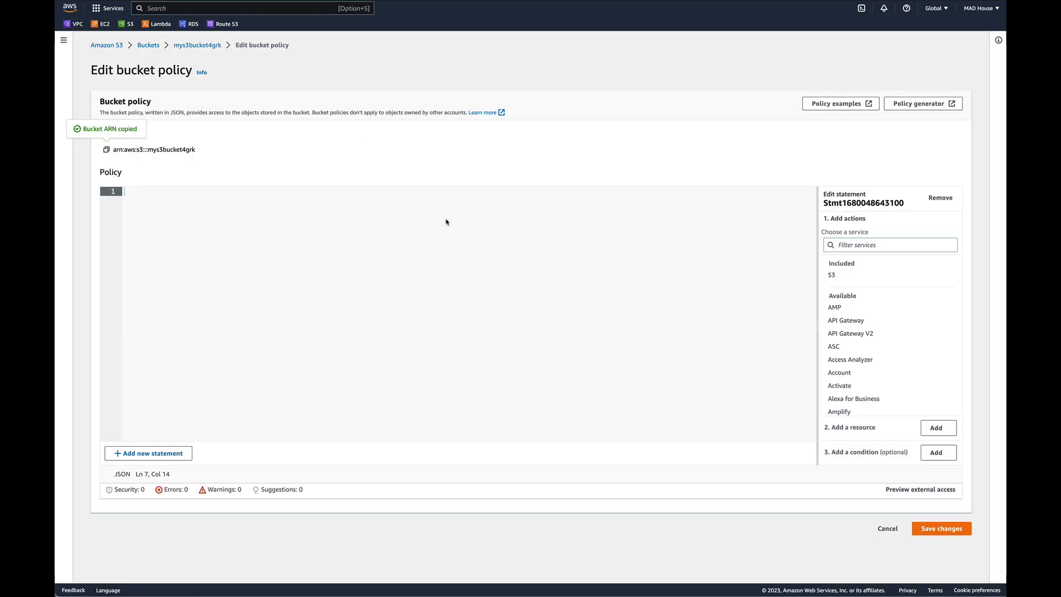
Step: Paste the generated Deny PutObject policy into the bucket policy editor and save the changes
key("super+v")
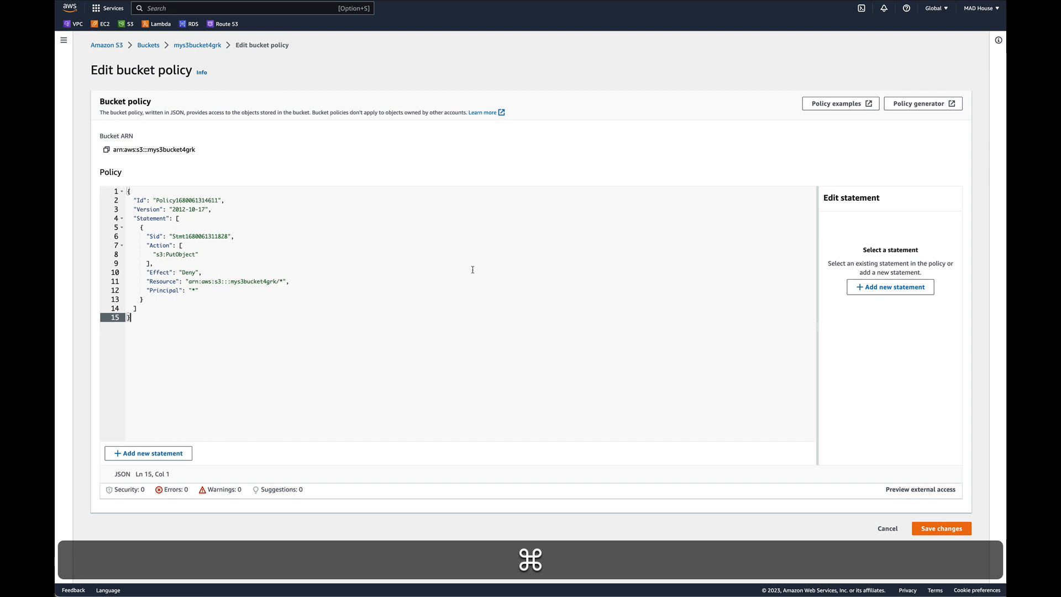
left_click(933, 530)
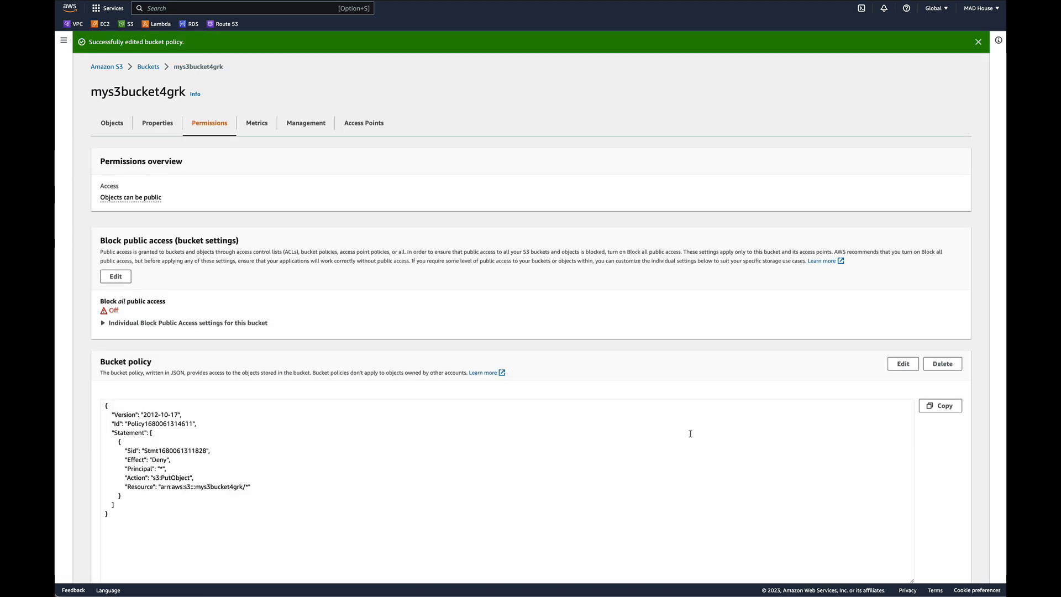
Step: Test the policy by trying to upload CalendarTeamMeetDCE04.xlsx from the Desktop to mys3bucket4grk, and view the upload's error details
left_click(111, 123)
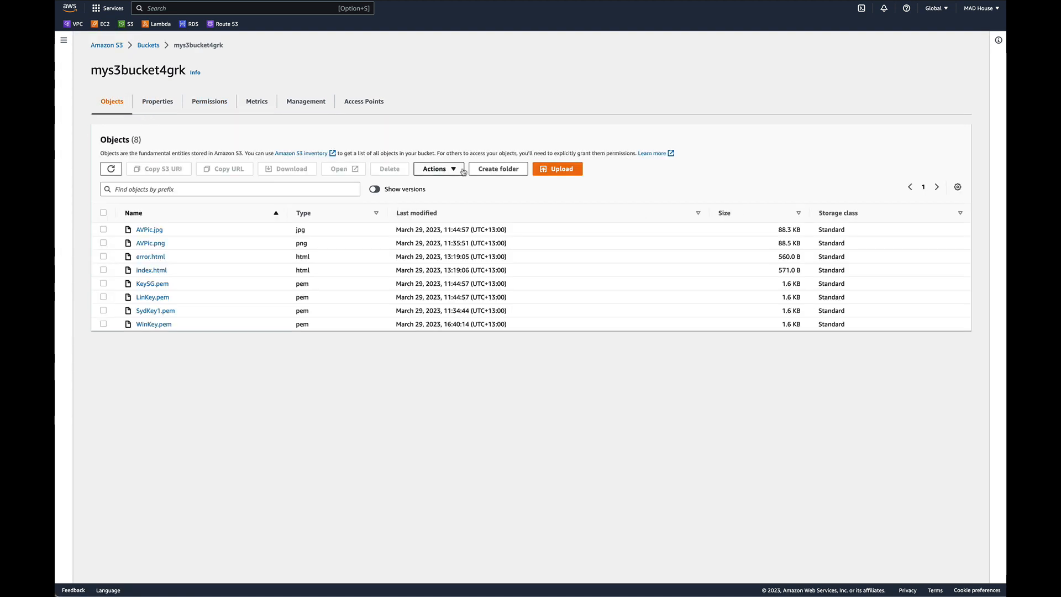
left_click(560, 171)
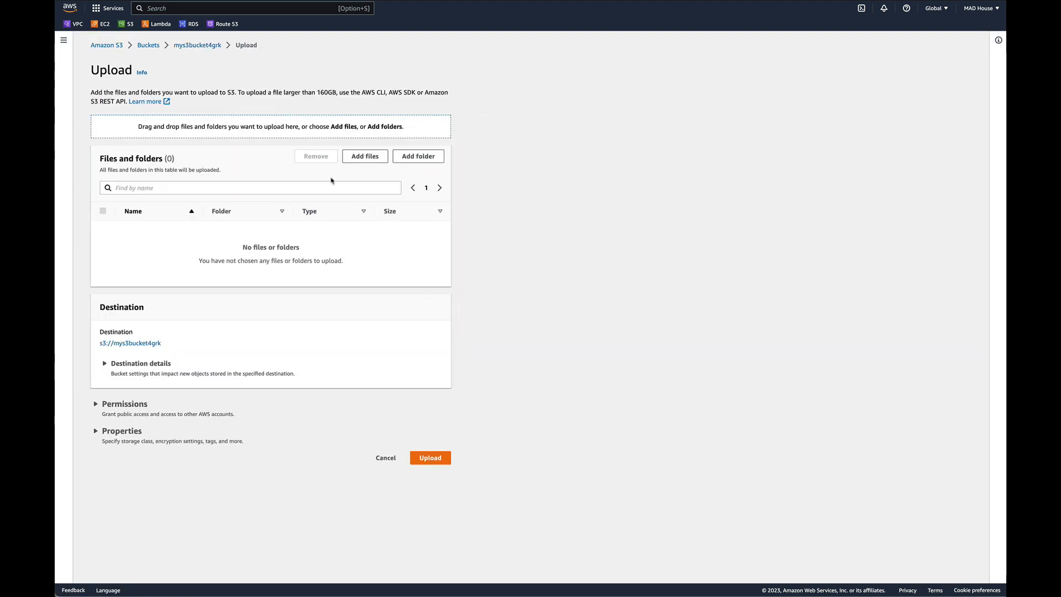
left_click(364, 156)
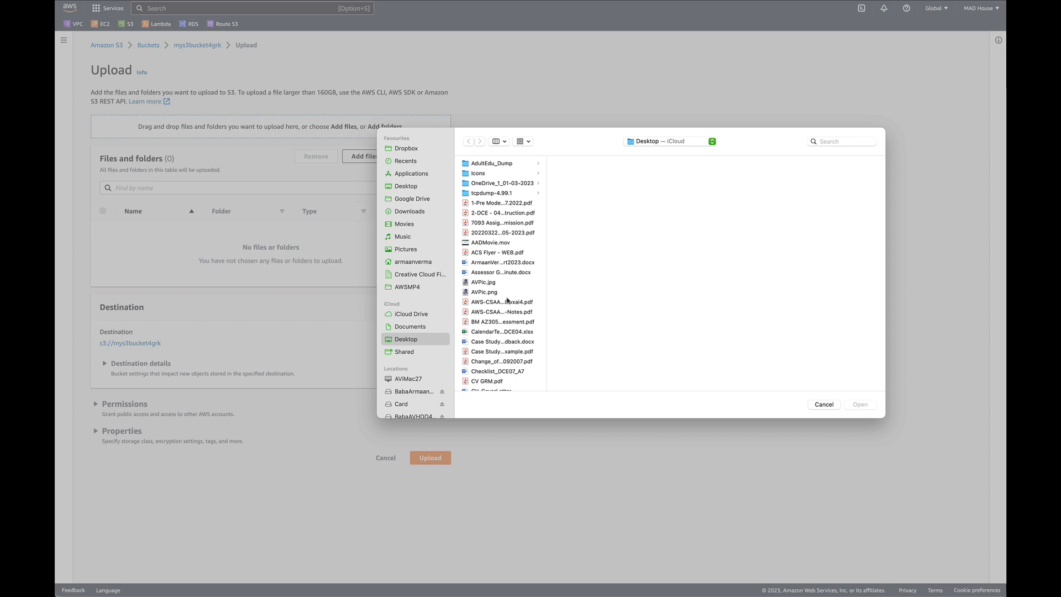
left_click(505, 332)
left_click(859, 404)
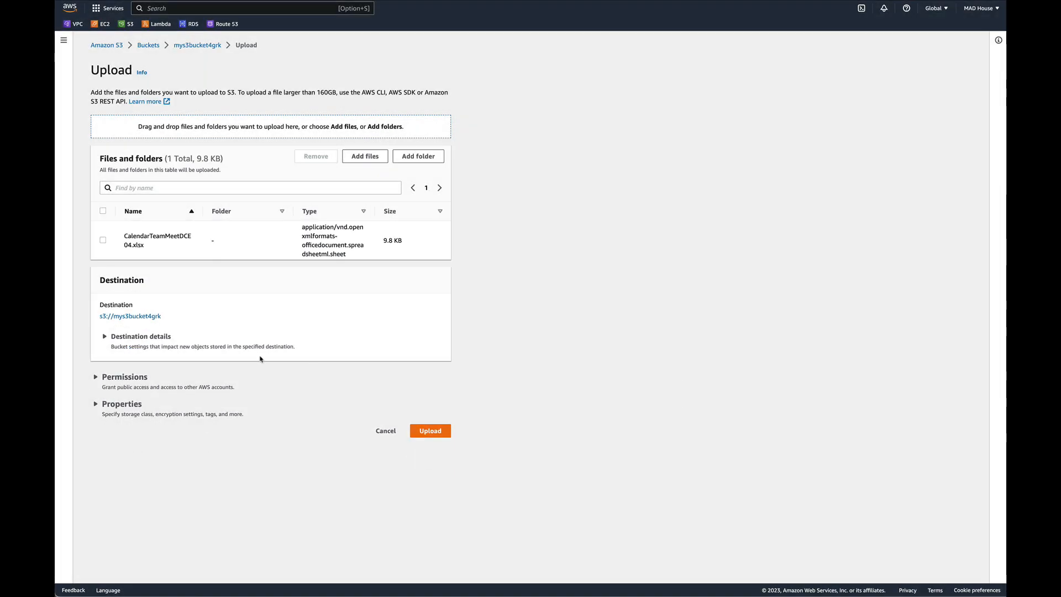
left_click(424, 432)
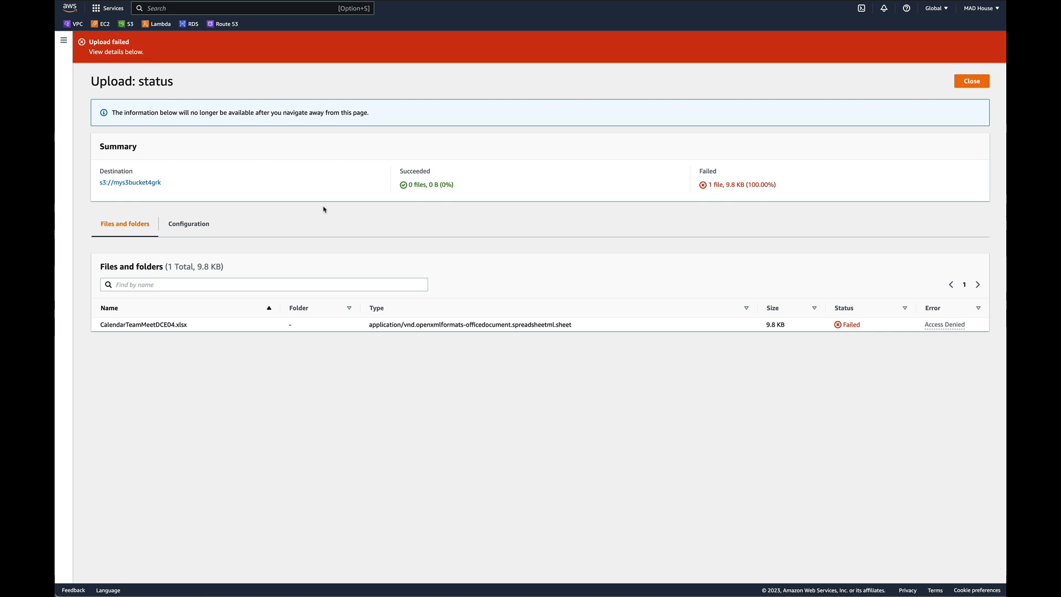
left_click(931, 325)
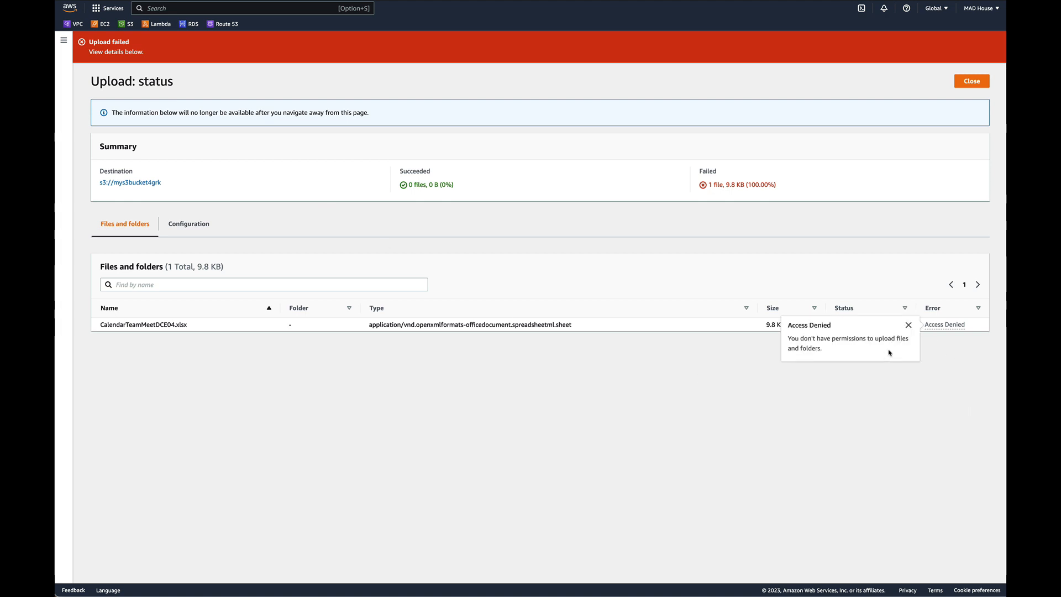
left_click(966, 84)
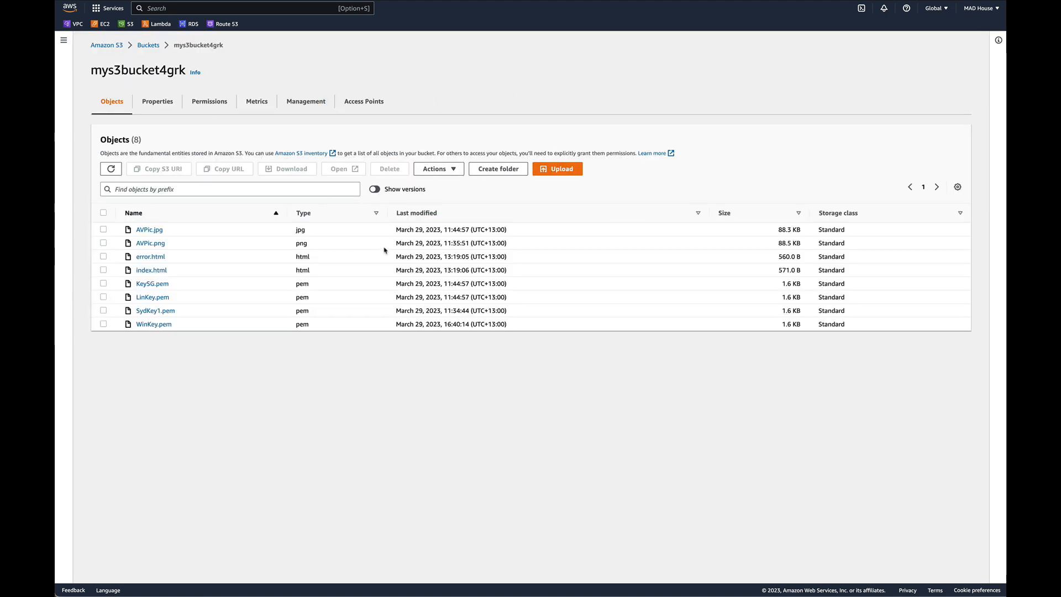
Step: Delete the entire JSON from the mys3bucket4grk bucket policy and save the changes
left_click(200, 102)
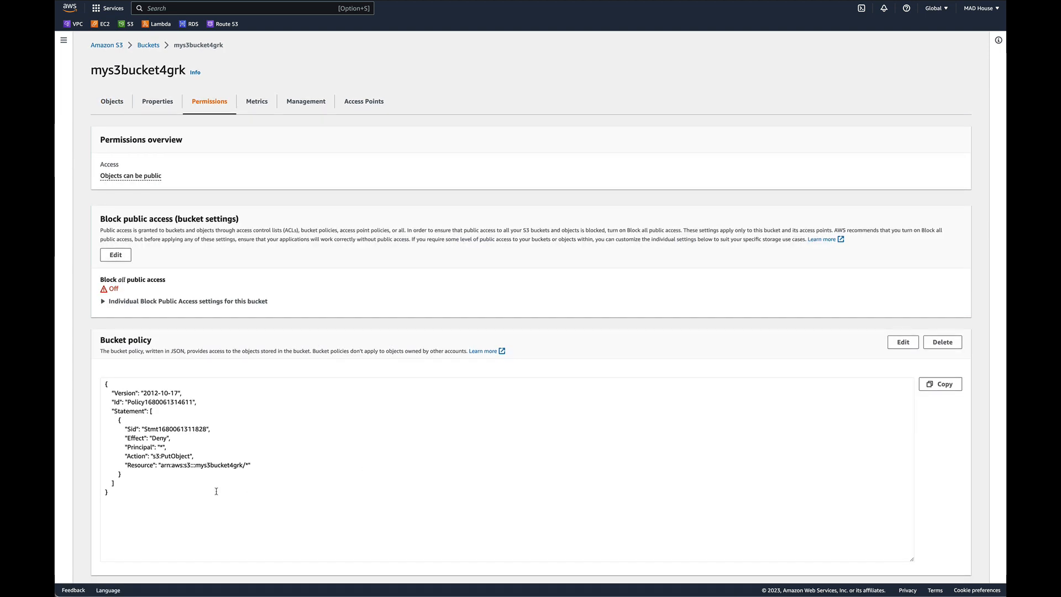
left_click_drag(216, 491, 86, 365)
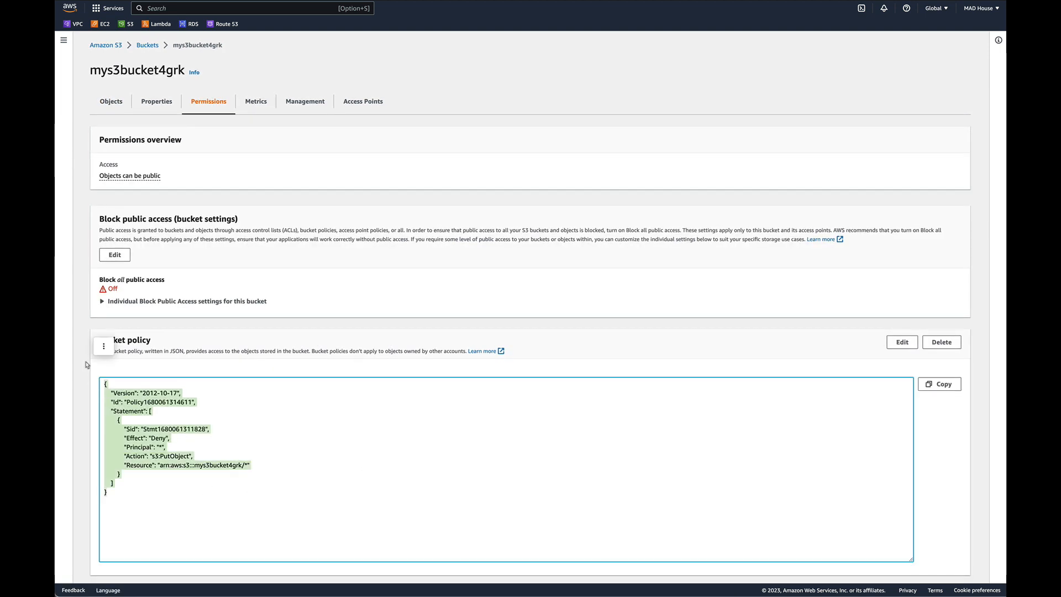
key("BackSpace")
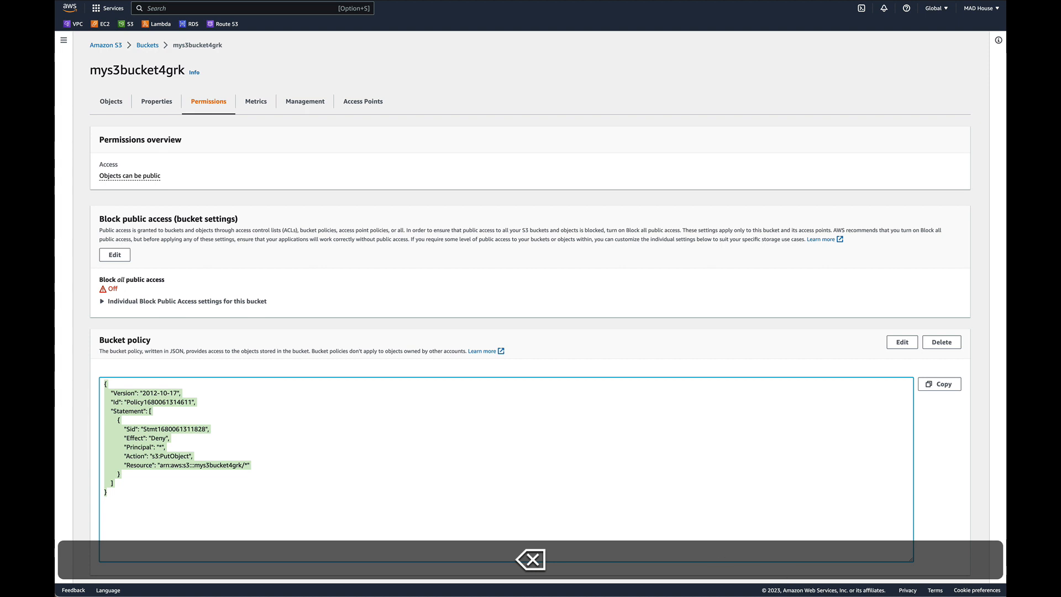
left_click(902, 342)
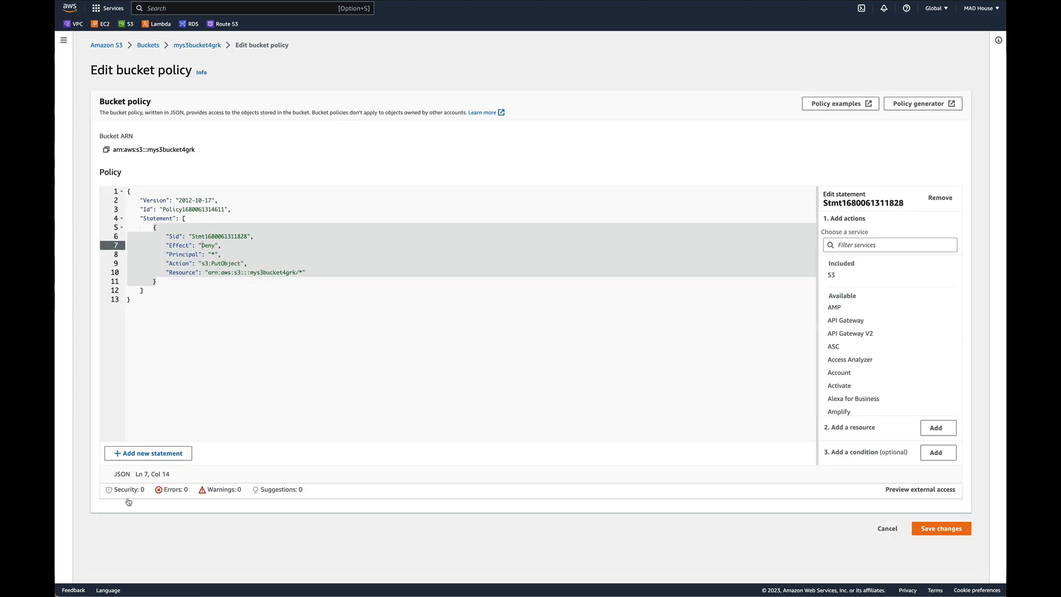
left_click_drag(135, 294, 126, 192)
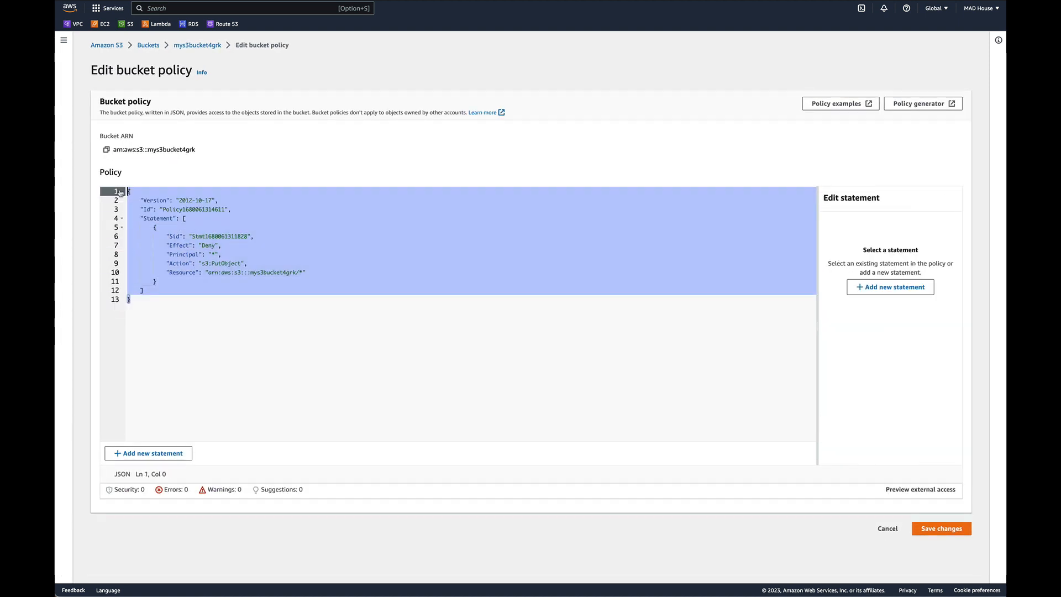
key("BackSpace")
left_click(941, 528)
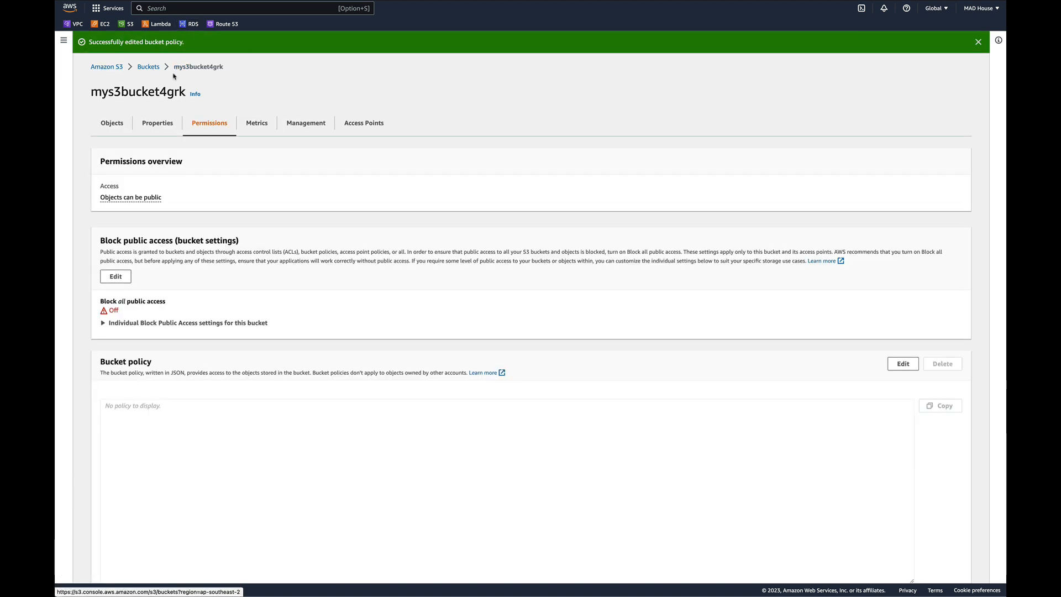
Step: Upload CalendarTeamMeetDCE04.xlsx from the Desktop to mys3bucket4grk and return to the bucket's object list
left_click(113, 124)
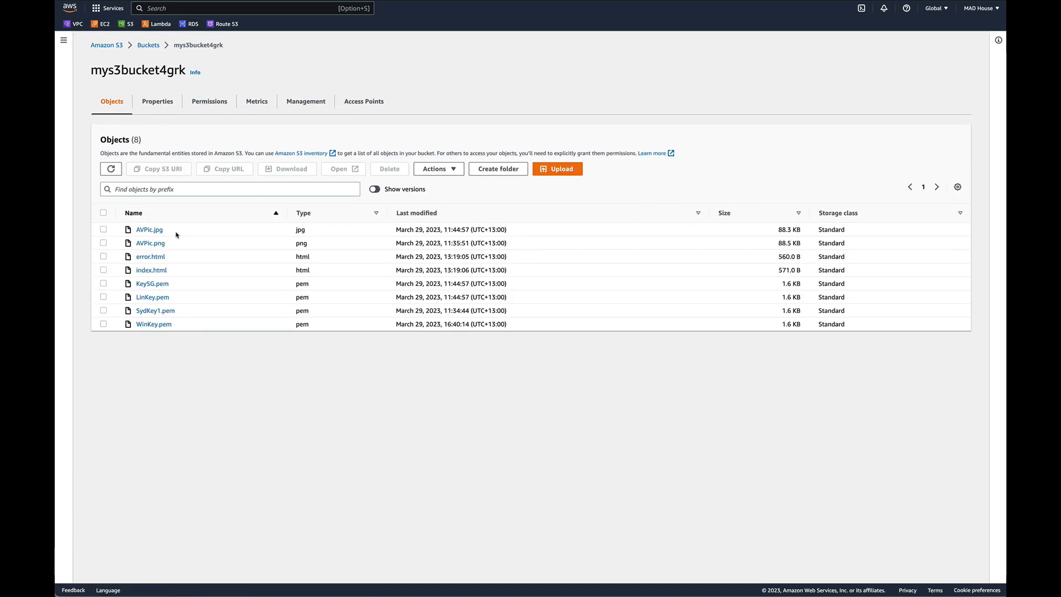
left_click(552, 175)
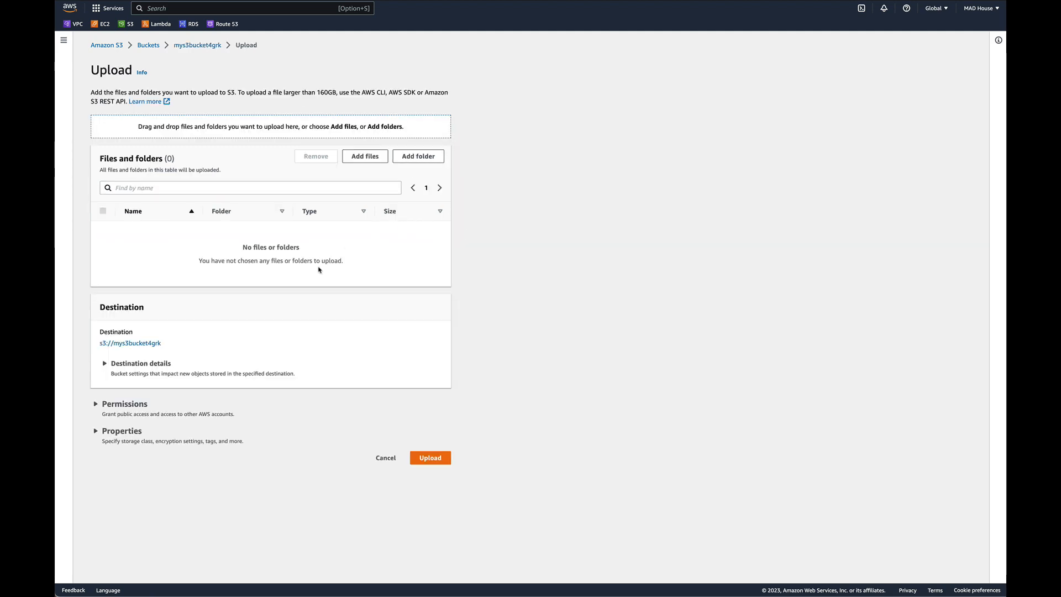
left_click(365, 156)
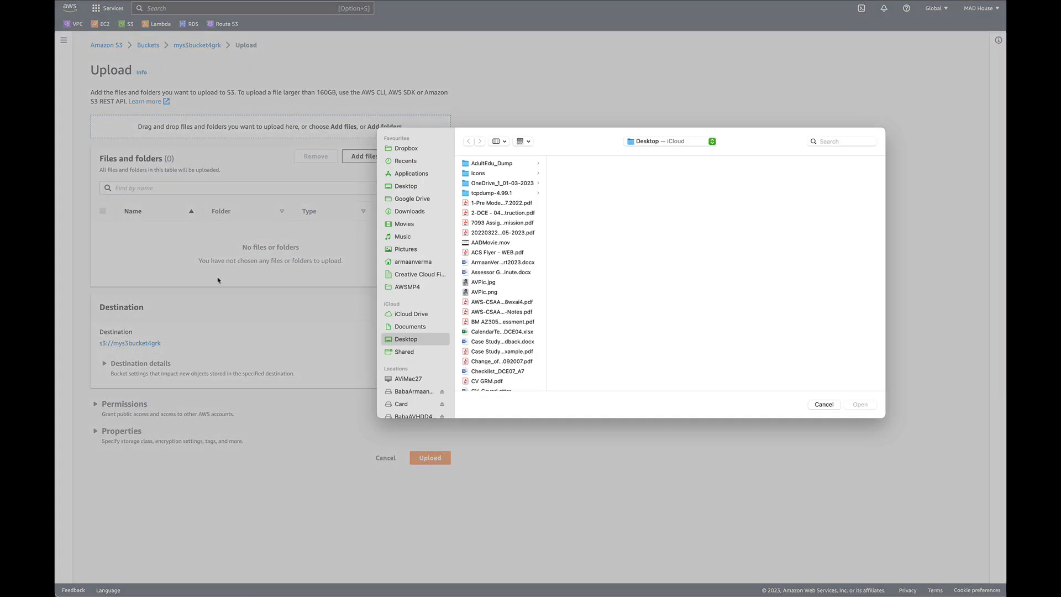
double_click(522, 334)
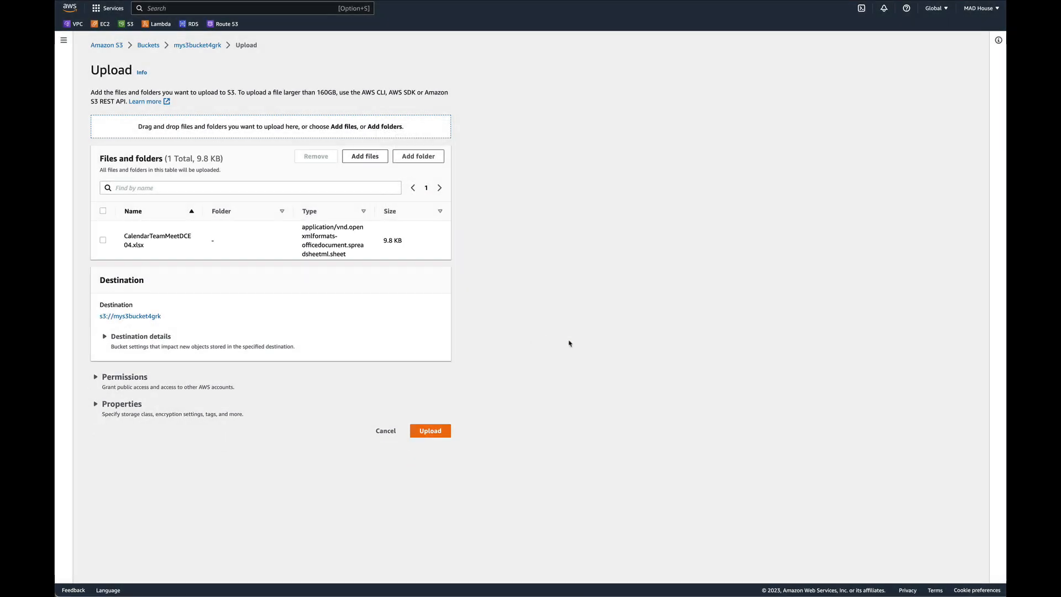
left_click(426, 436)
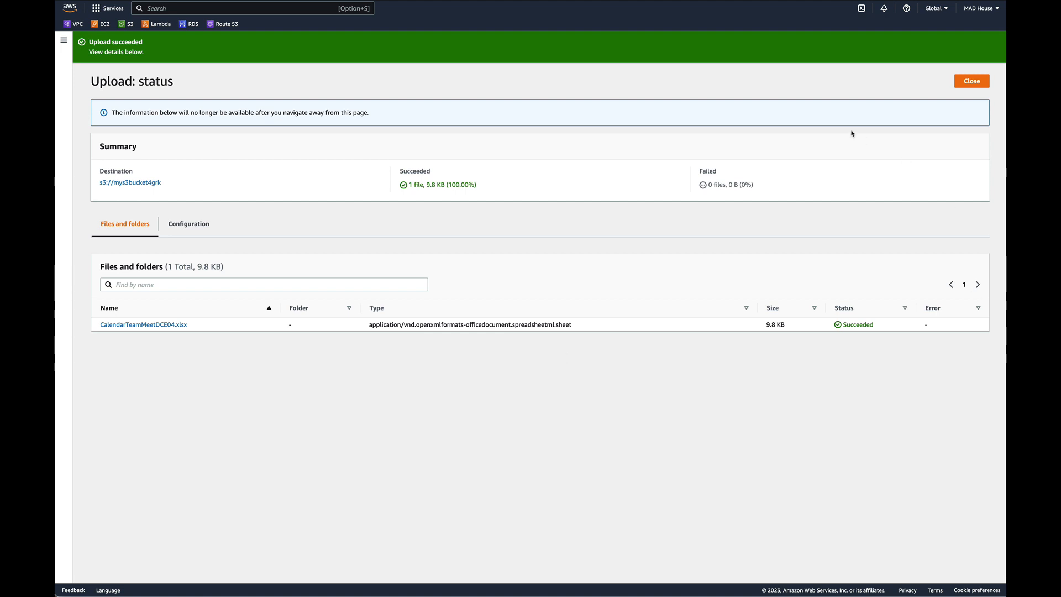
left_click(968, 81)
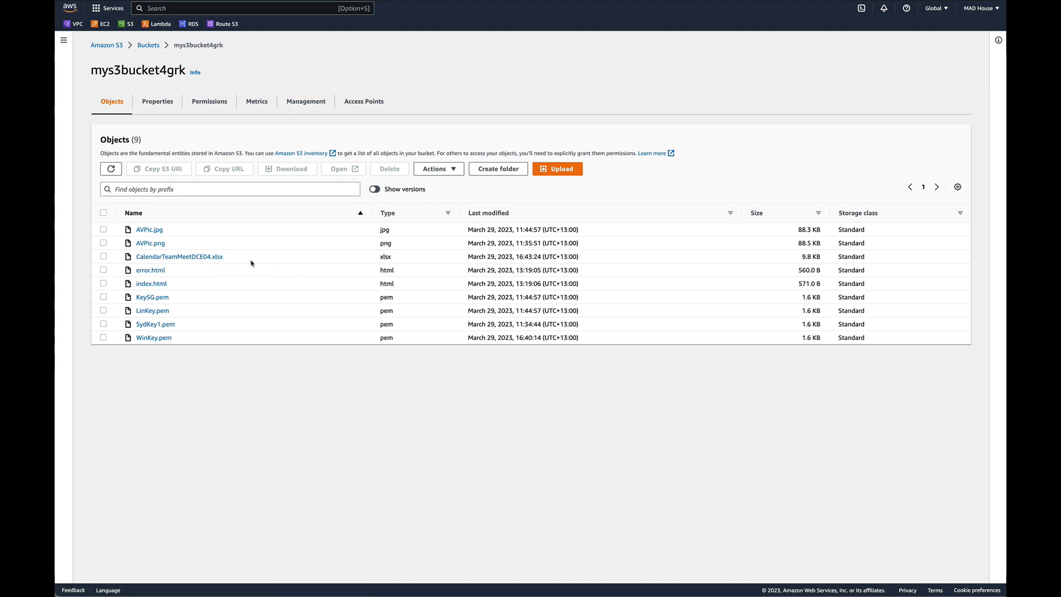
left_click(160, 107)
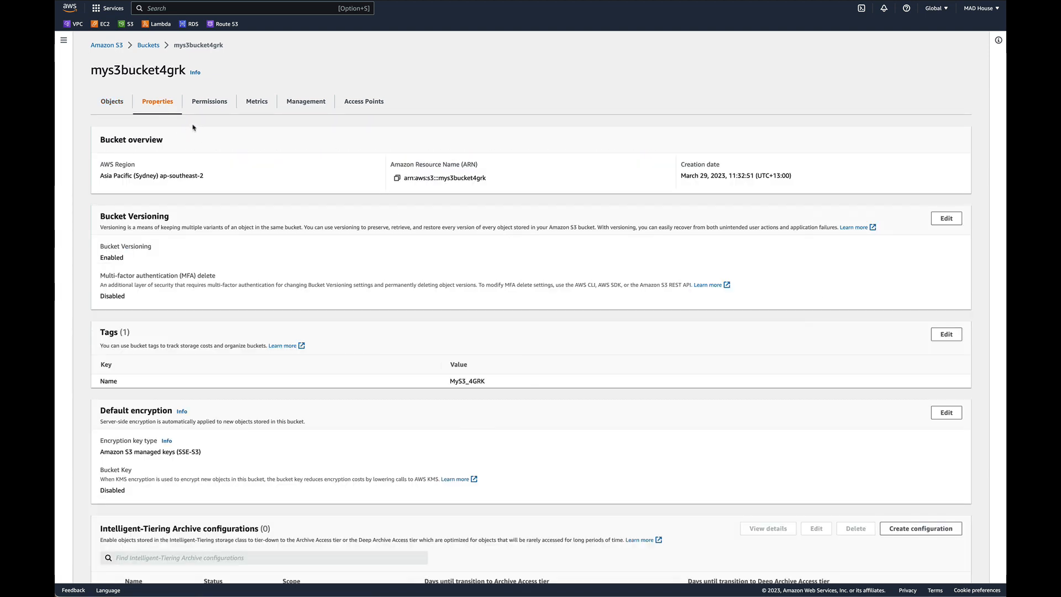
left_click(200, 104)
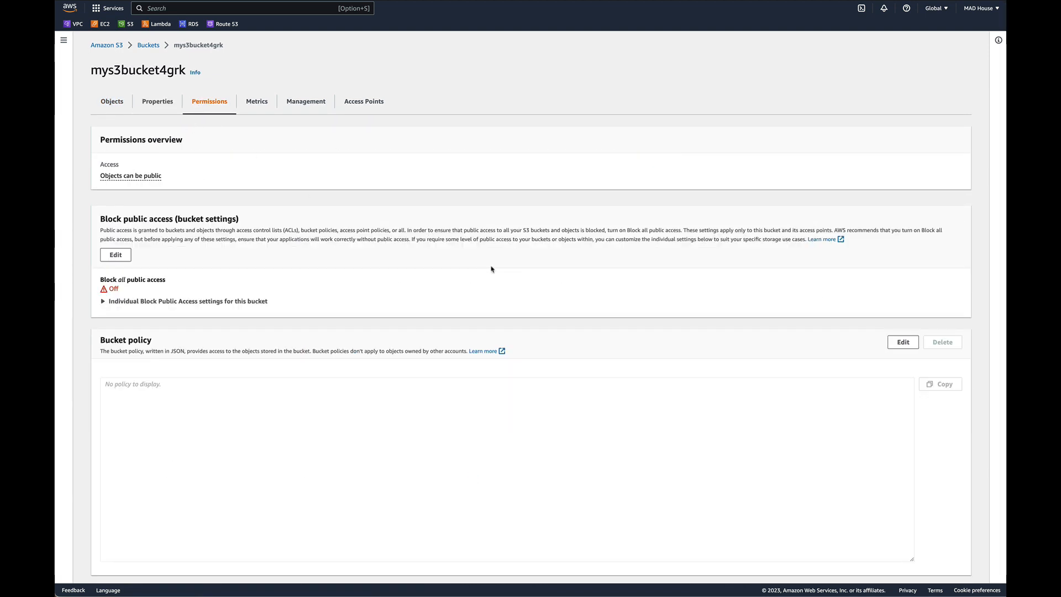
left_click(906, 343)
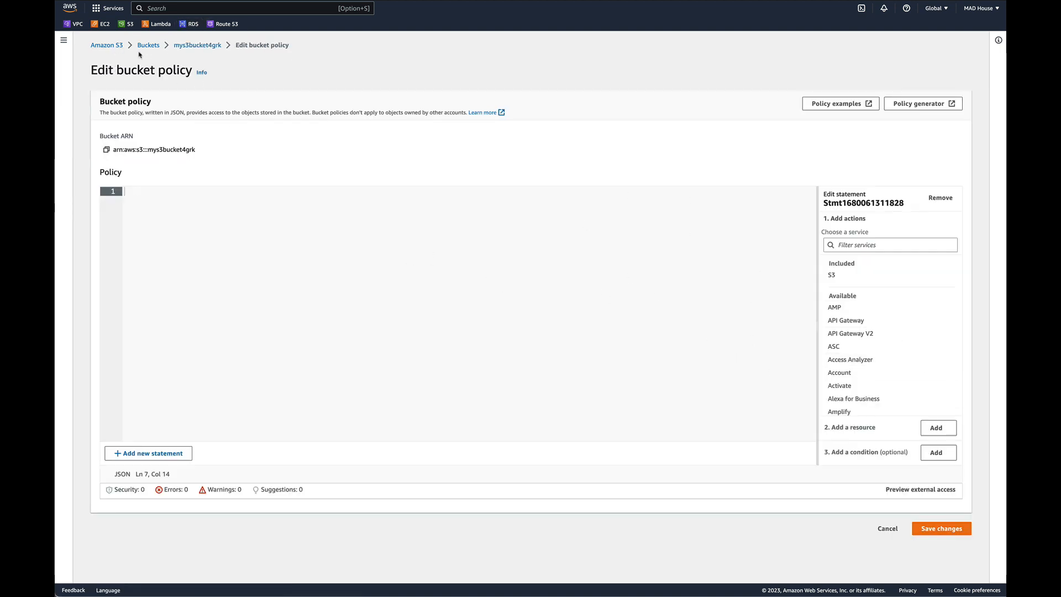
left_click(188, 45)
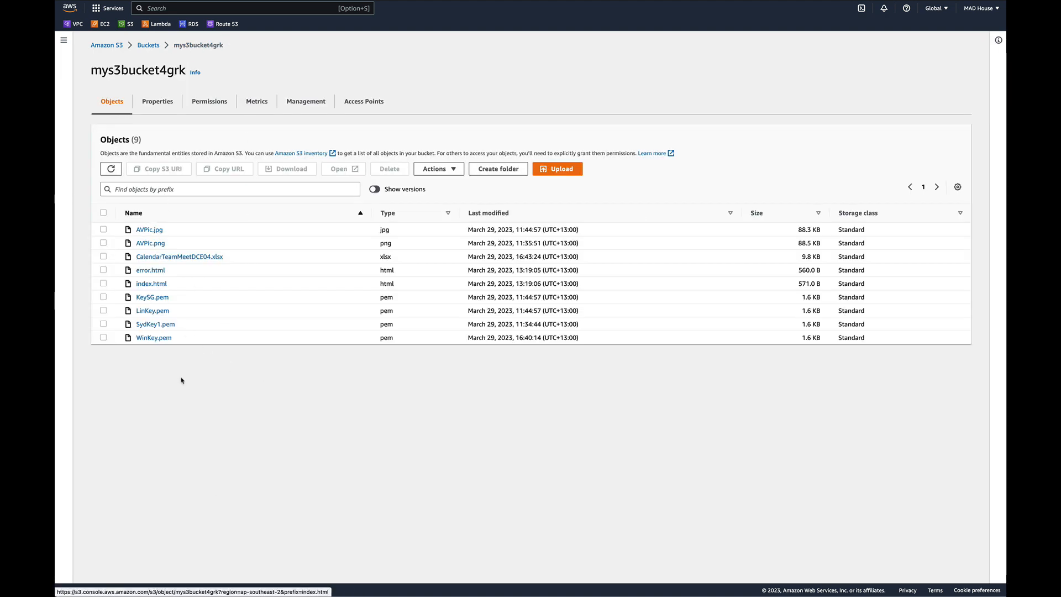
left_click(220, 102)
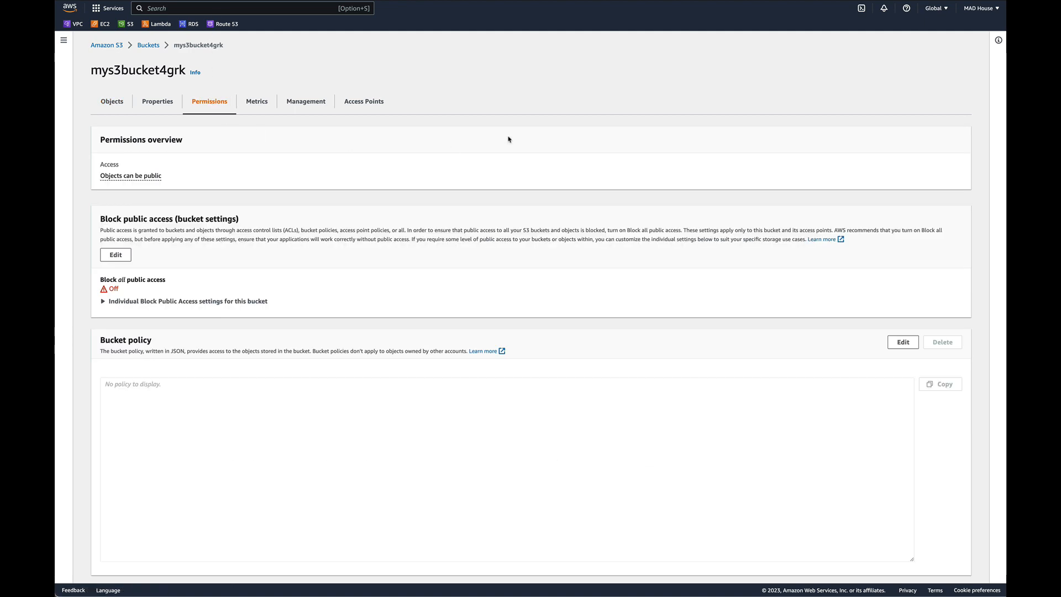
Step: Reopen the bucket policy for editing, and remove the existing Deny s3:PutObject statement in the AWS Policy Generator
left_click(903, 342)
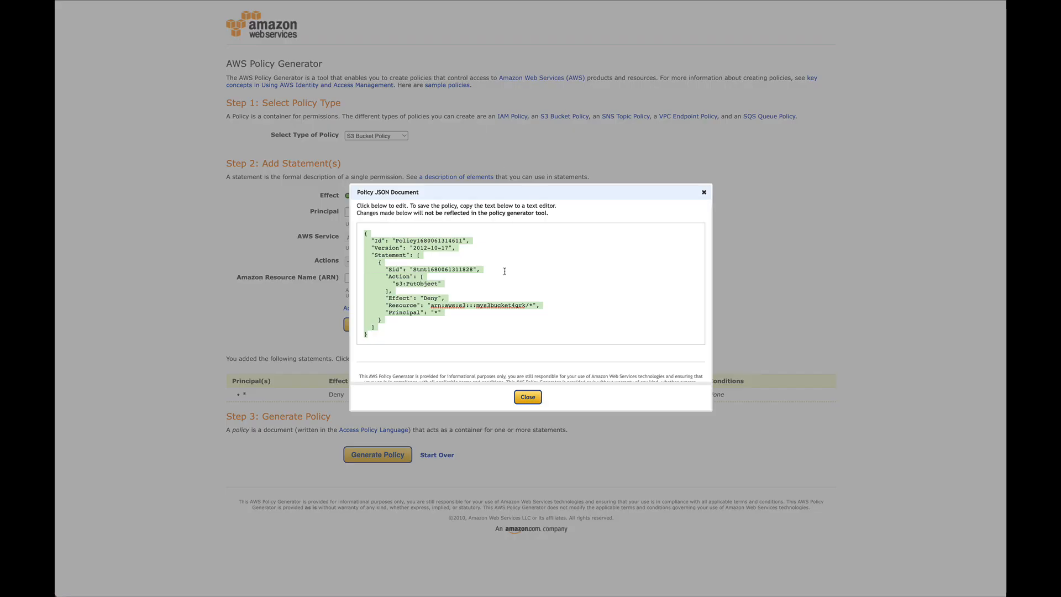
left_click(531, 399)
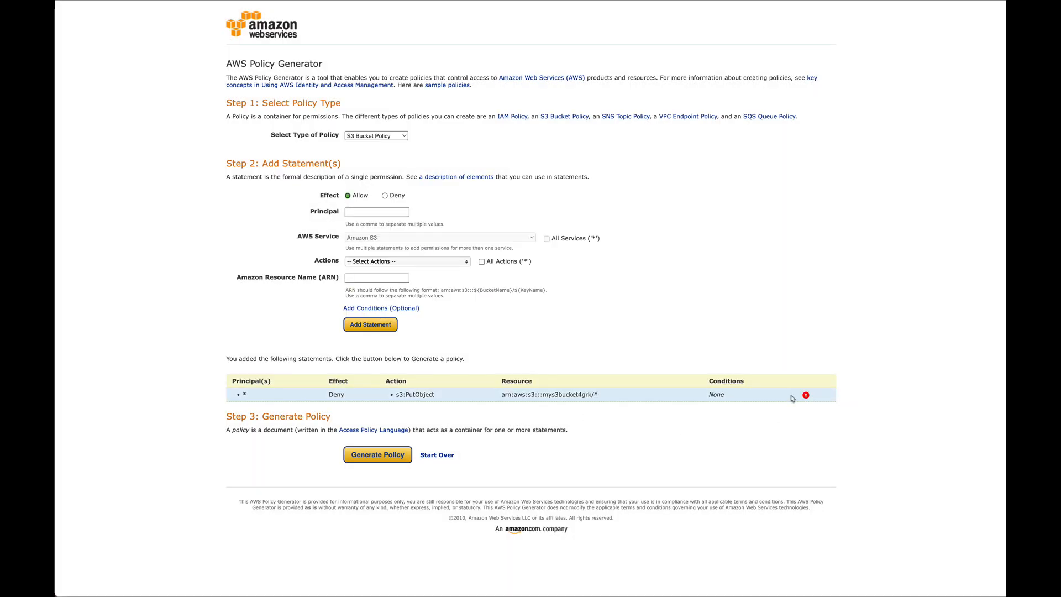
left_click(805, 395)
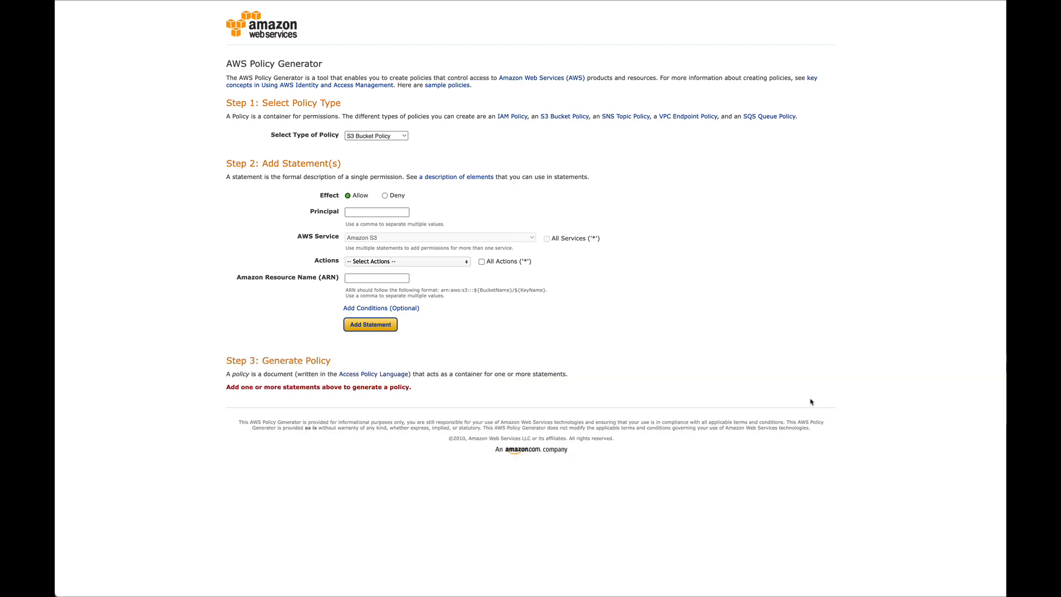
Step: Set the new policy statement's effect to Deny and its principal to *
left_click(385, 196)
left_click(374, 213)
type("*")
key("Return")
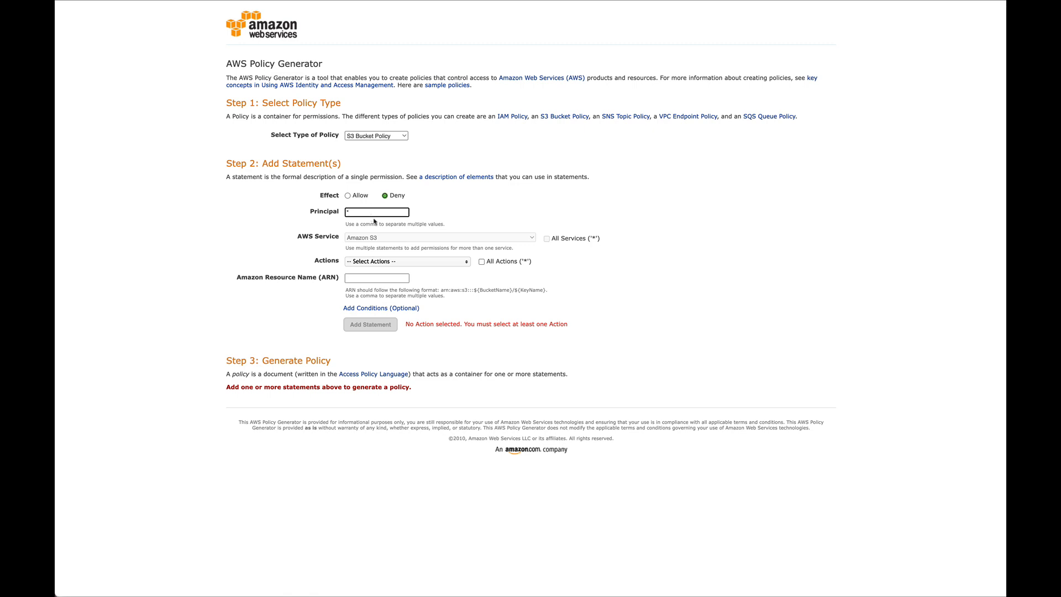
Step: Select ListBucket as the action for the new Deny statement in the policy generator
left_click(390, 261)
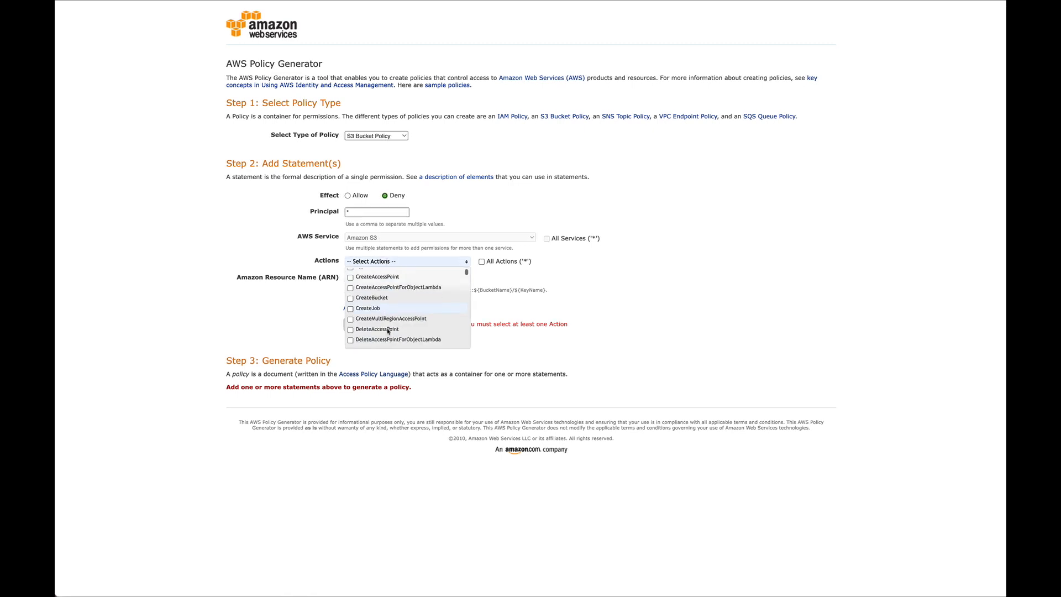
scroll(389, 331, "down", 5)
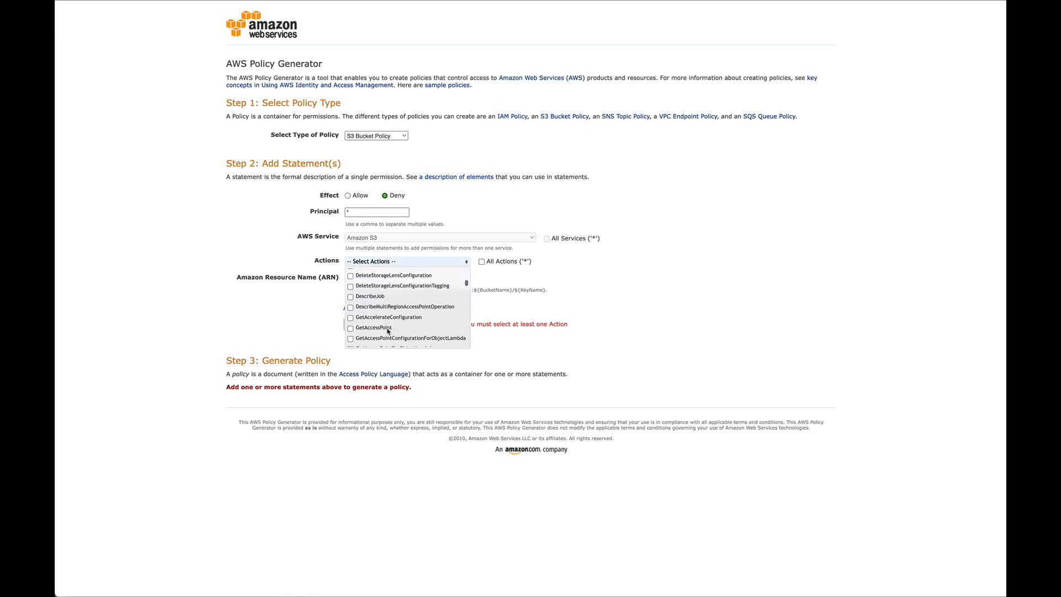
scroll(388, 331, "down", 5)
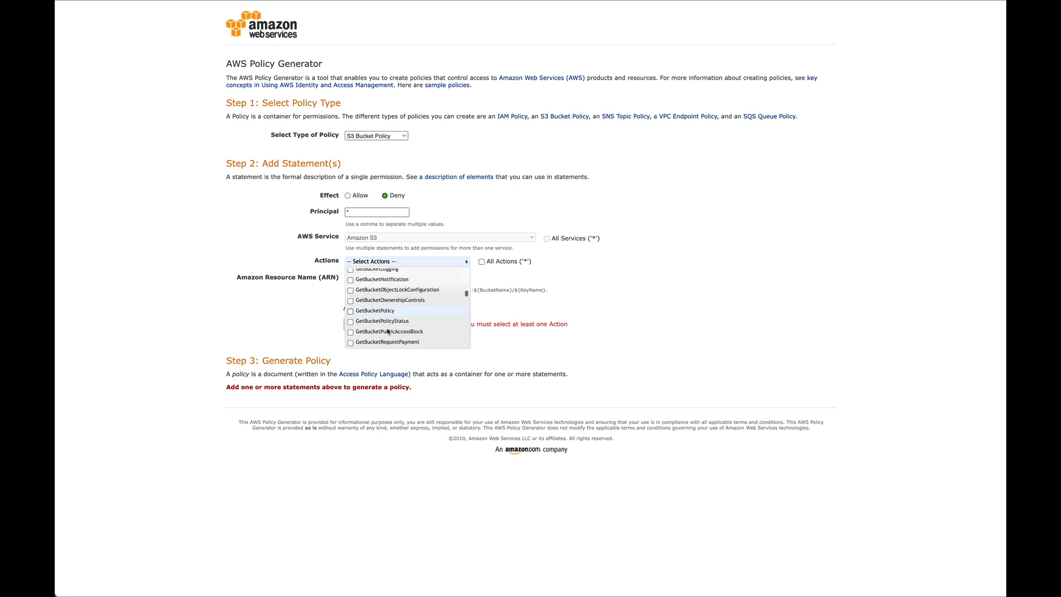
scroll(388, 332, "down", 5)
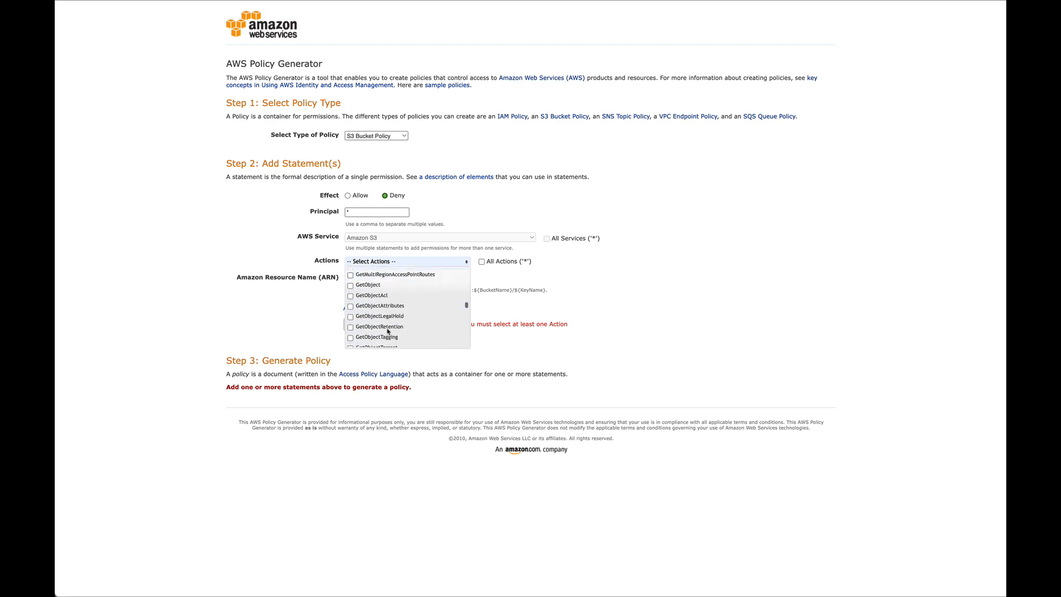
scroll(389, 332, "down", 5)
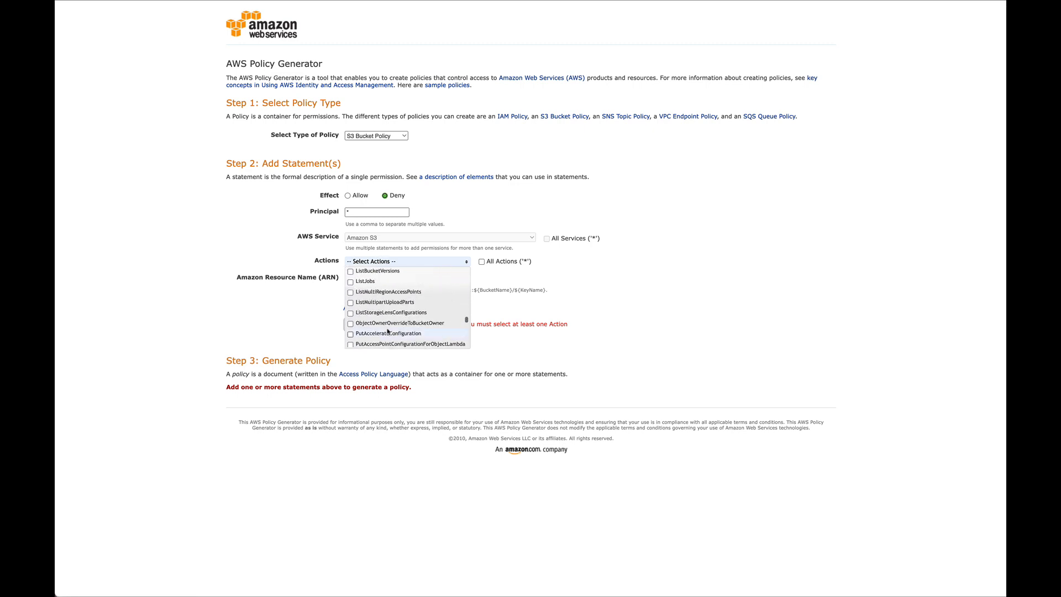
scroll(388, 332, "up", 3)
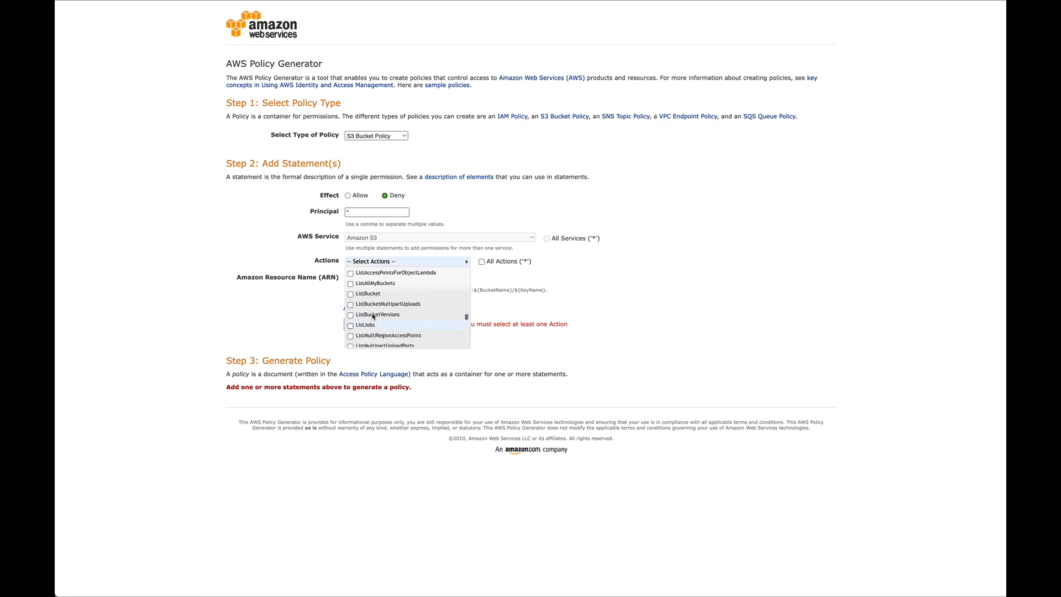
left_click(350, 295)
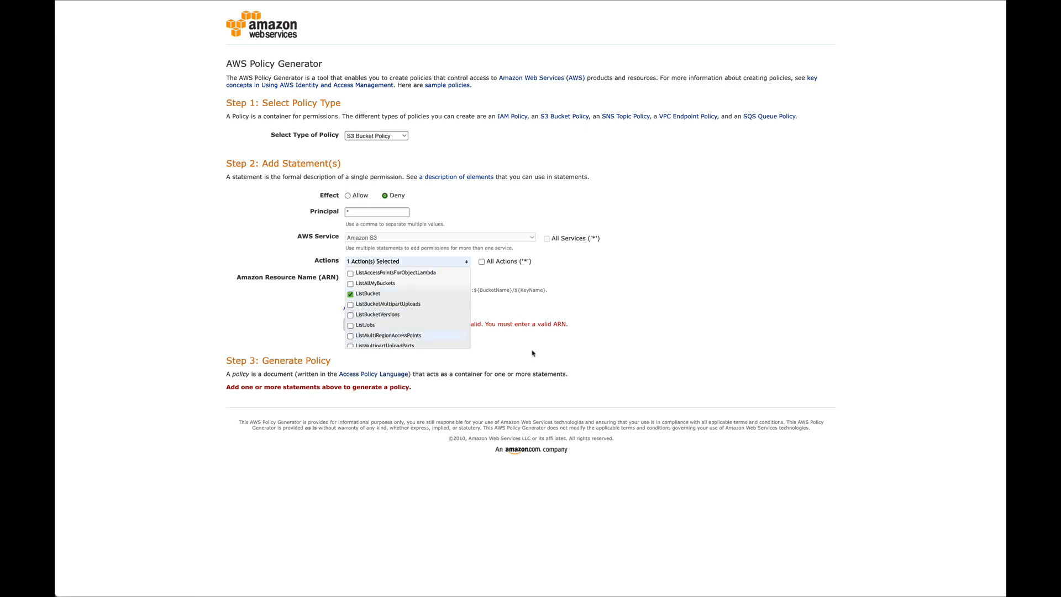
left_click(478, 344)
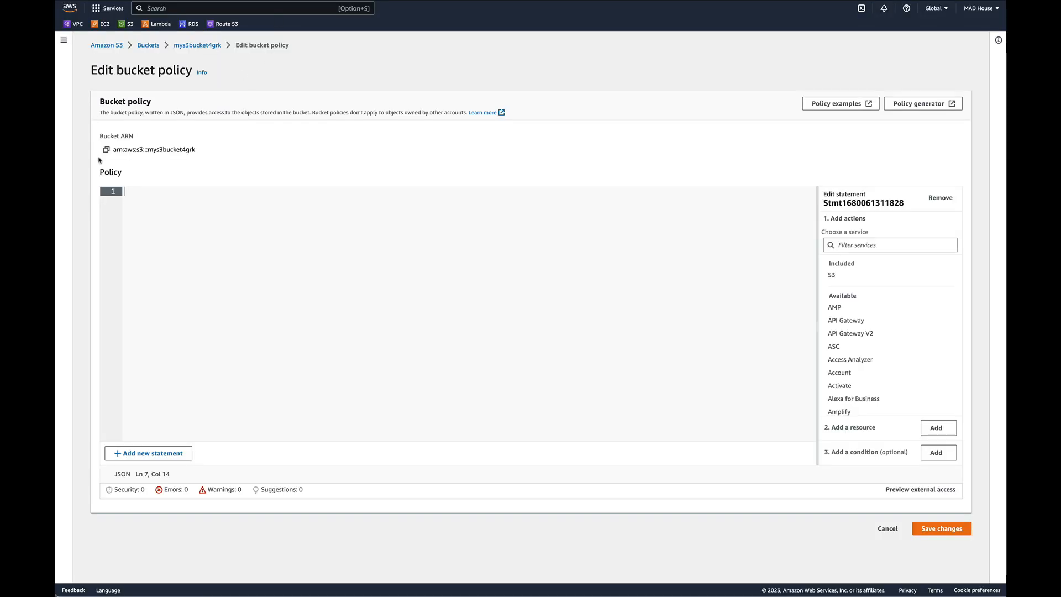
Step: Copy the bucket ARN, set the statement's ARN to arn:aws:s3:::mys3bucket4grk/*, and add the statement
left_click(106, 149)
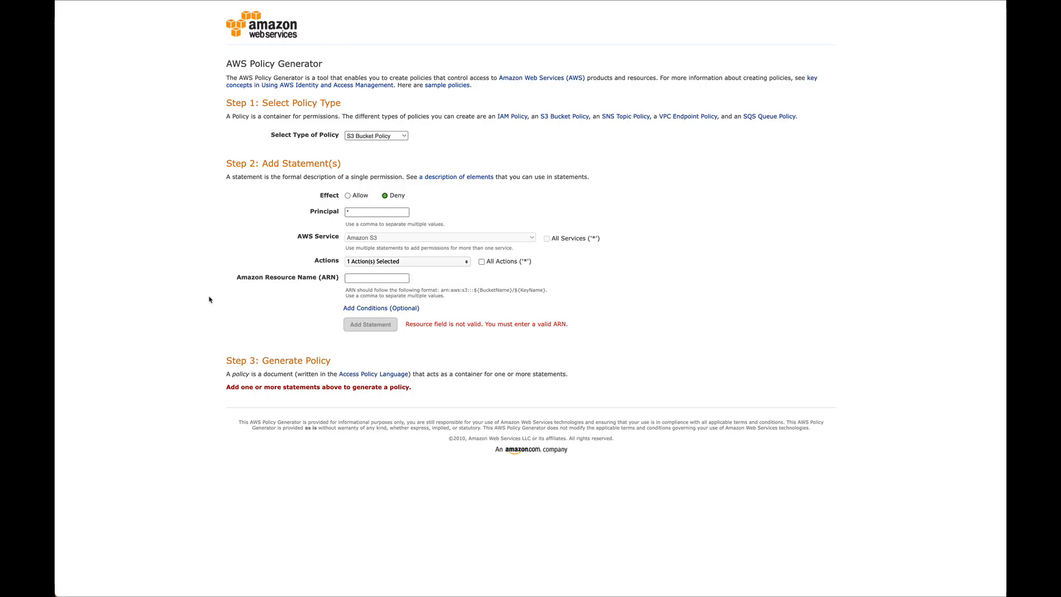
left_click(362, 279)
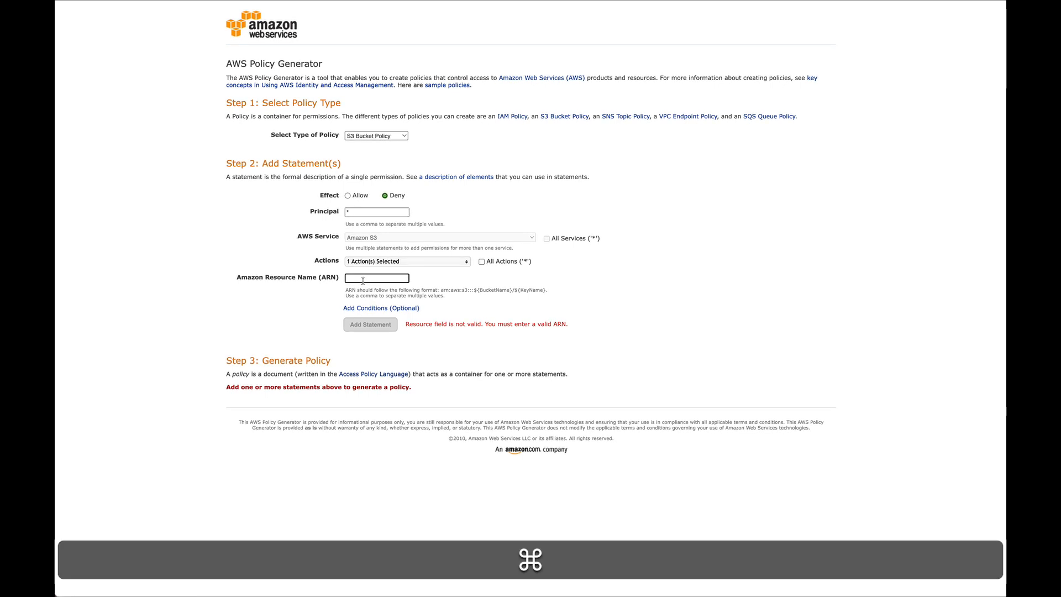
key("super+v")
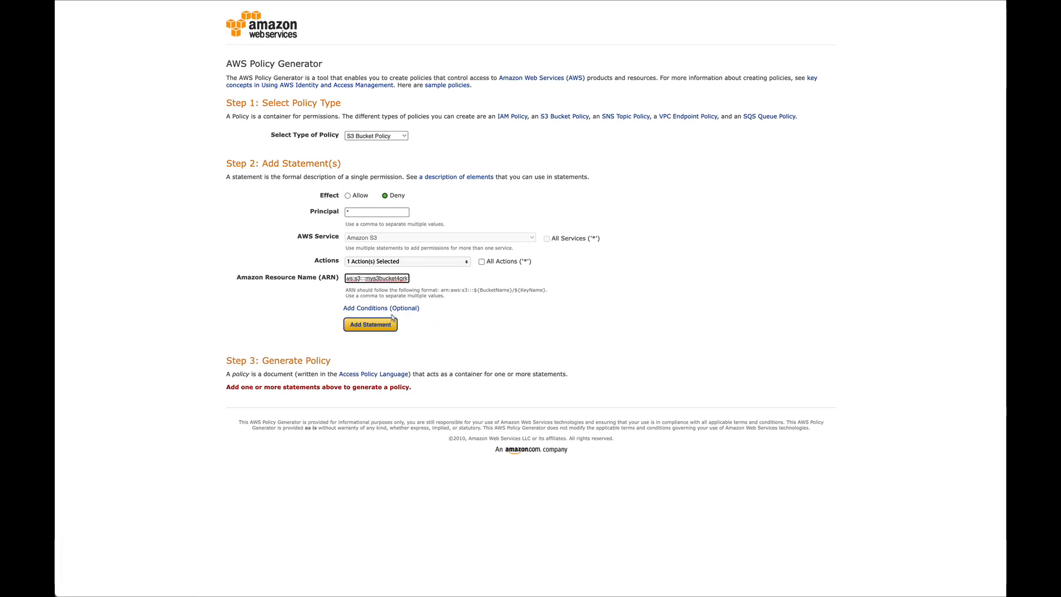
type("/*")
left_click(373, 332)
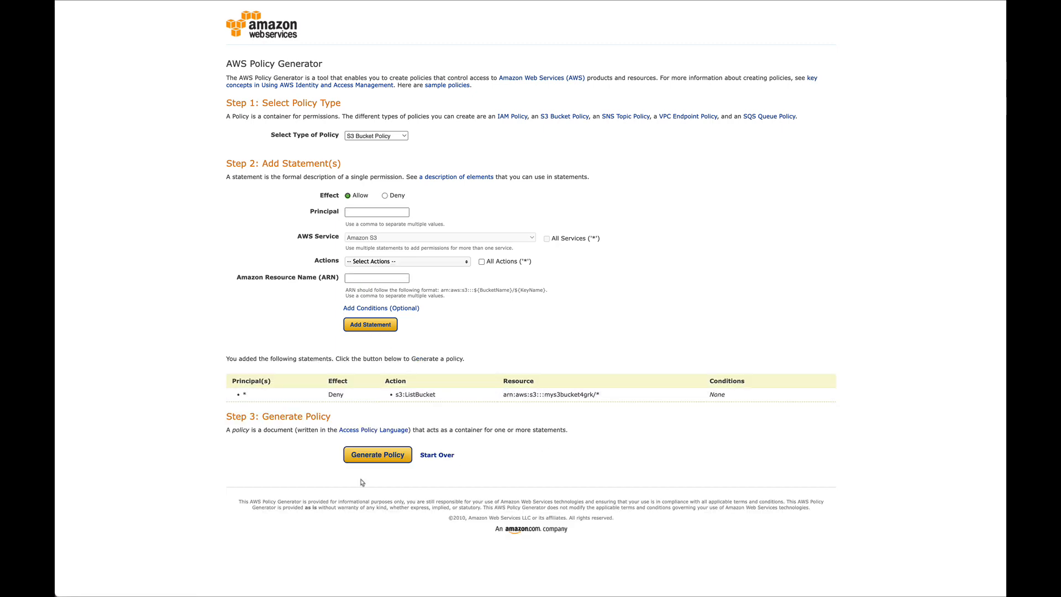
Step: Generate the policy, copy its JSON into the mys3bucket4grk bucket policy, and try to save the changes
left_click(377, 454)
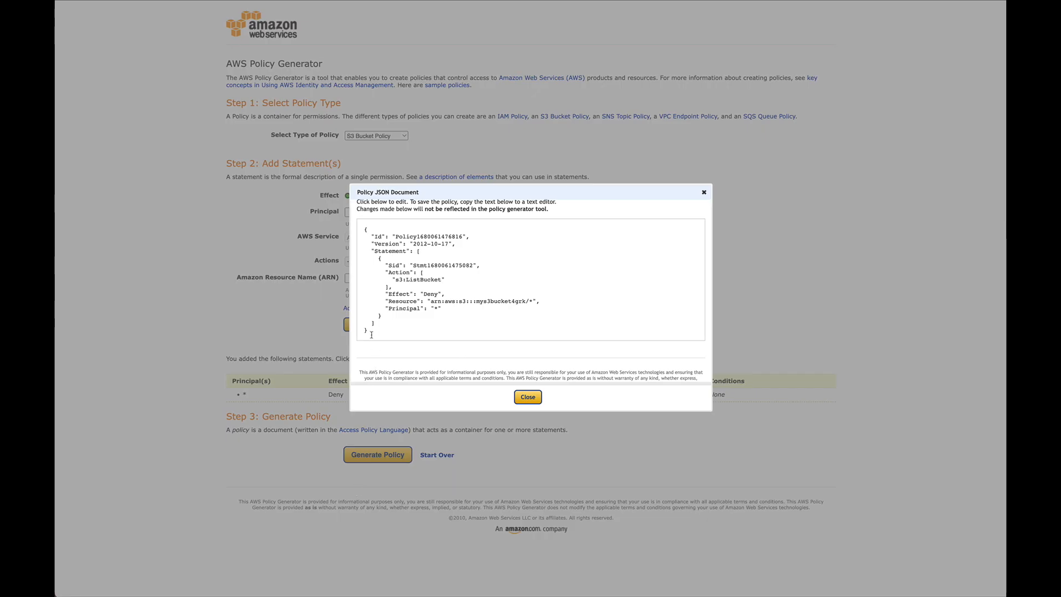
left_click_drag(381, 335, 350, 232)
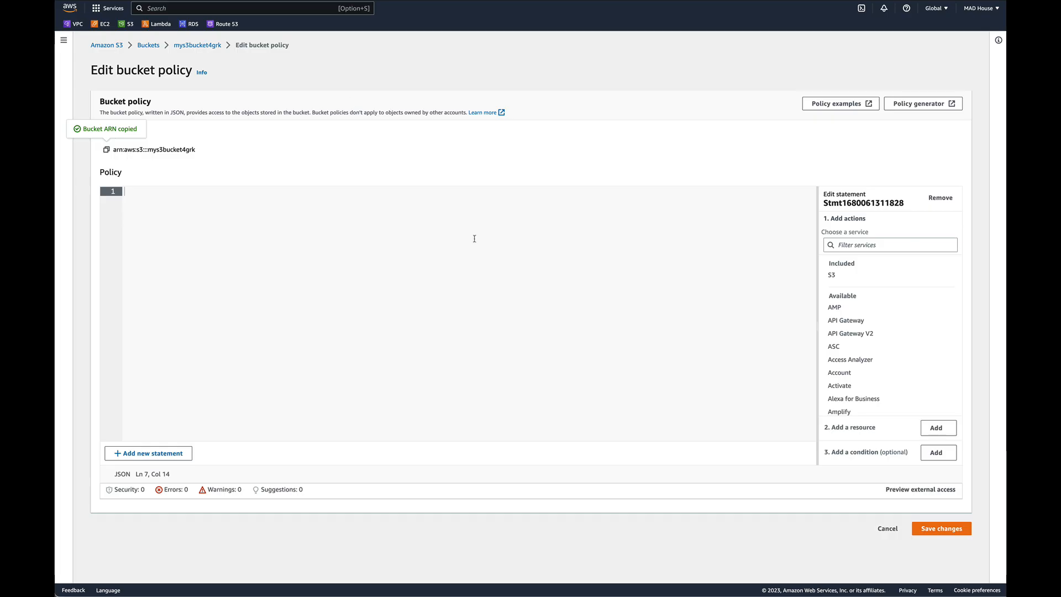
key("super+v")
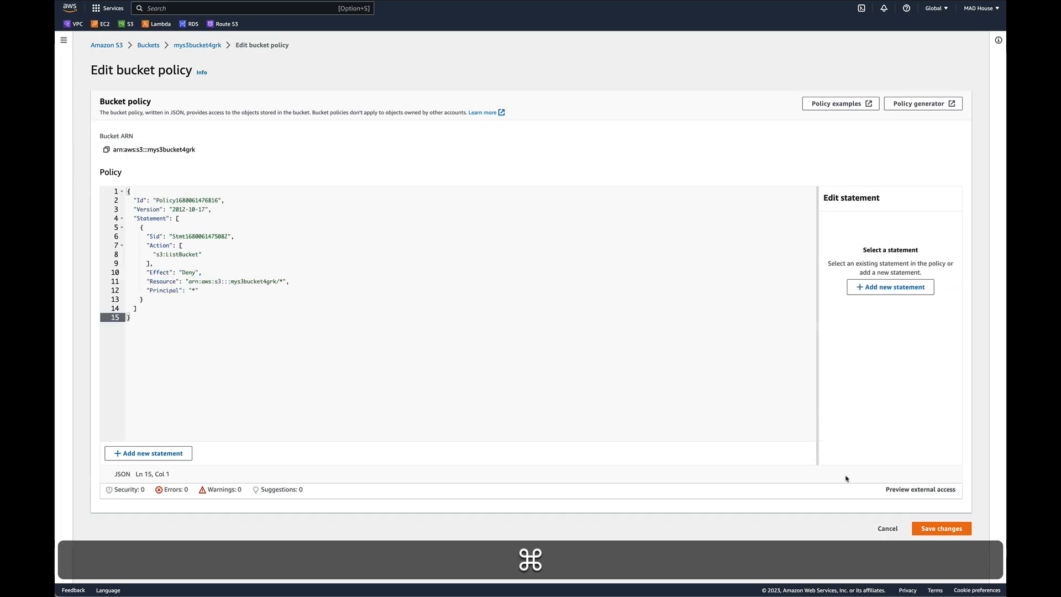
left_click(942, 529)
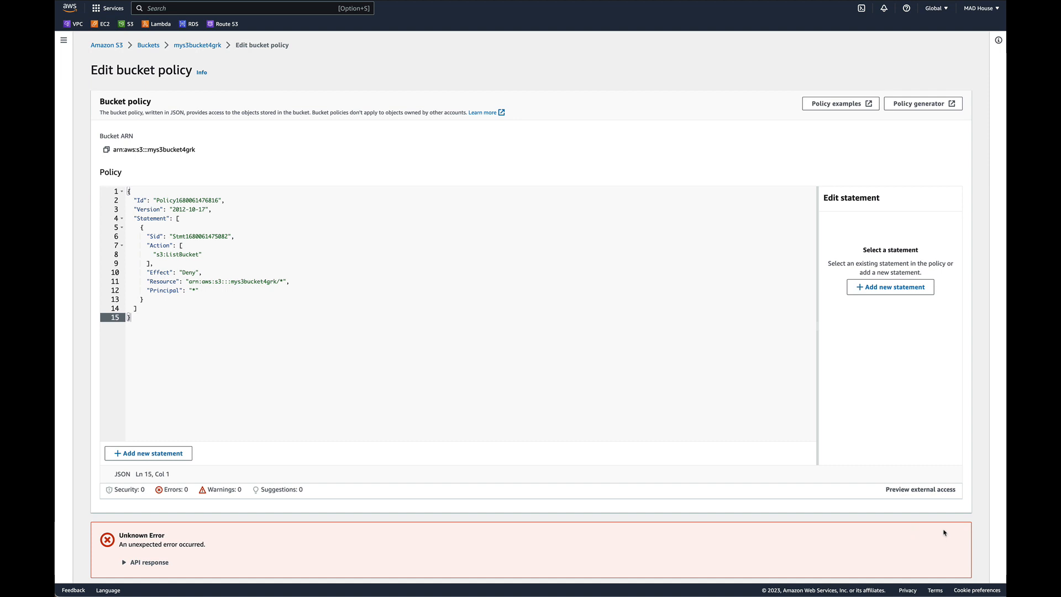
Step: Remove /* from the end of the Resource ARN in the bucket policy and save the changes
scroll(608, 386, "down", 1)
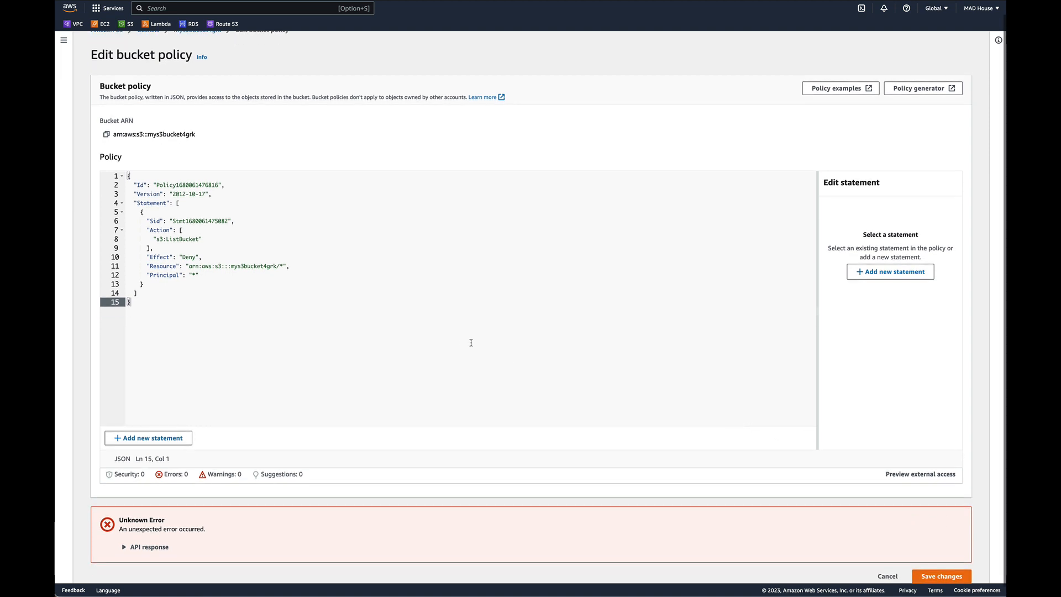
left_click(282, 265)
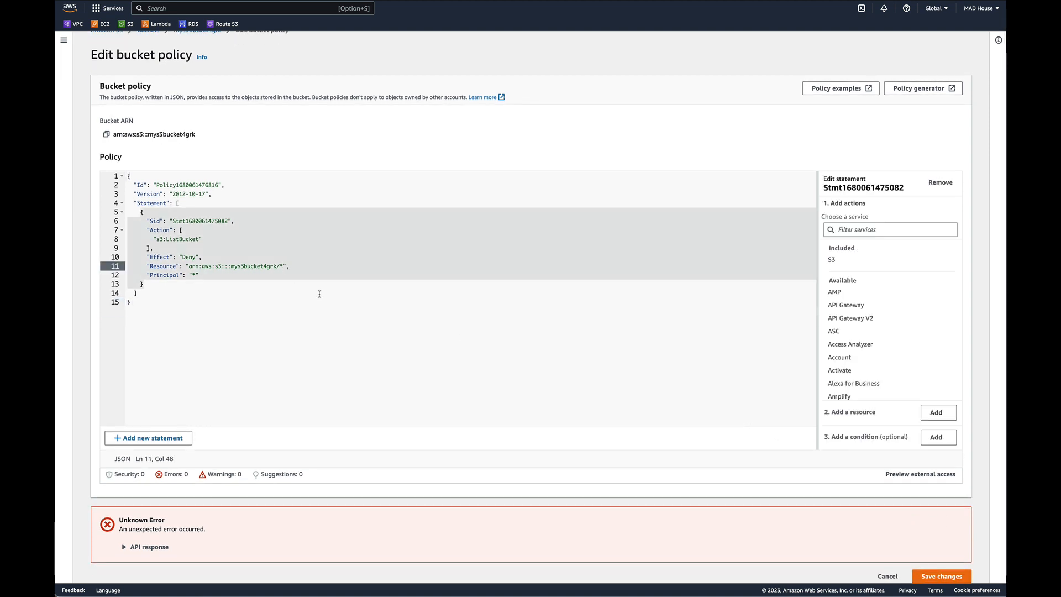
key("BackSpace")
key("BackSpace")
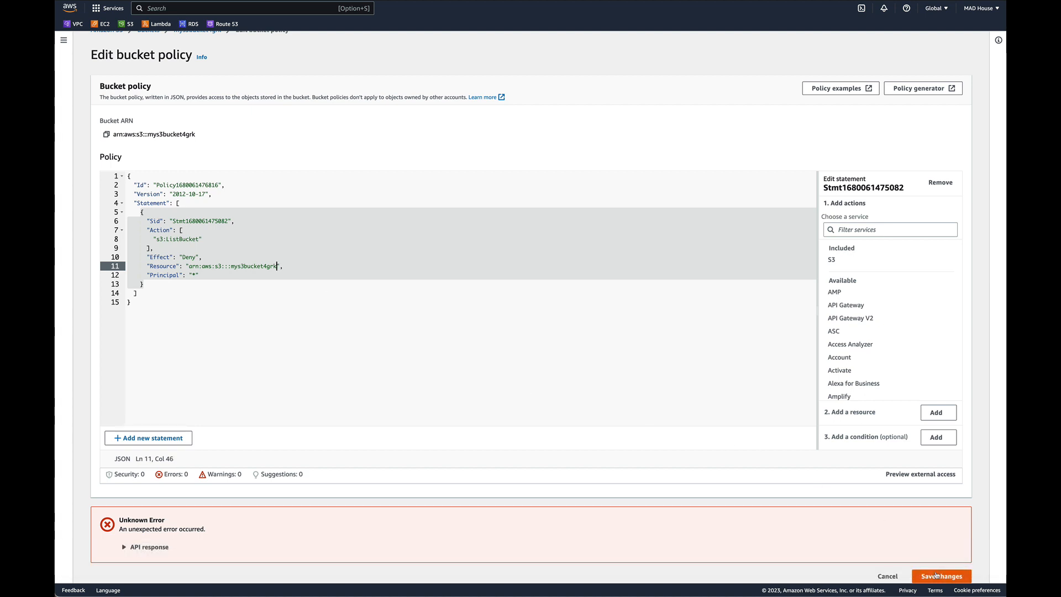
left_click(927, 575)
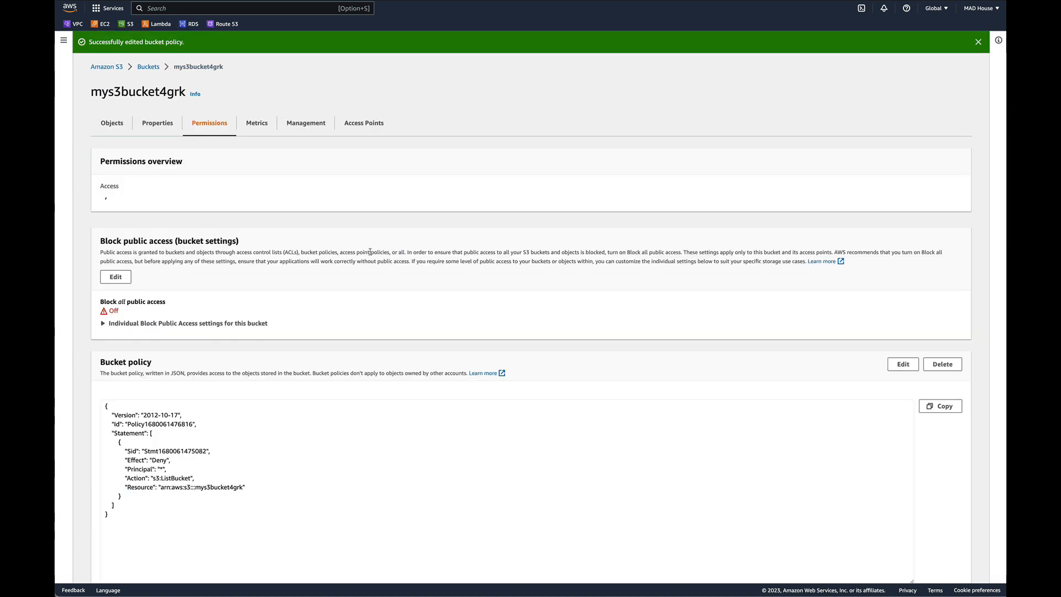
Step: Open the object list of mys3bucket4grk and refresh it to test the ListBucket denial
left_click(113, 123)
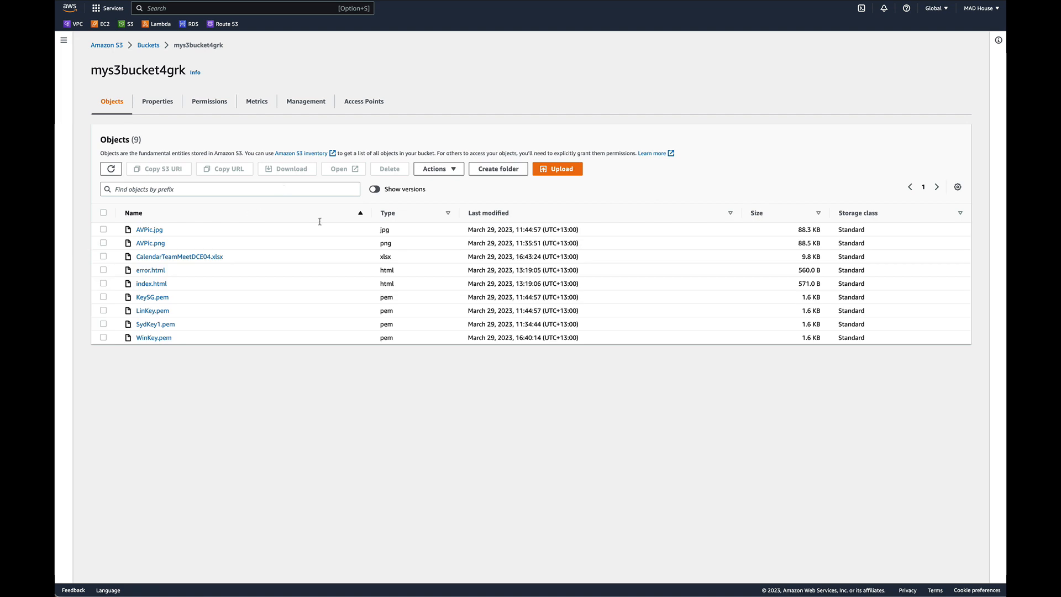
left_click(110, 169)
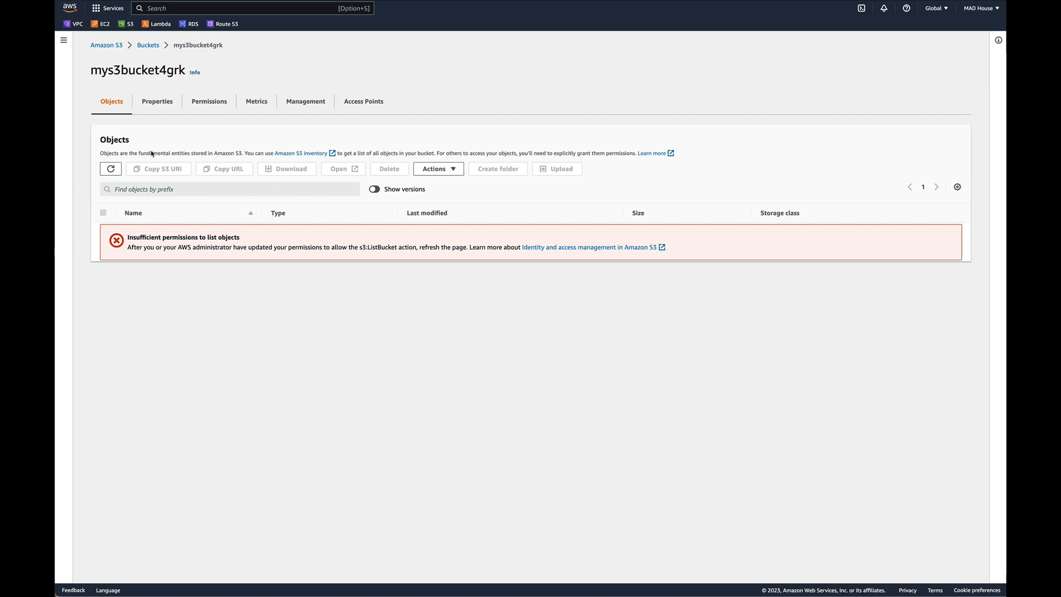
Step: Reopen the mys3bucket4grk bucket policy for editing, delete its entire JSON, and save the changes
left_click(219, 105)
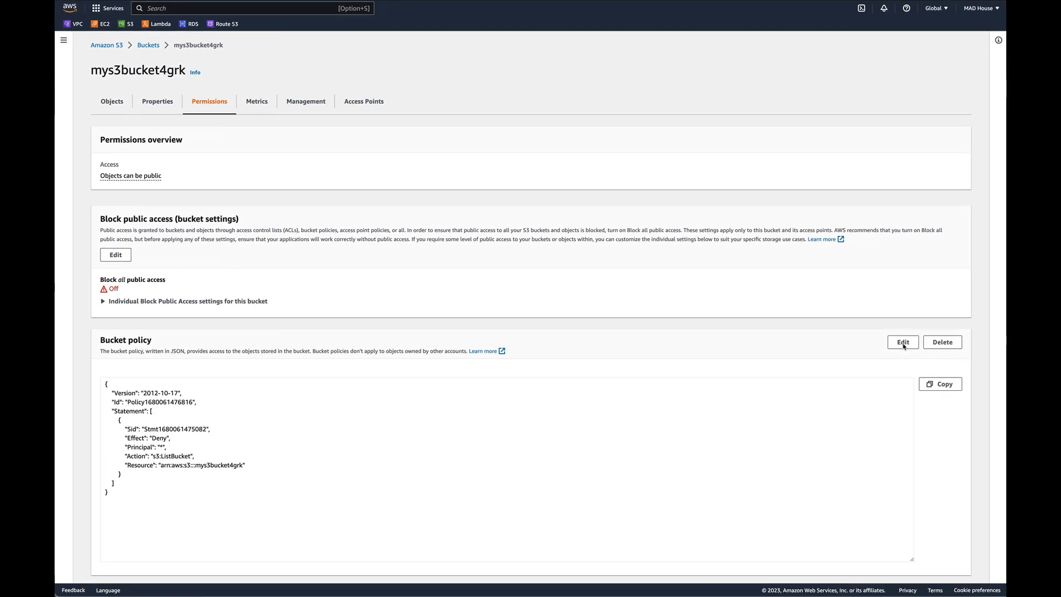
left_click(933, 354)
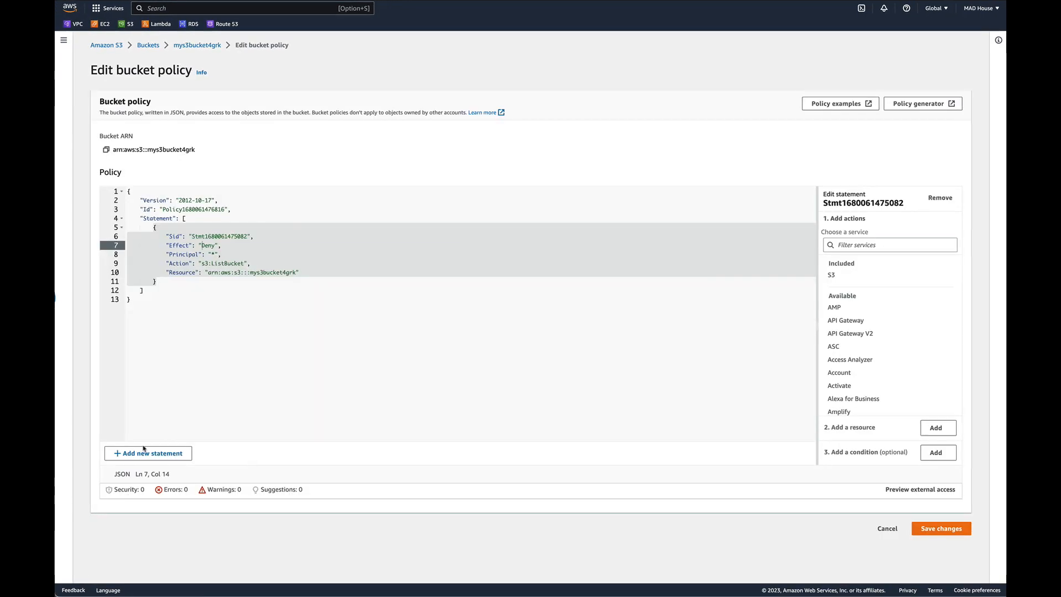
left_click(140, 309)
left_click_drag(122, 229, 115, 190)
key("BackSpace")
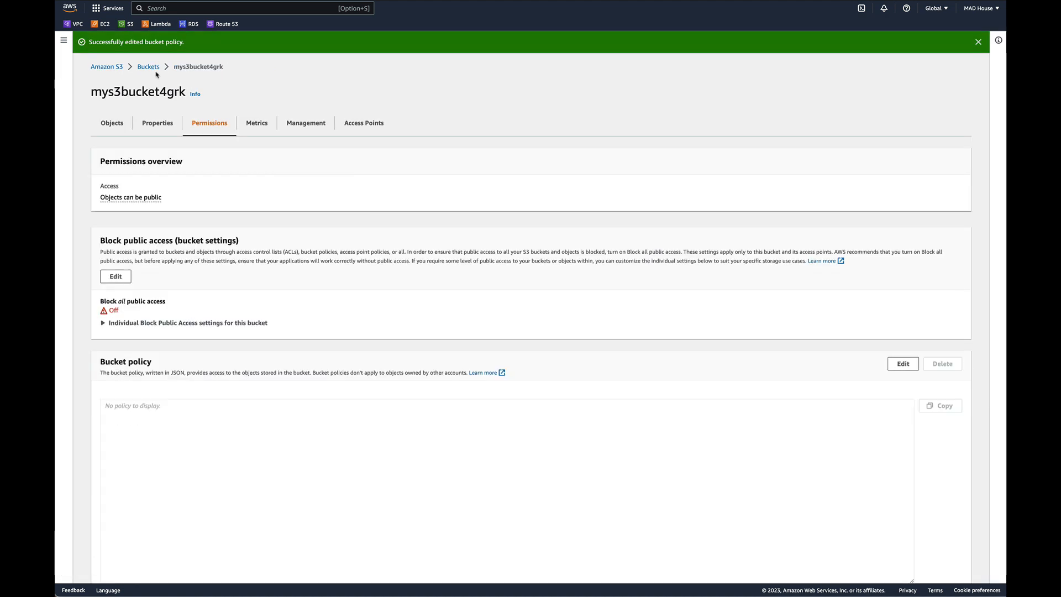
Step: Return to the bucket's object list and open the details of LinKey.pem
left_click(116, 126)
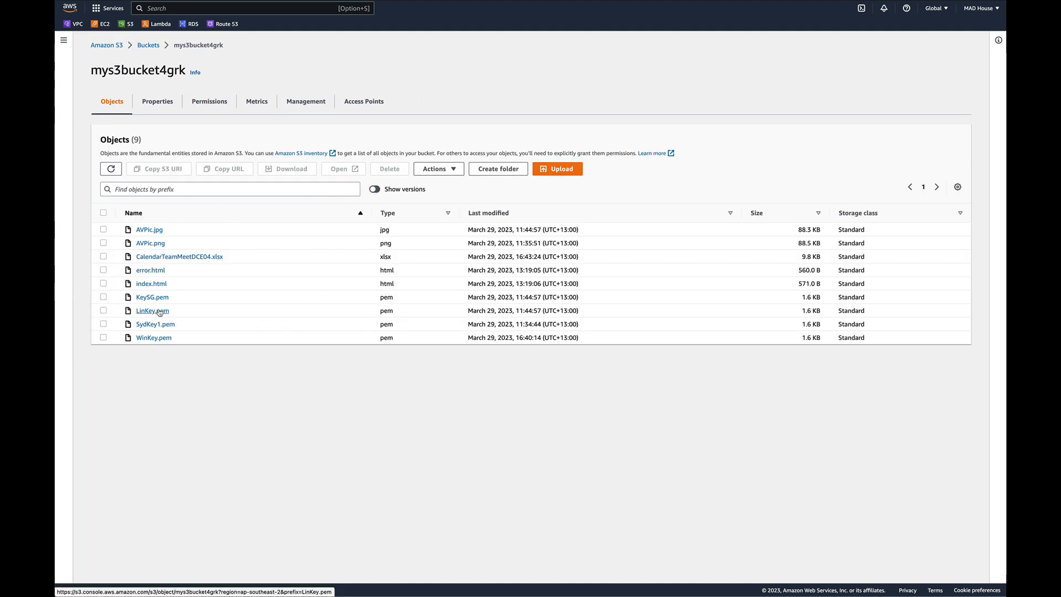
left_click(104, 311)
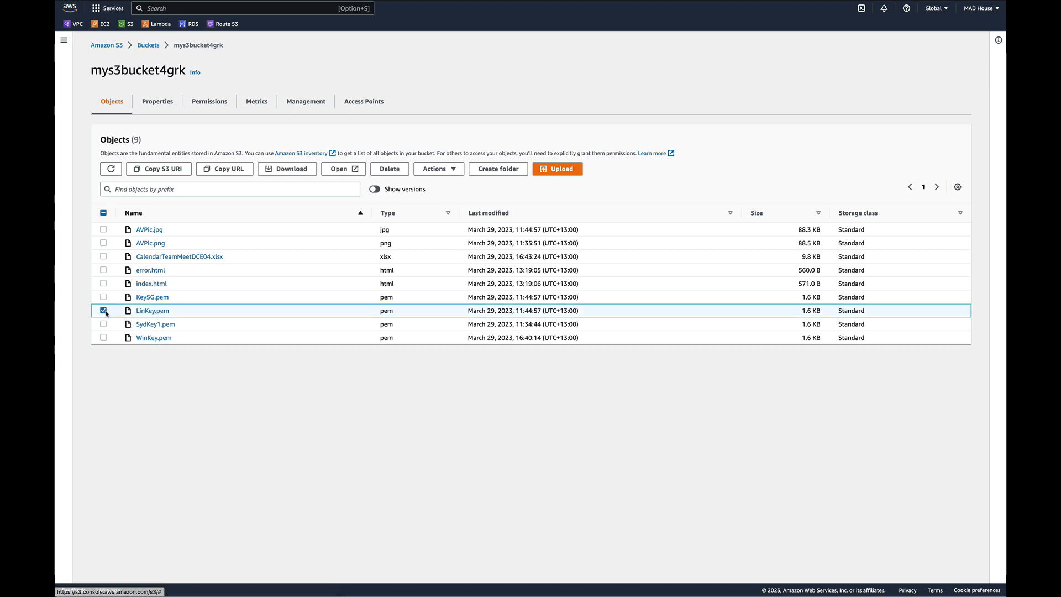
left_click(450, 170)
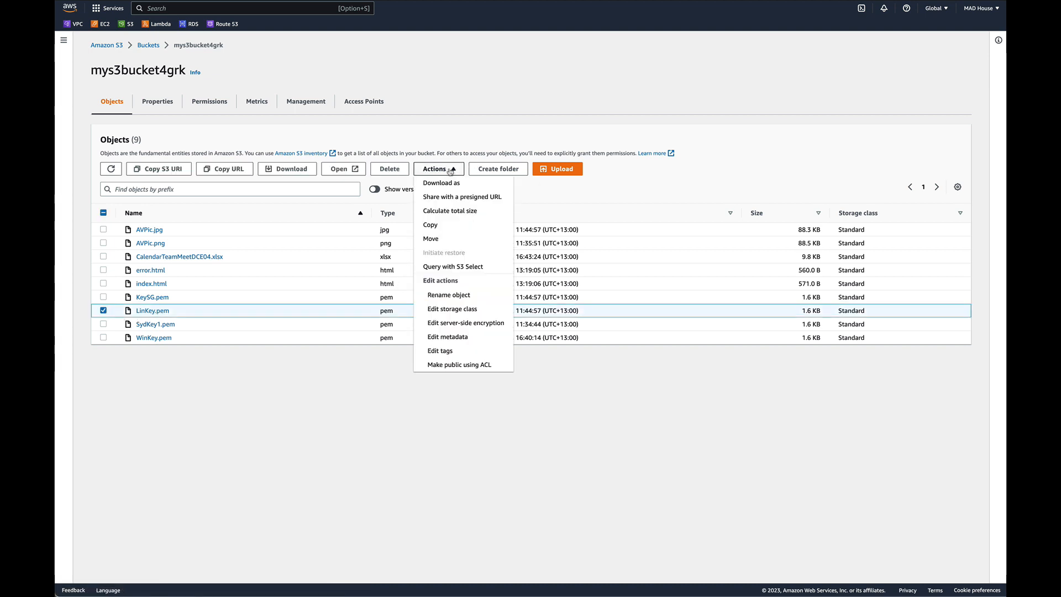
left_click(289, 367)
left_click(163, 313)
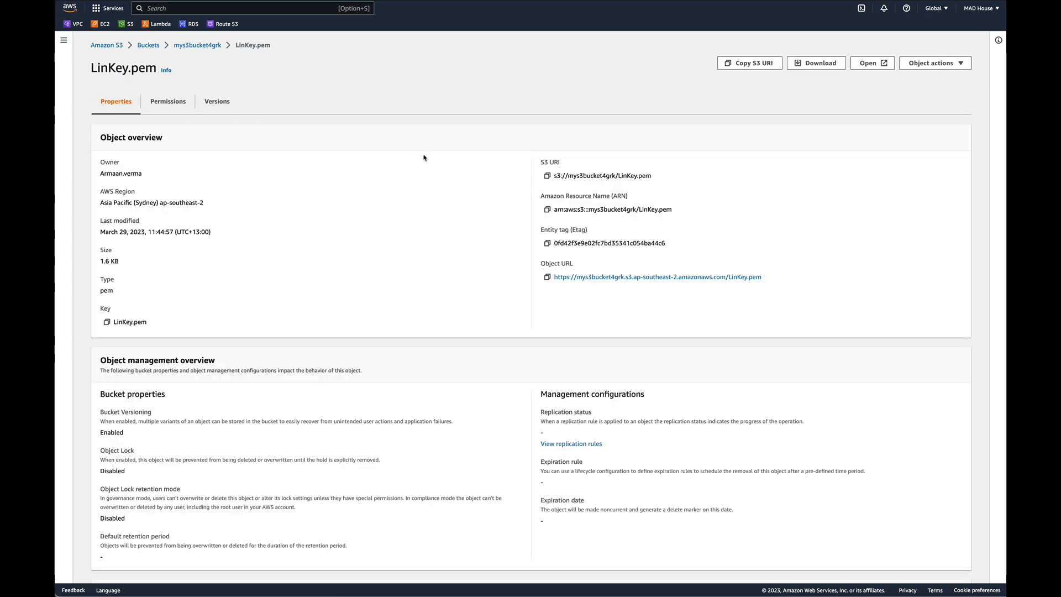
Step: Copy the object URL of LinKey.pem, load it in another browser tab to test public access, and close that tab
left_click(546, 278)
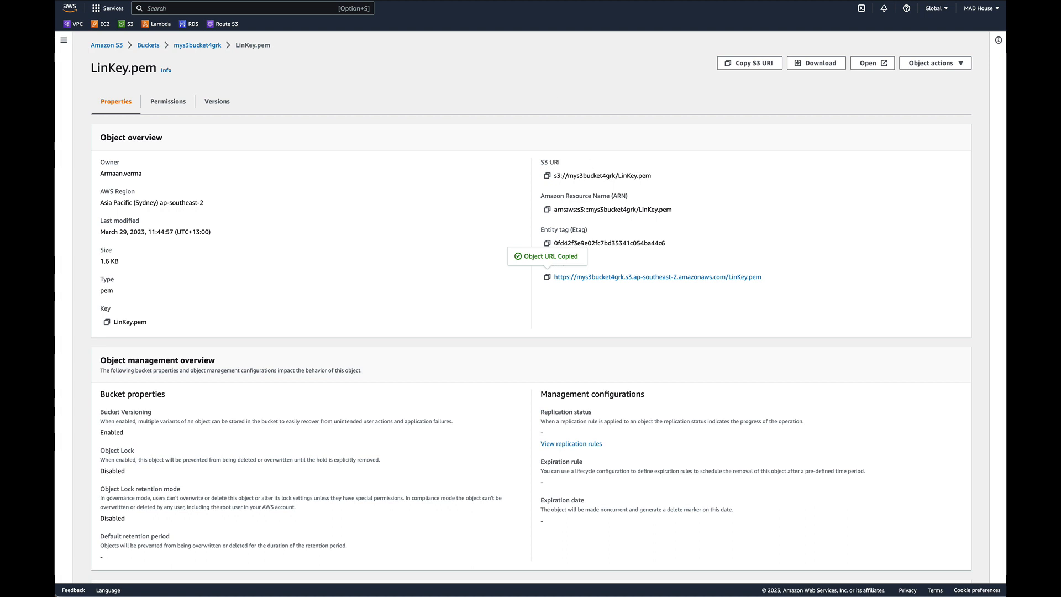
key("ctrl+Tab")
key("super+l")
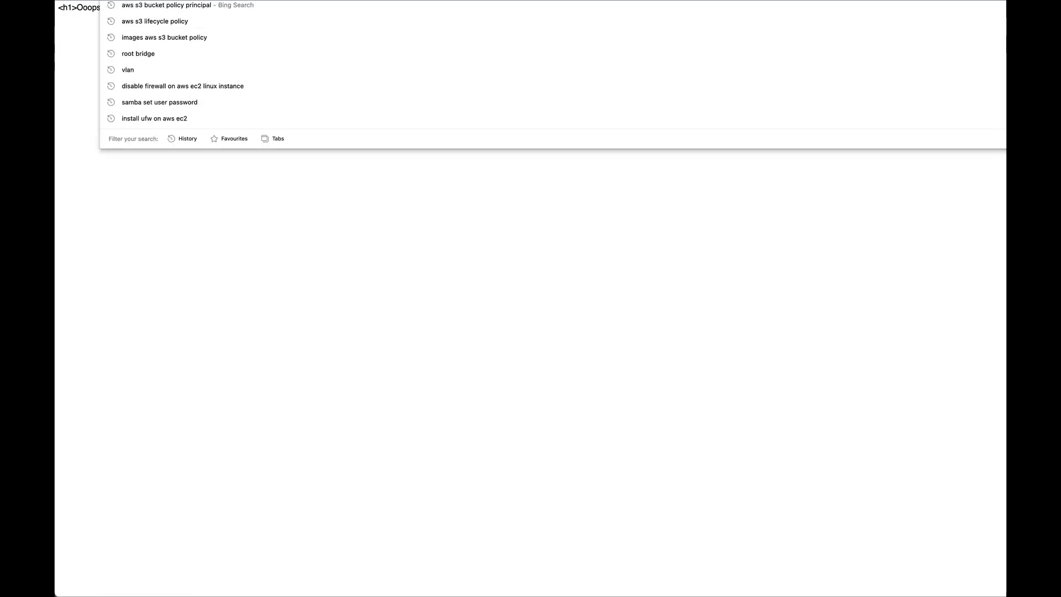
key("super+v")
key("Return")
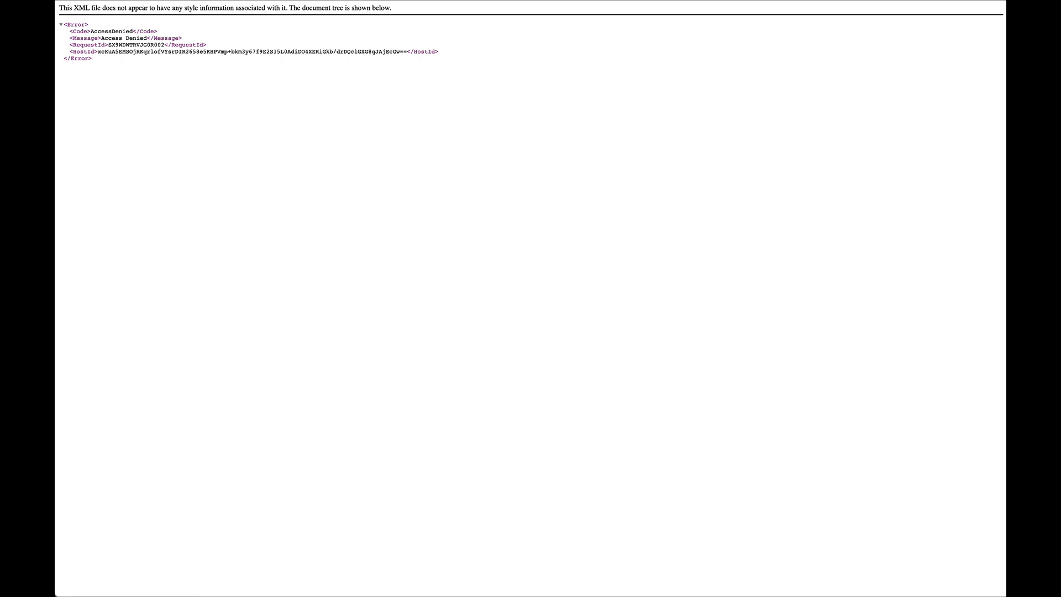
key("super+w")
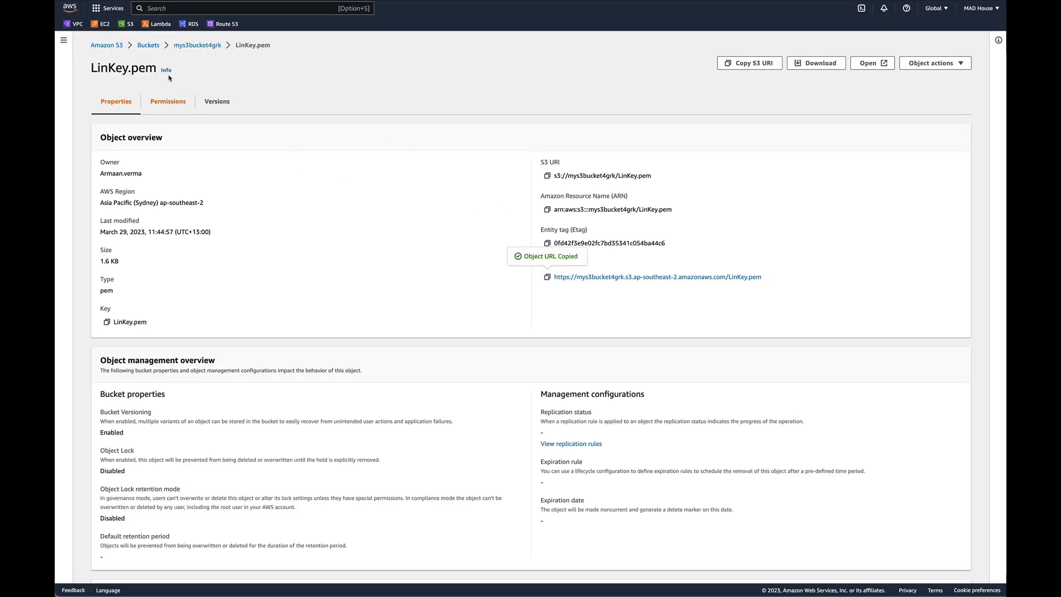
Step: Grant Everyone (public access) Read on the LinKey.pem object in its ACL, acknowledge the effects and save, and reload its object URL
left_click(169, 105)
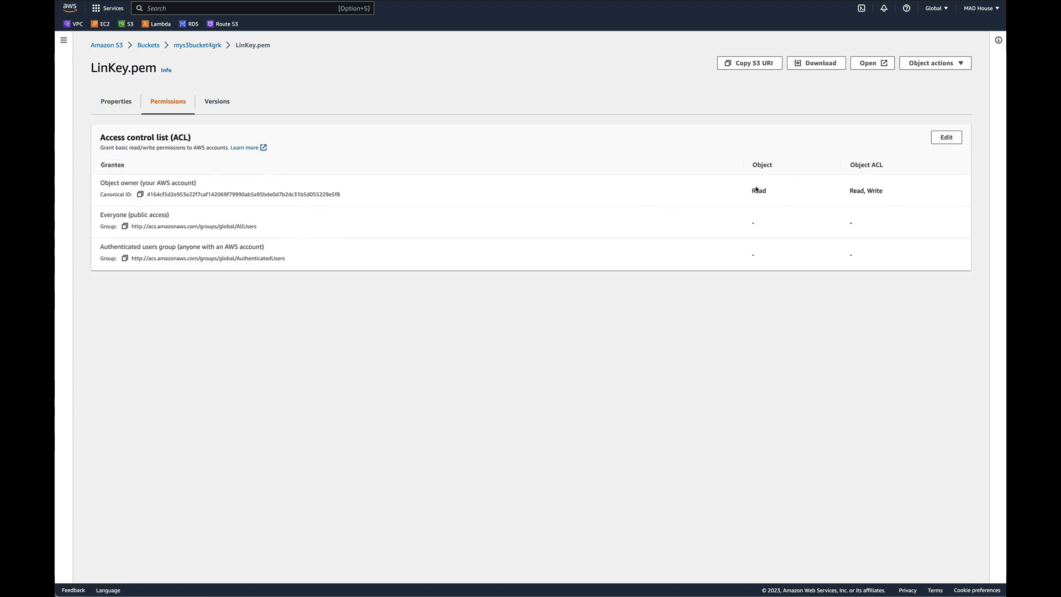
left_click(946, 137)
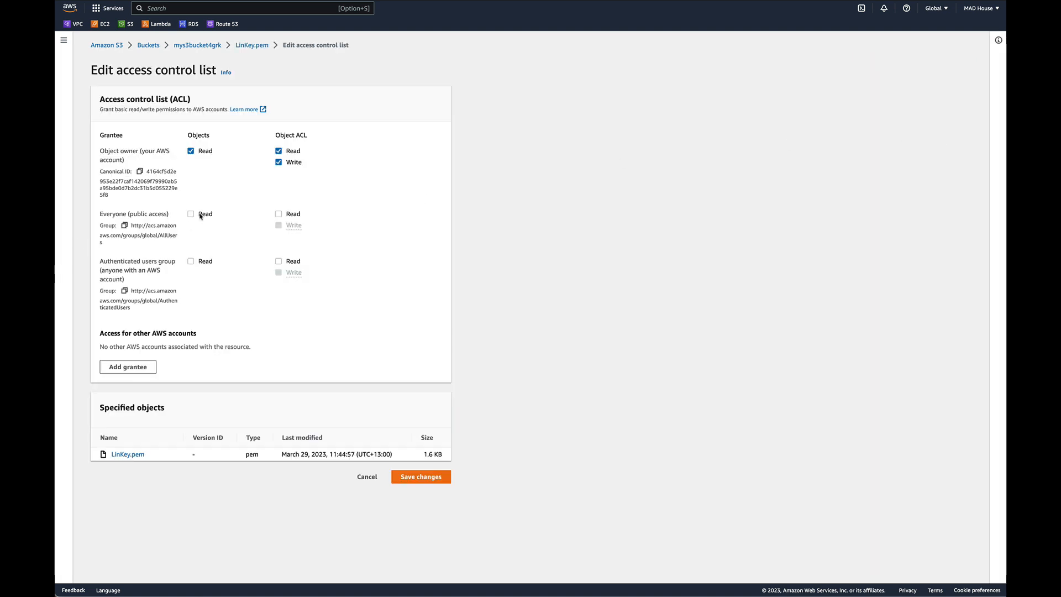
left_click(191, 214)
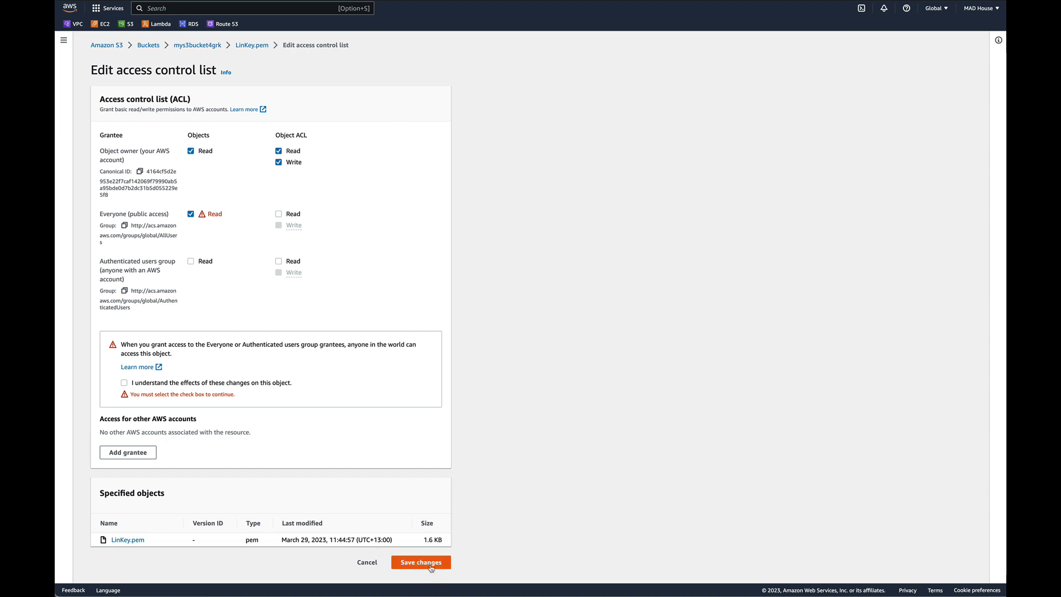
left_click(123, 383)
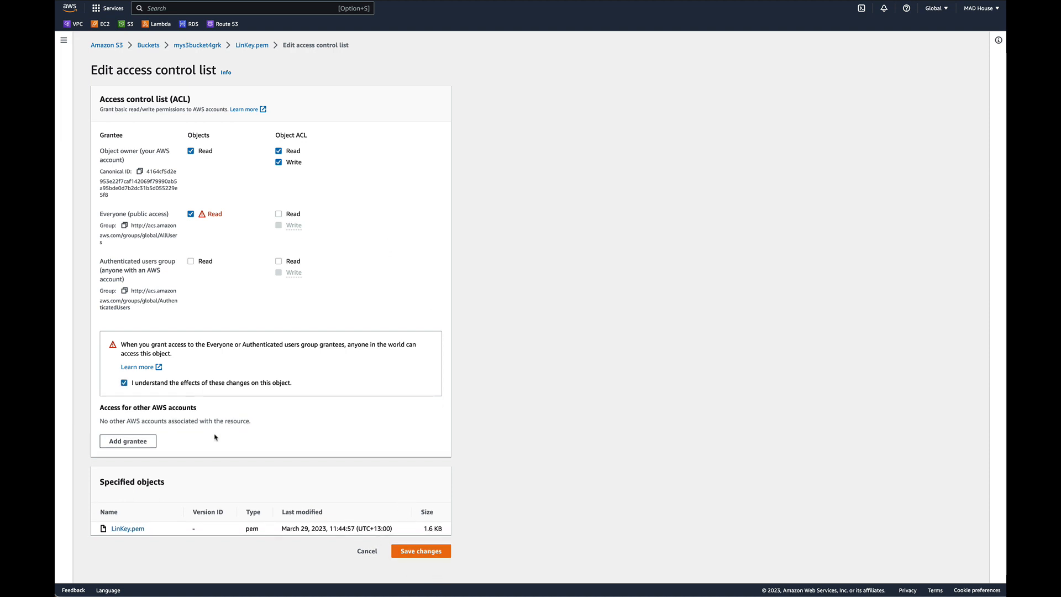
left_click(409, 551)
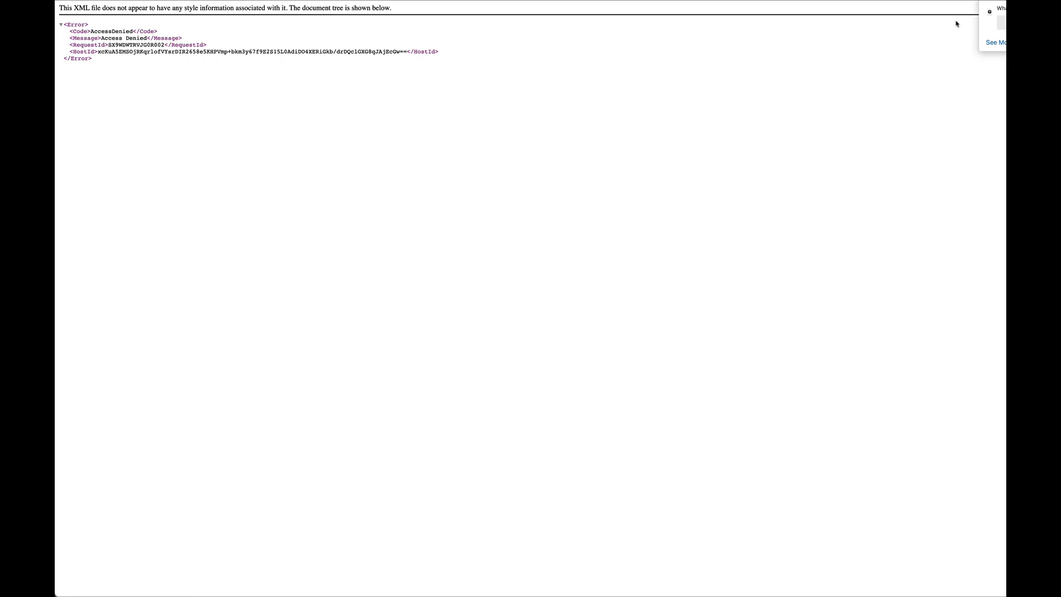
key("super+l")
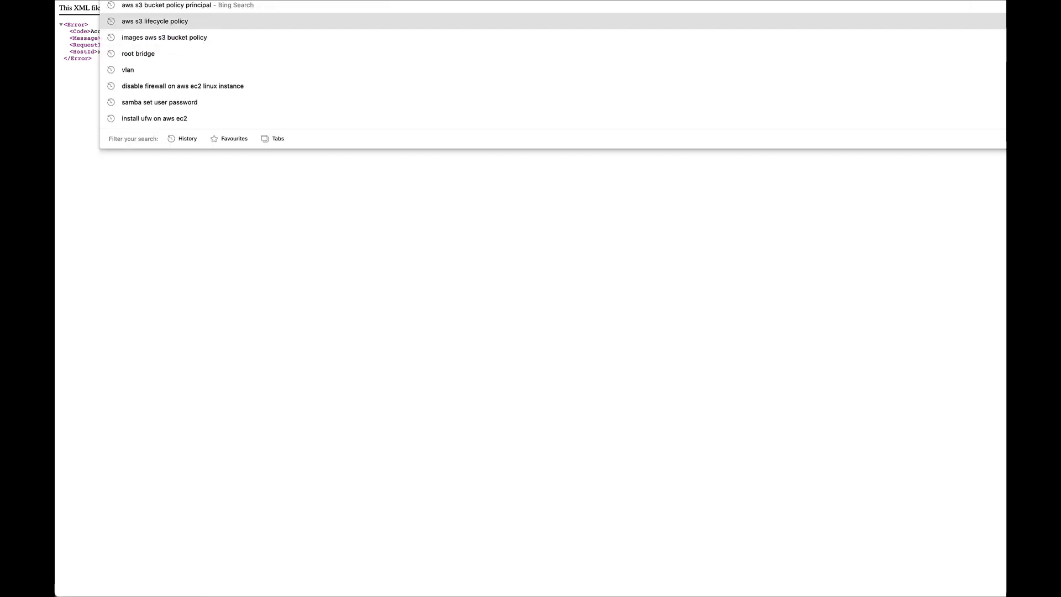
key("Return")
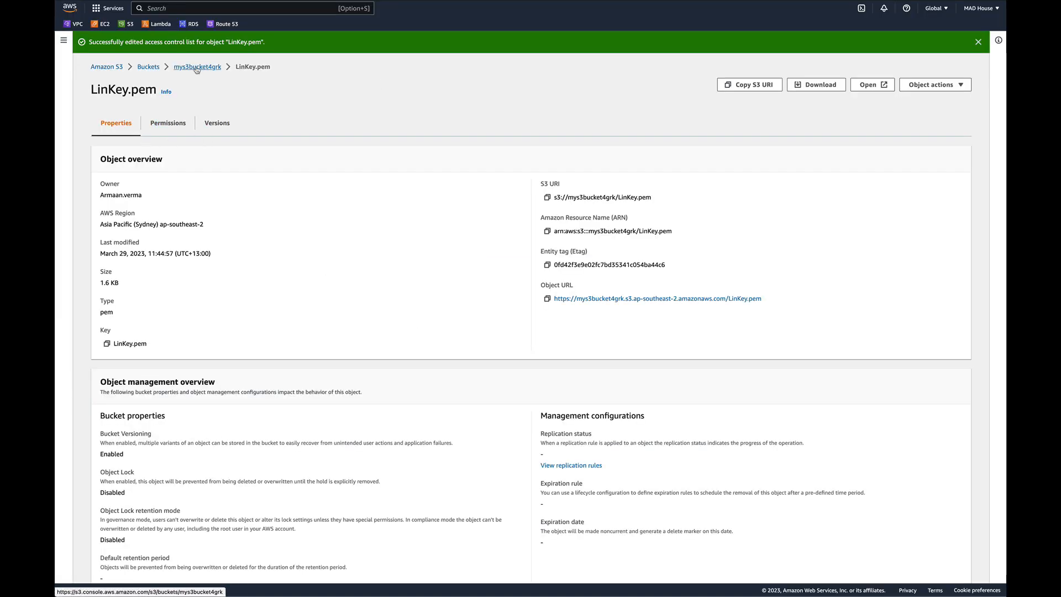
Step: Open the details of index.html in mys3bucket4grk, load its object URL in a new browser tab to test public access, and close that tab
left_click(196, 67)
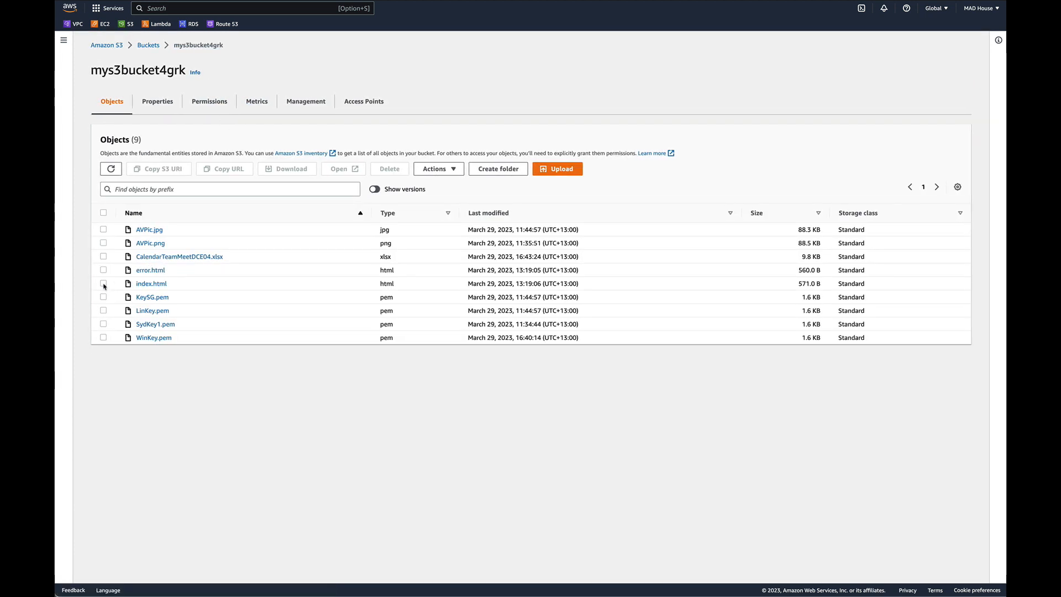
left_click(103, 283)
left_click(151, 284)
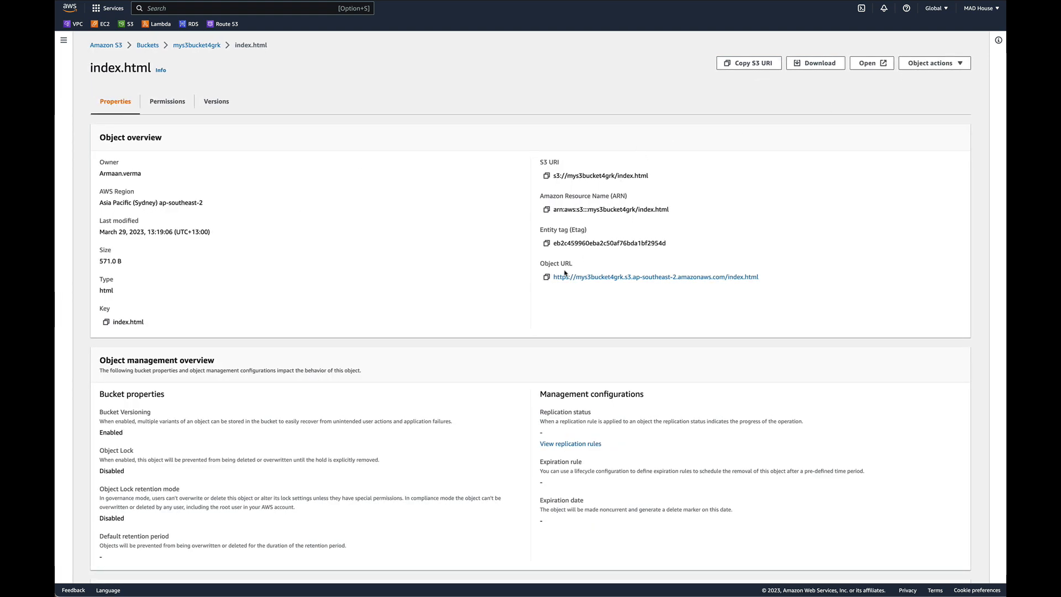
left_click(546, 276)
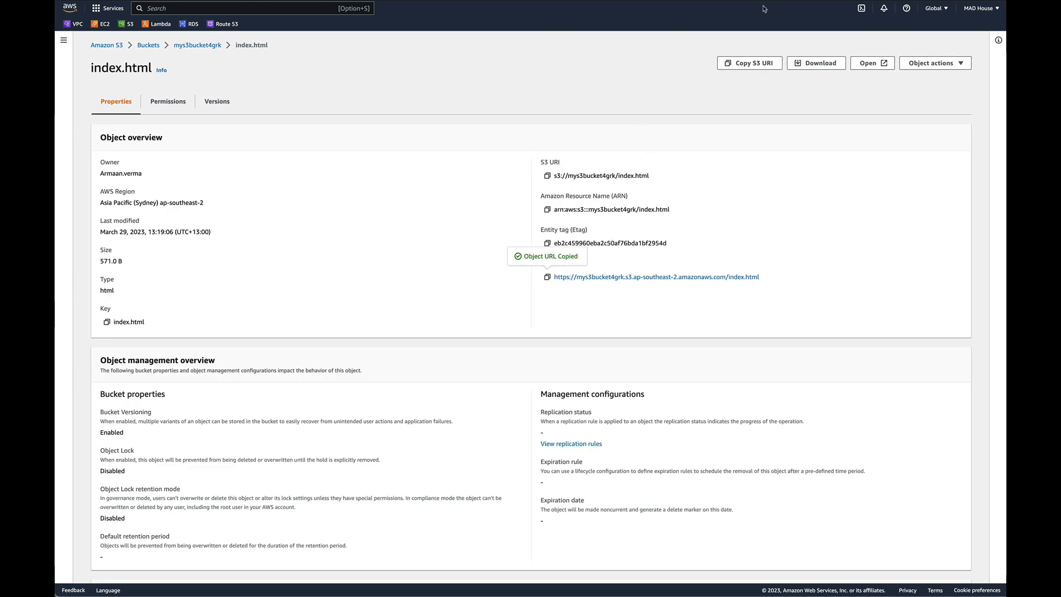
key("super+t")
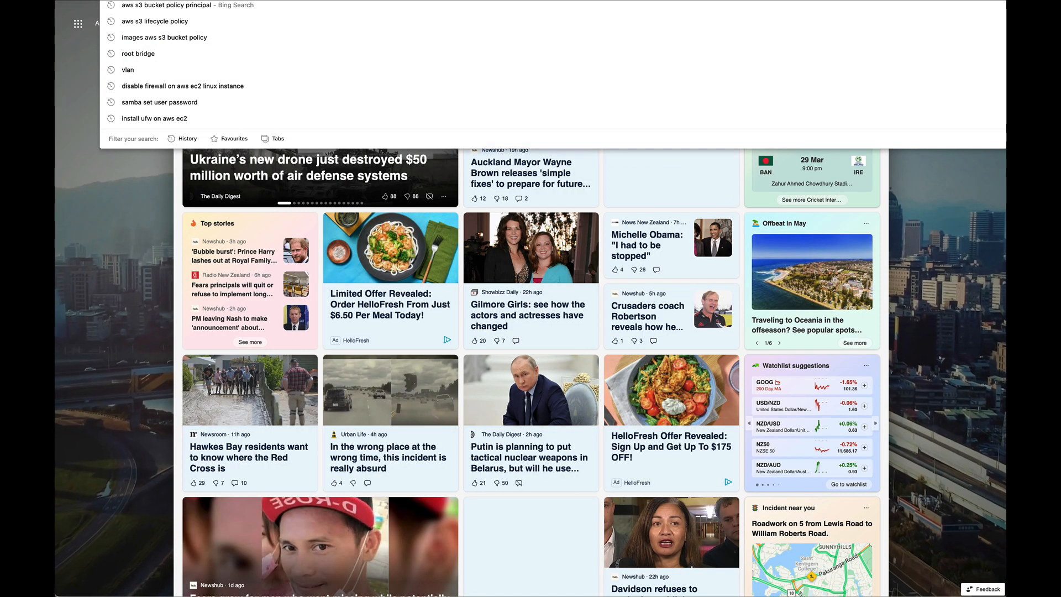
key("super+v")
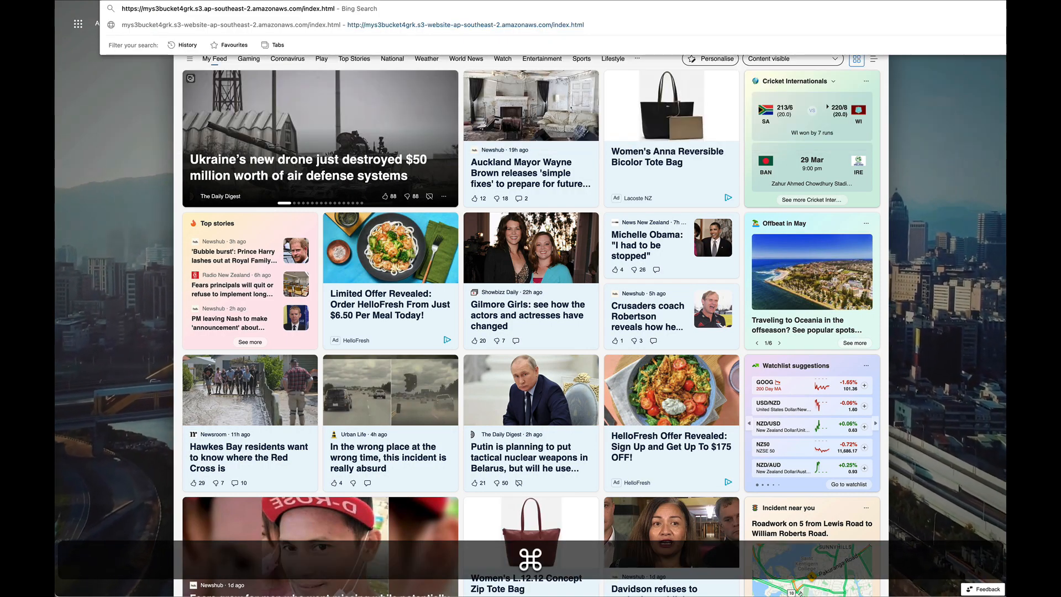
key("Return")
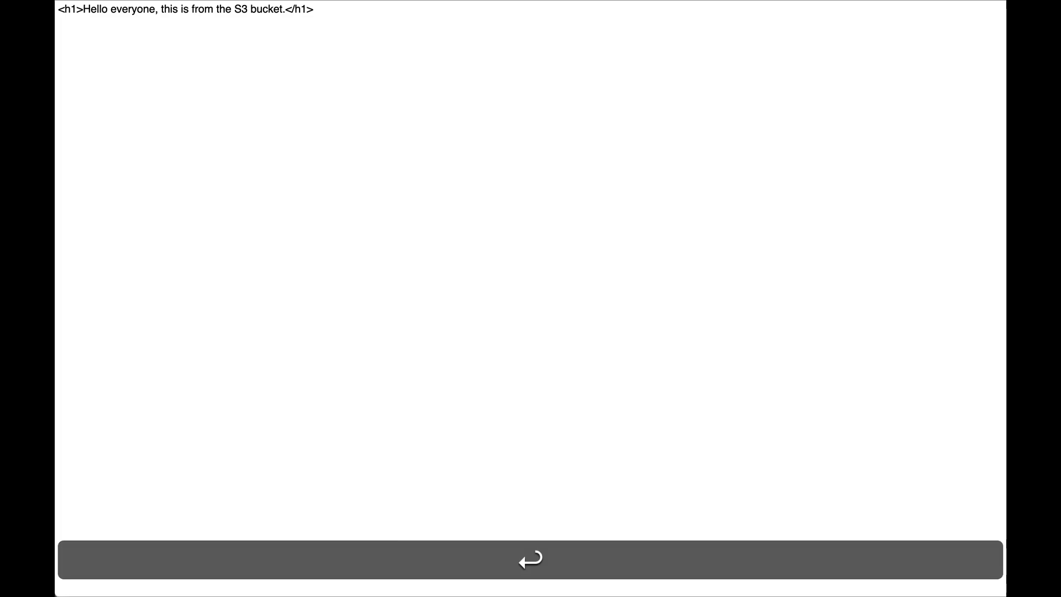
key("super+w")
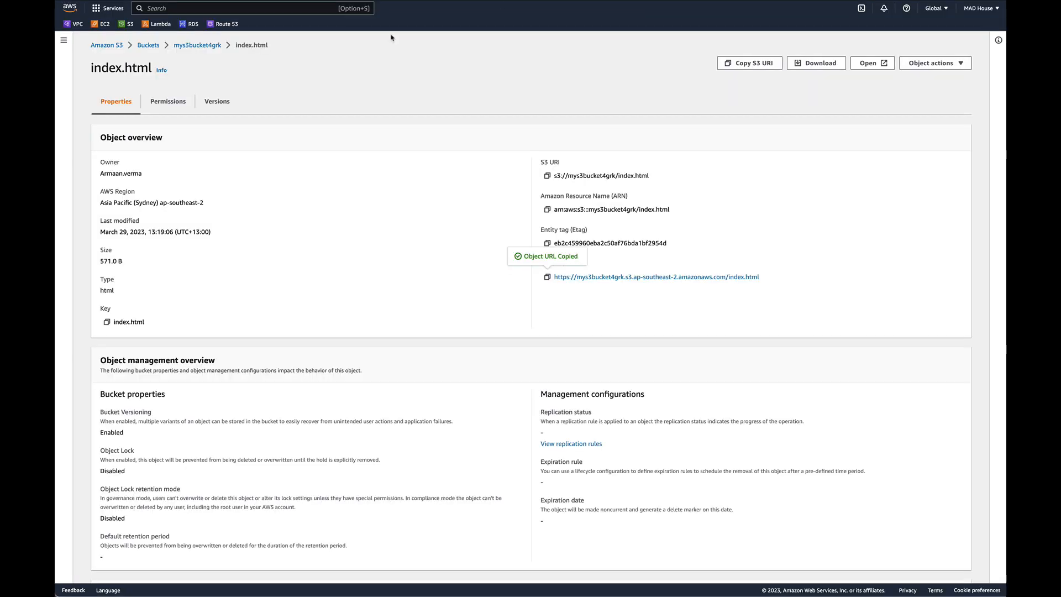
Step: Open the details of AVPic.png in mys3bucket4grk, test its object URL in a new browser tab, and return to the console
left_click(189, 46)
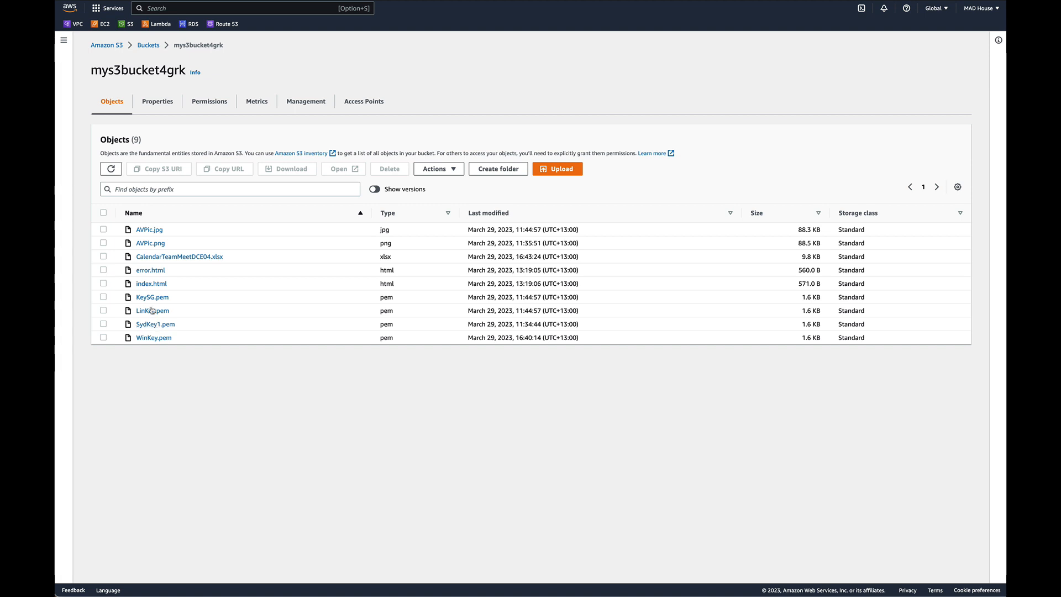
left_click(103, 244)
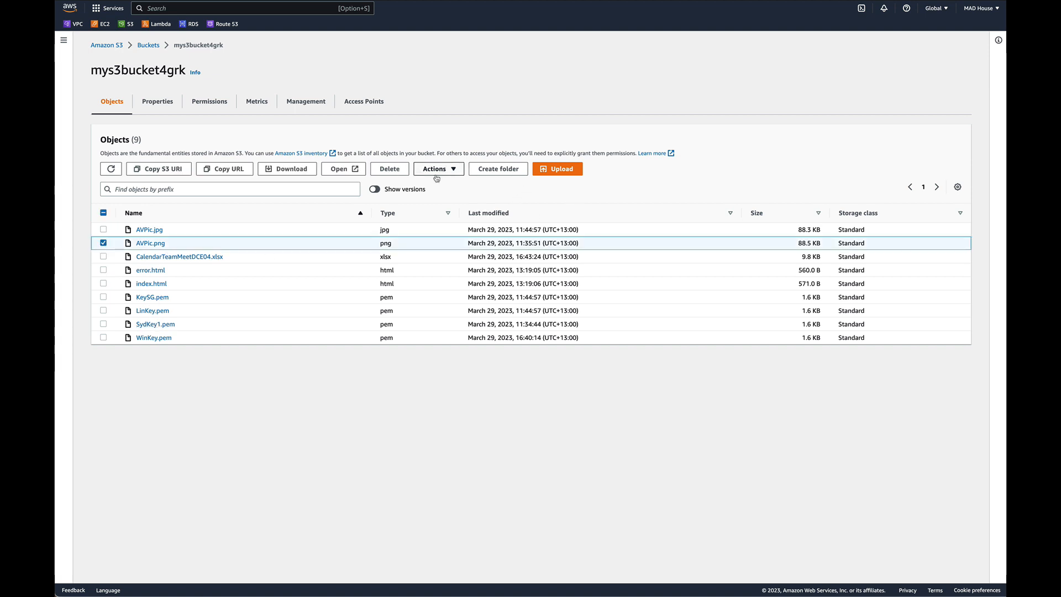
left_click(165, 244)
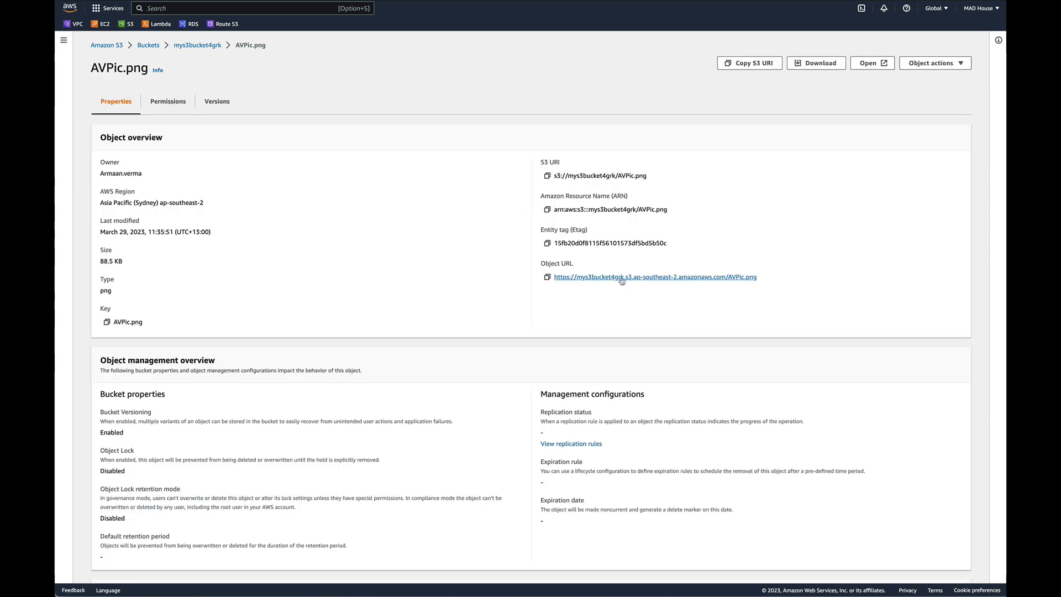
left_click(547, 276)
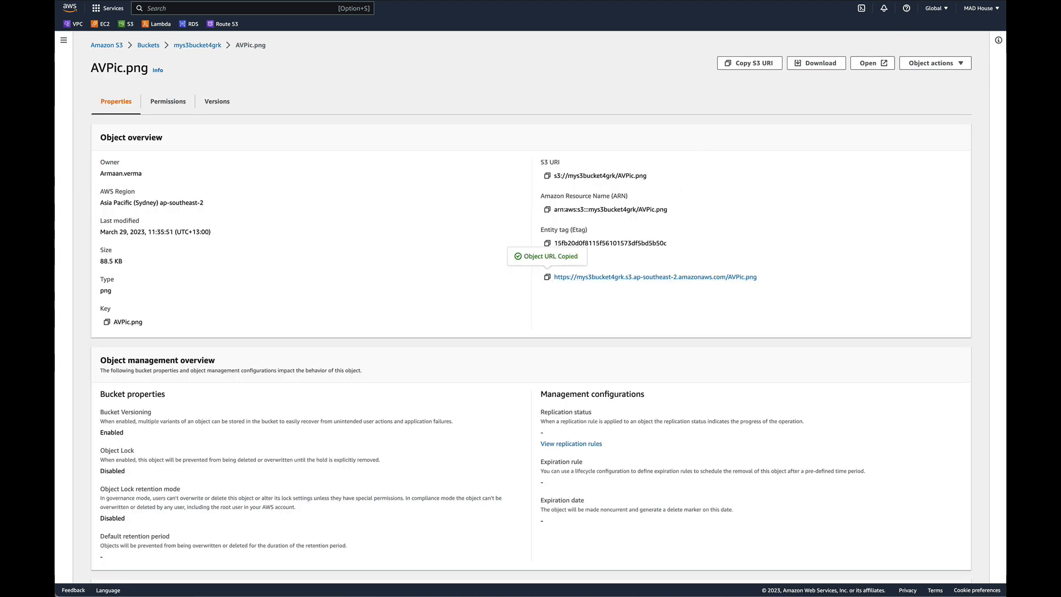
key("super+t")
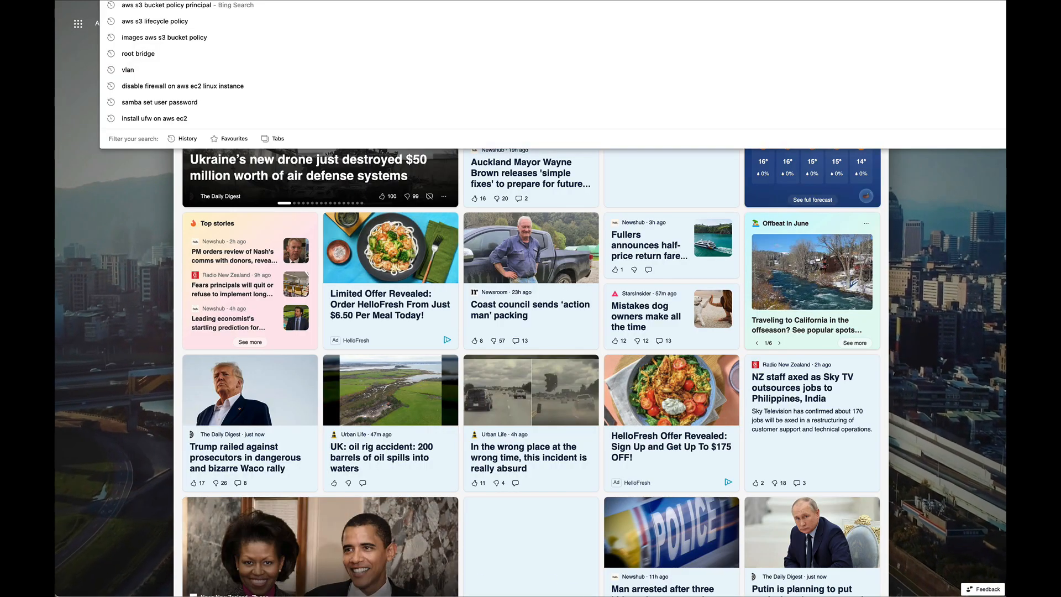
key("super+v")
key("super+Return")
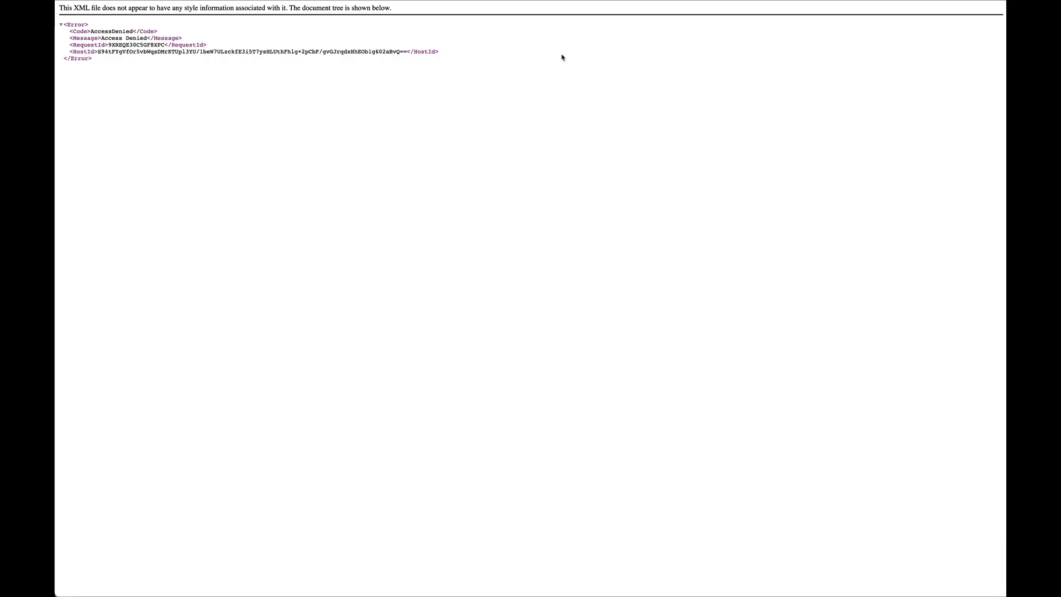
left_click(265, 1)
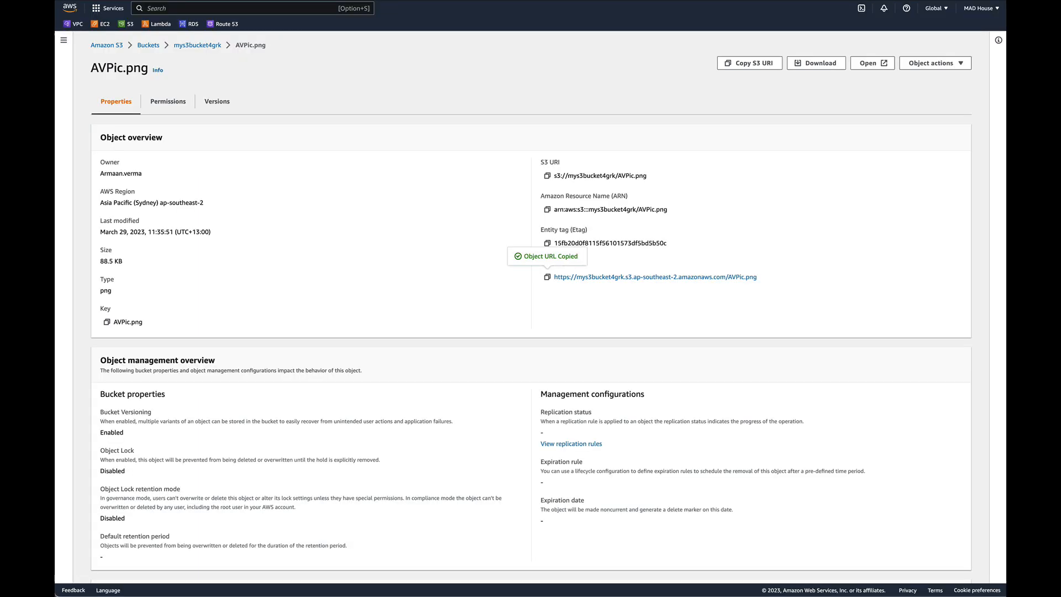
Step: Grant Everyone (public access) Read on the AVPic.png object in its ACL, acknowledge the effects and save, and reload its object URL
left_click(167, 103)
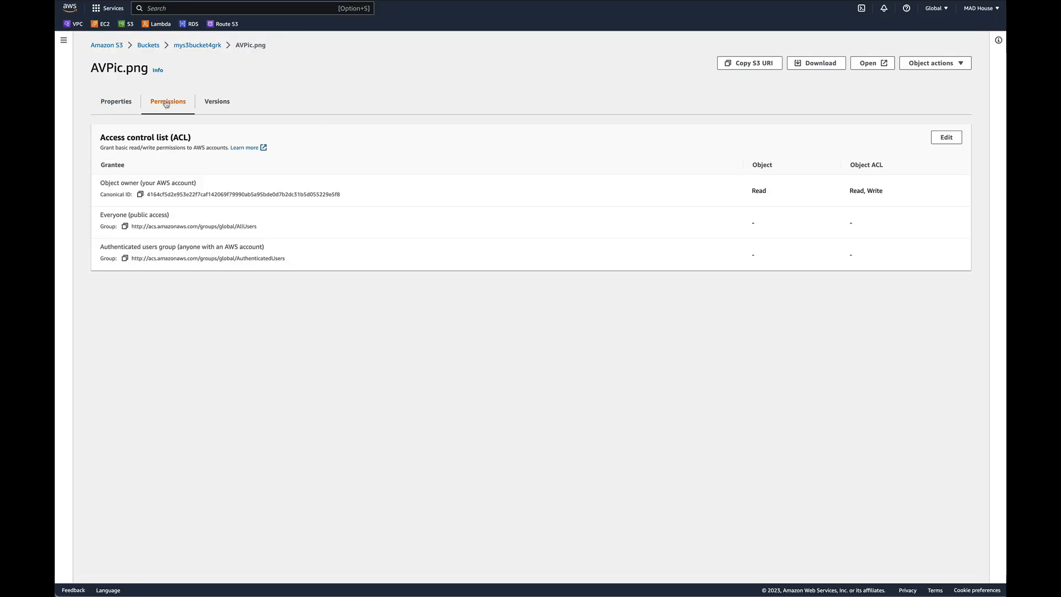
left_click(947, 138)
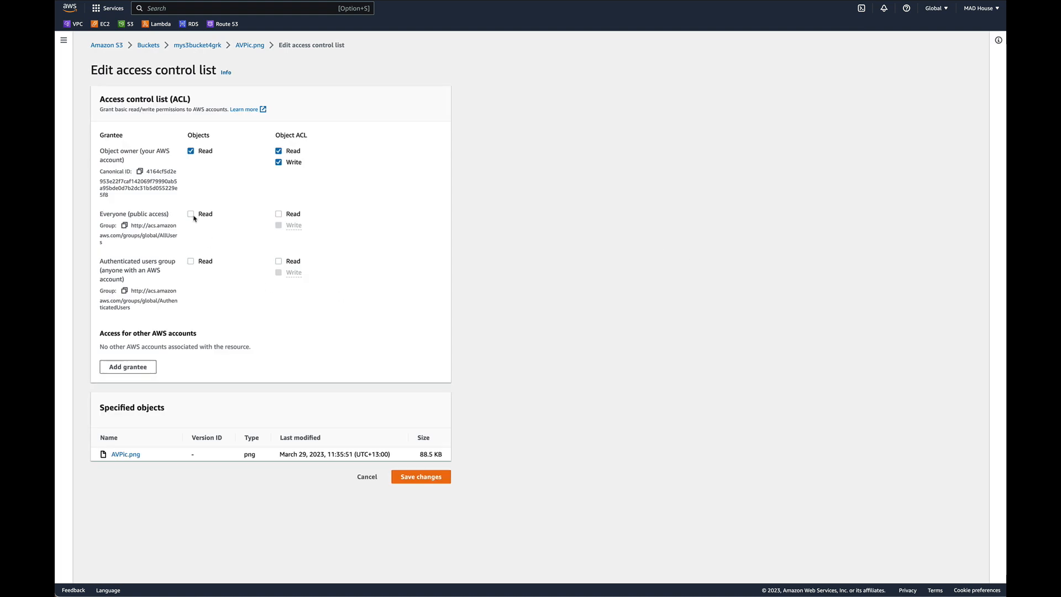
left_click(191, 215)
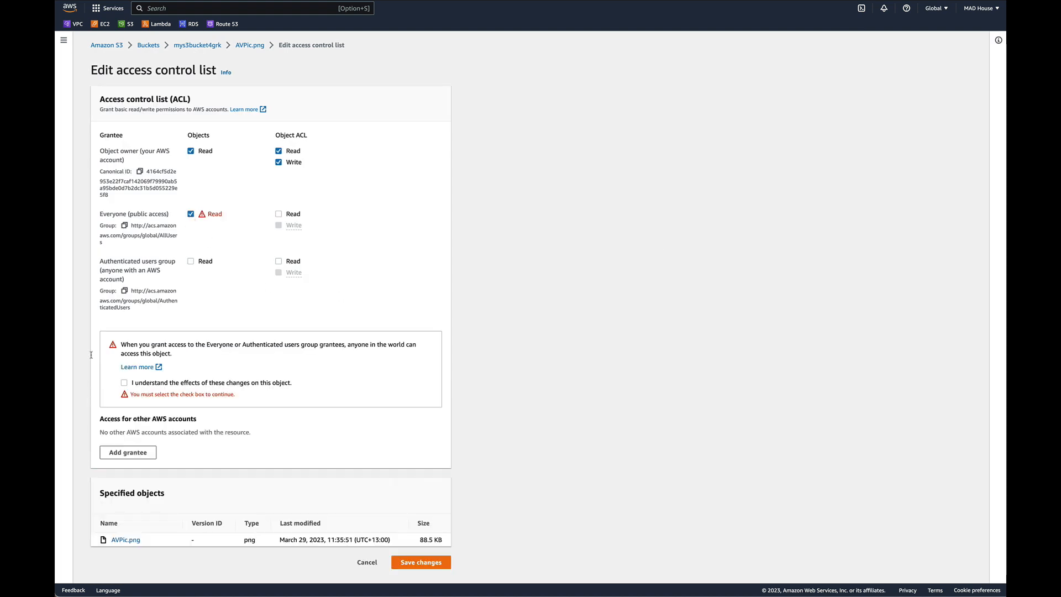
left_click(124, 382)
left_click(420, 550)
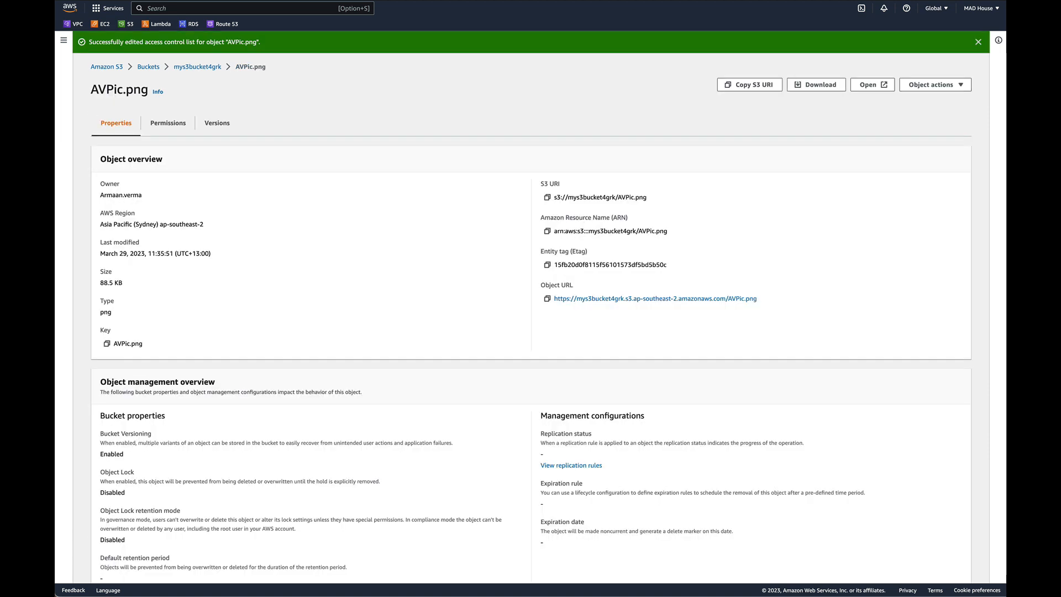
left_click(697, 1)
key("super+r")
Step: Return to the bucket list, open mys3bucket4grk, and open the details of LinKey.pem
left_click(149, 67)
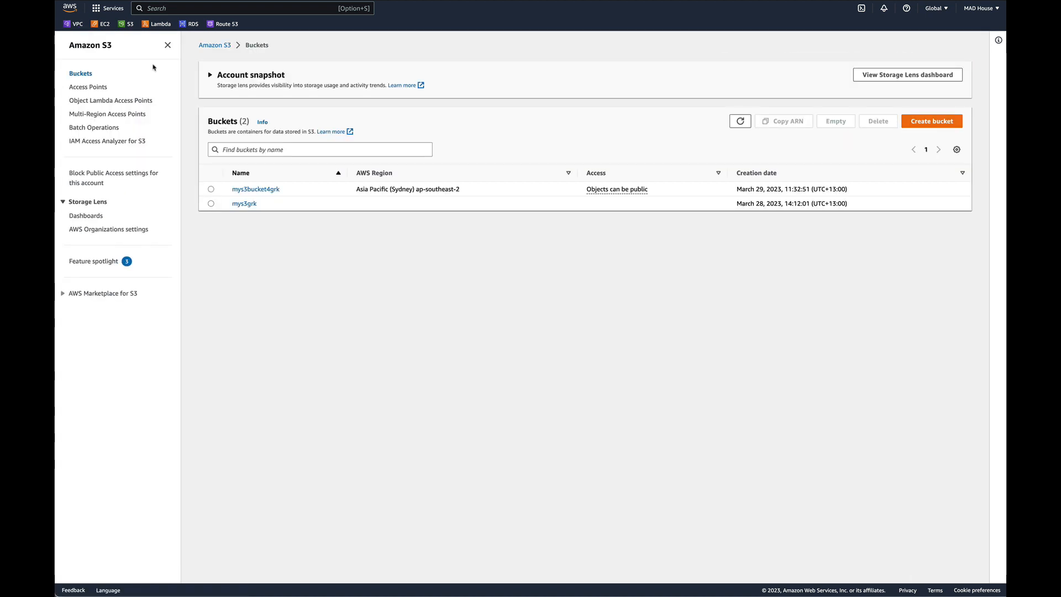
left_click(260, 189)
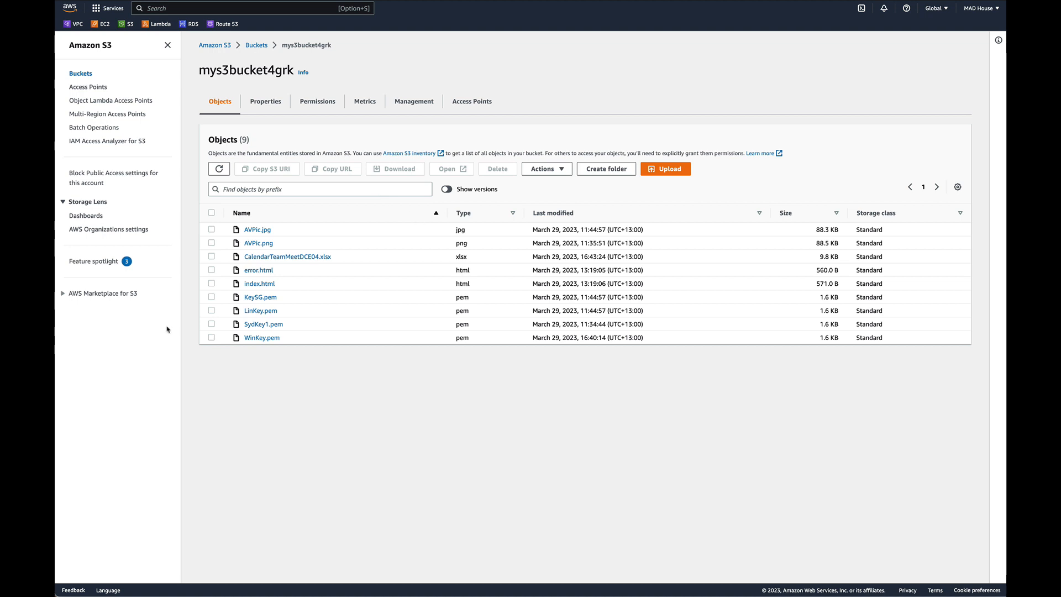
left_click(211, 311)
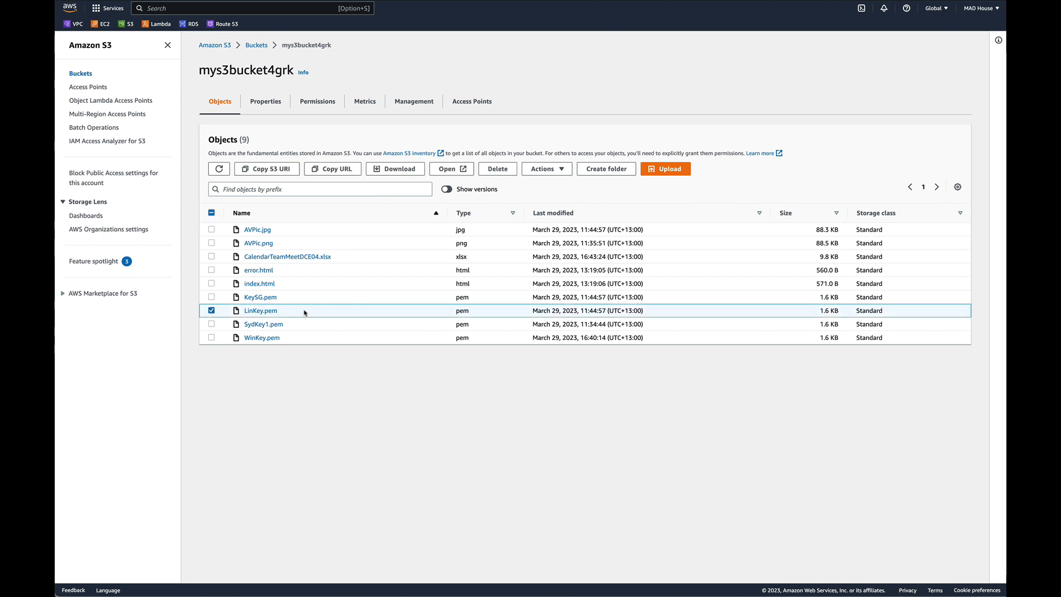
left_click(259, 310)
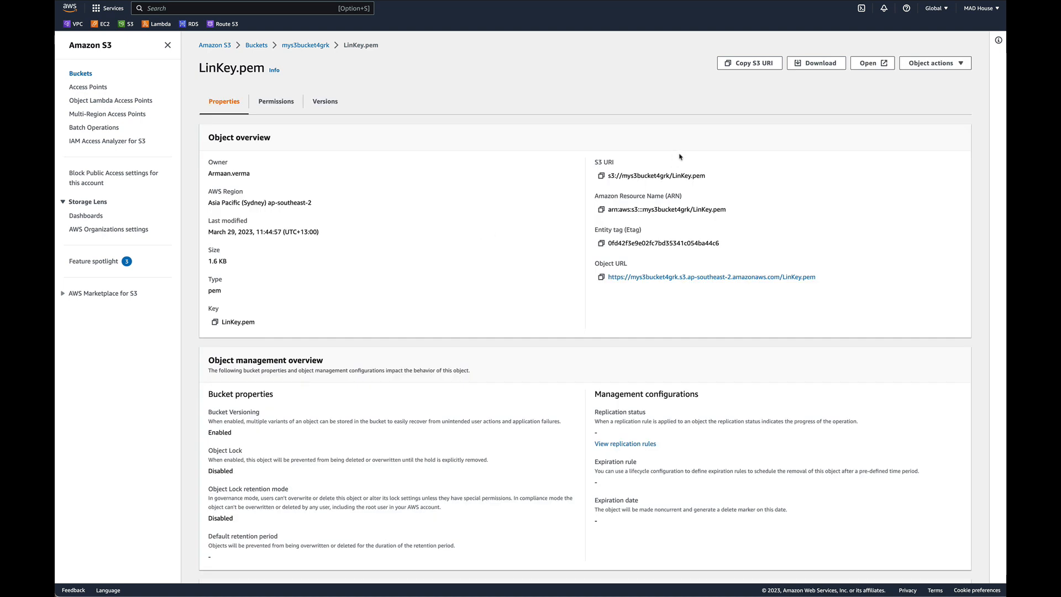
Step: Create a presigned URL for sharing LinKey.pem that expires after 1 minute, and copy the URL
left_click(939, 64)
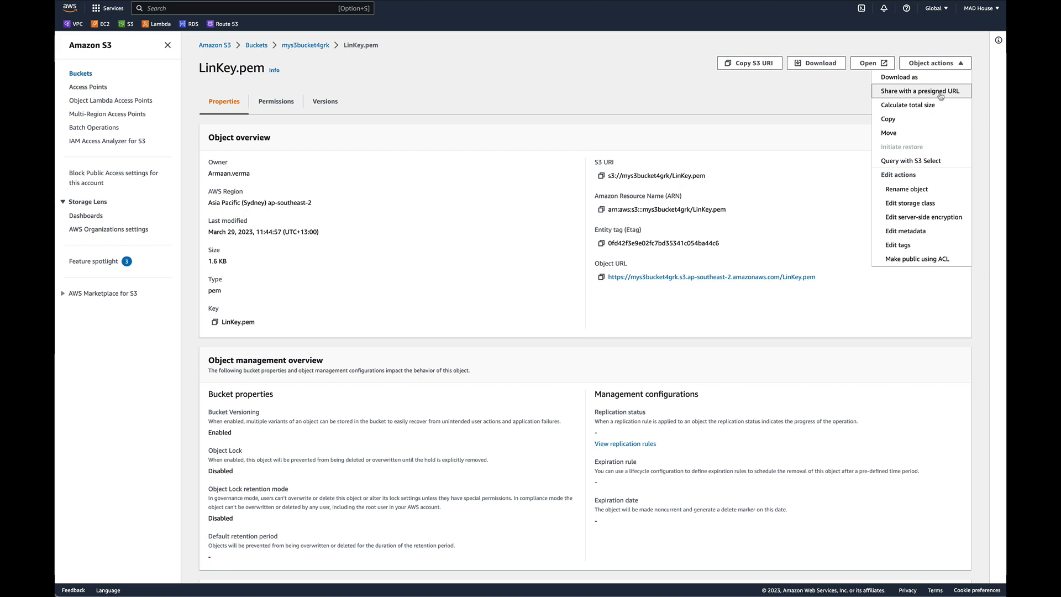
left_click(940, 92)
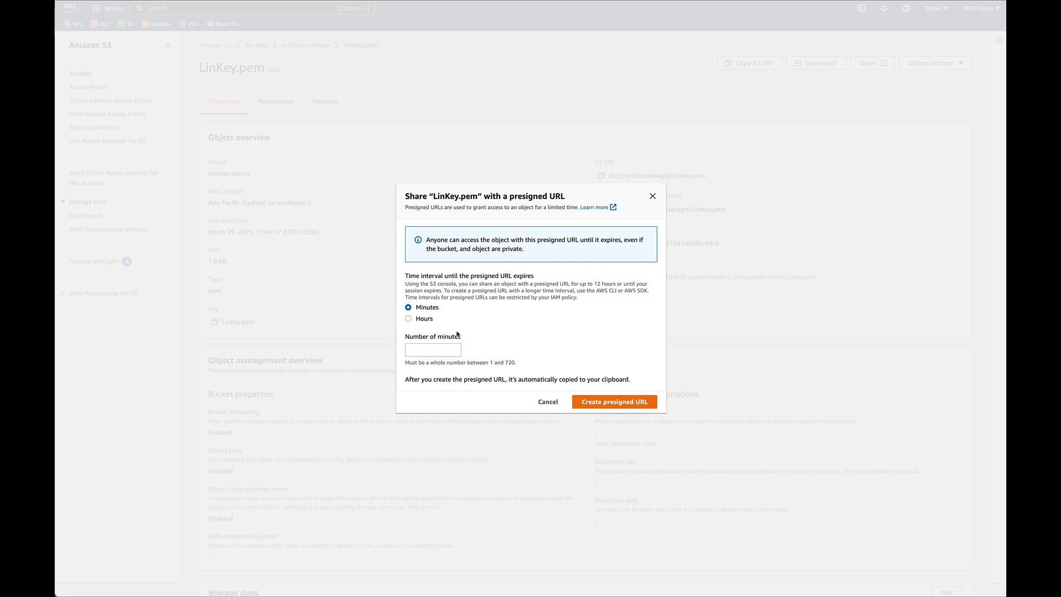
left_click(437, 354)
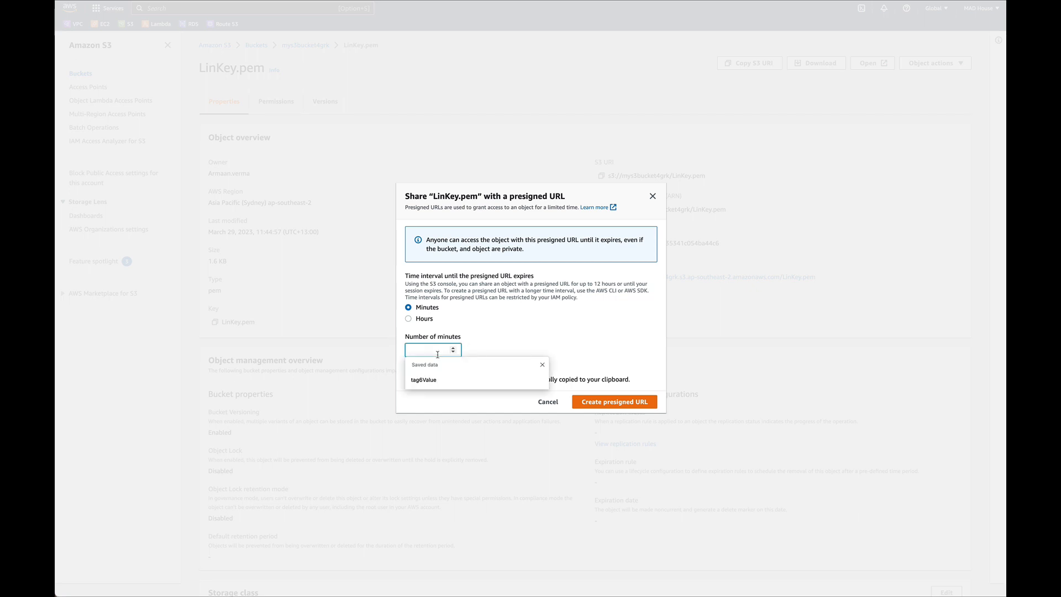
type("1")
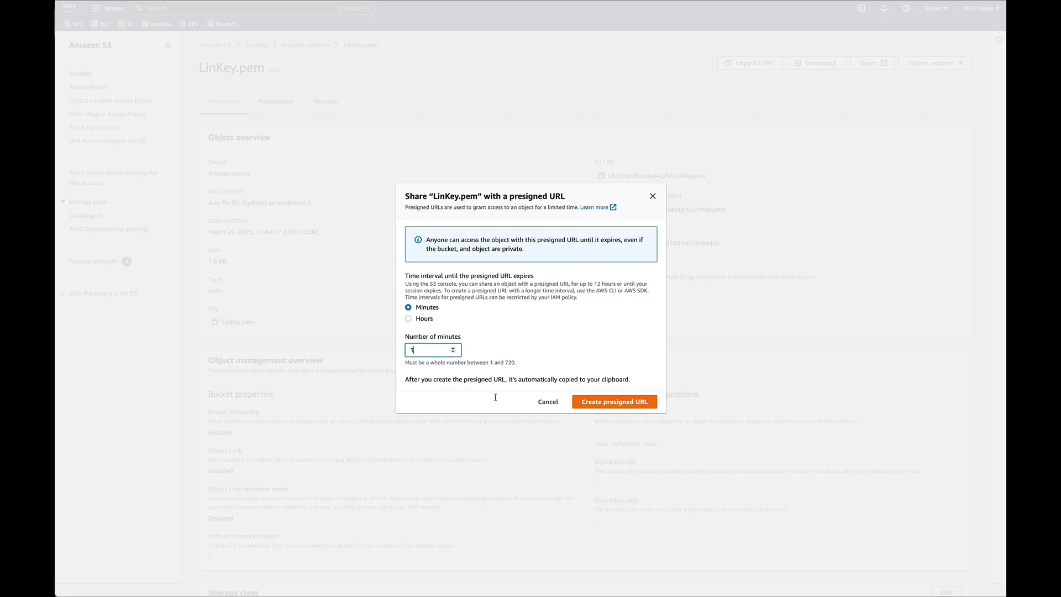
left_click(618, 402)
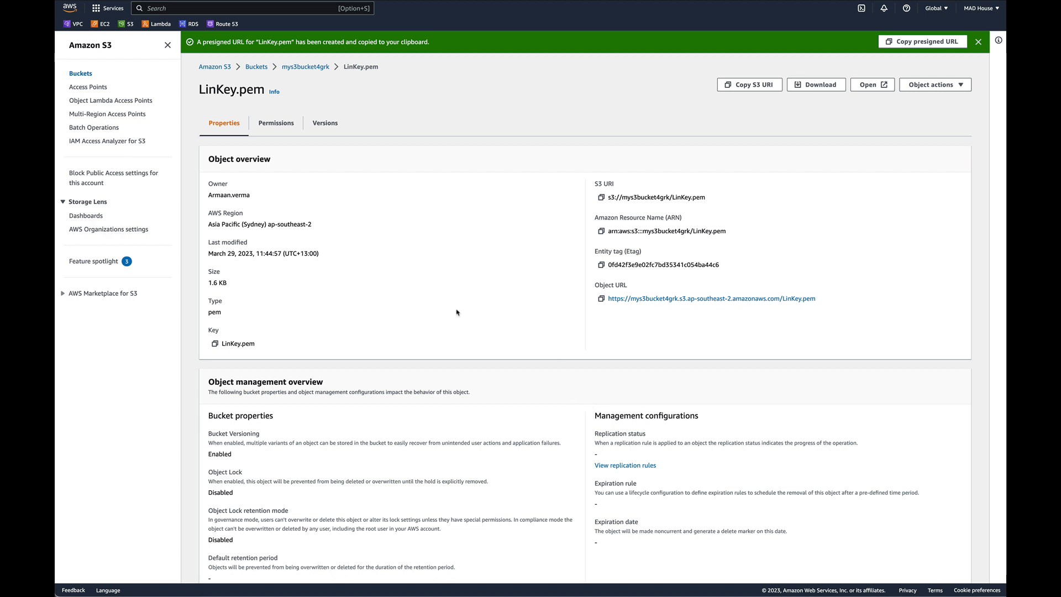
left_click(900, 44)
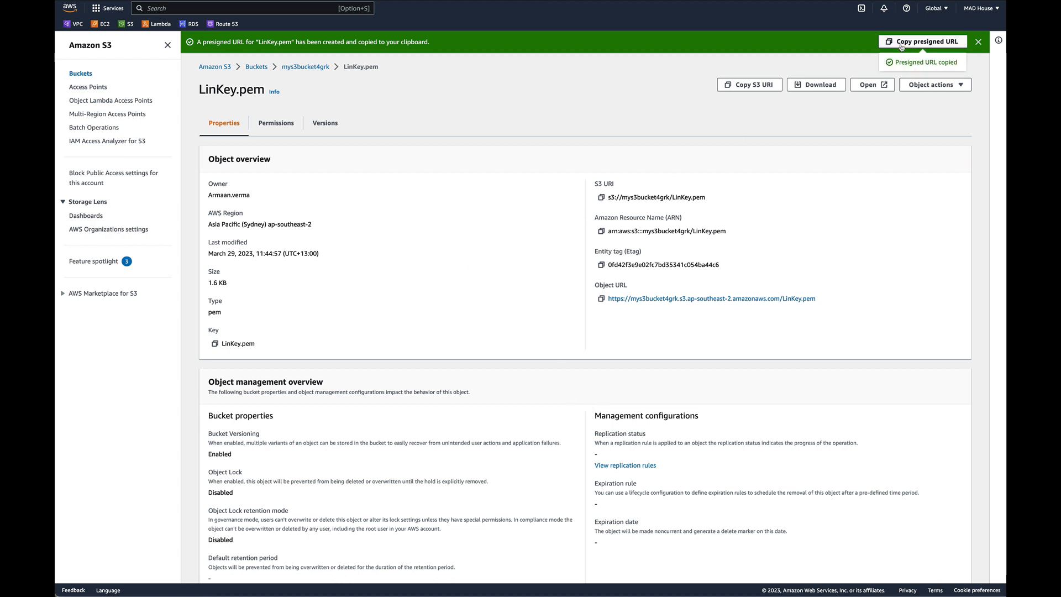
Step: Load the copied presigned URL for LinKey.pem, including its security token, in a new browser tab
key("super+t")
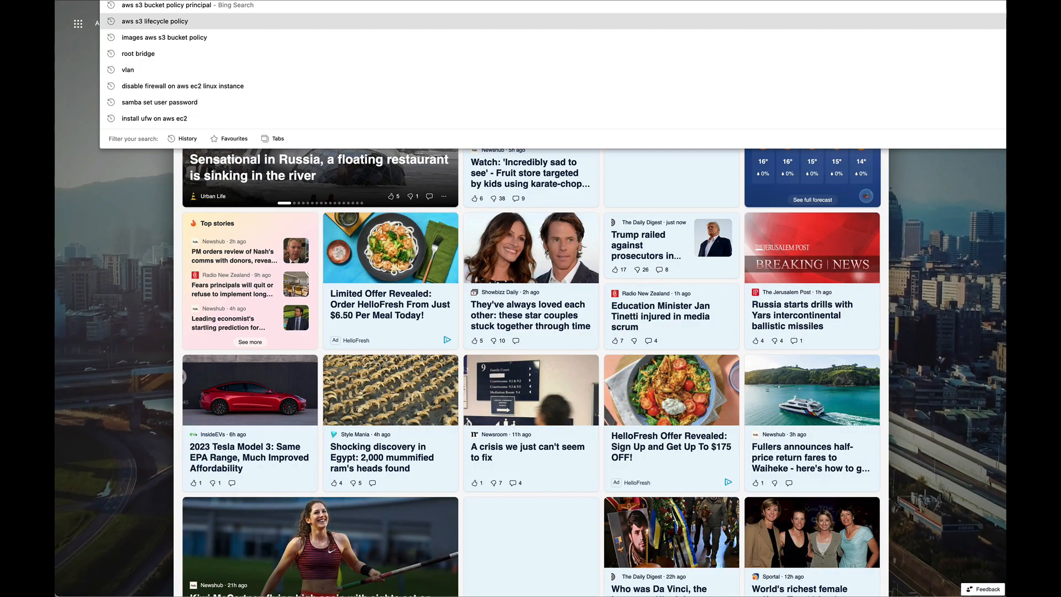
right_click(662, 1)
left_click(686, 64)
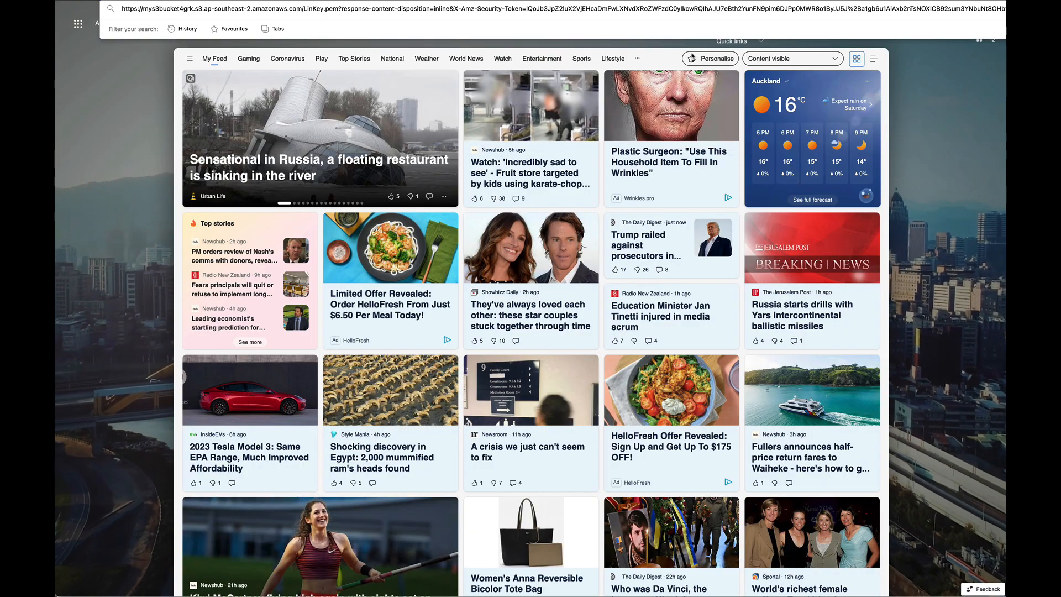
key("Return")
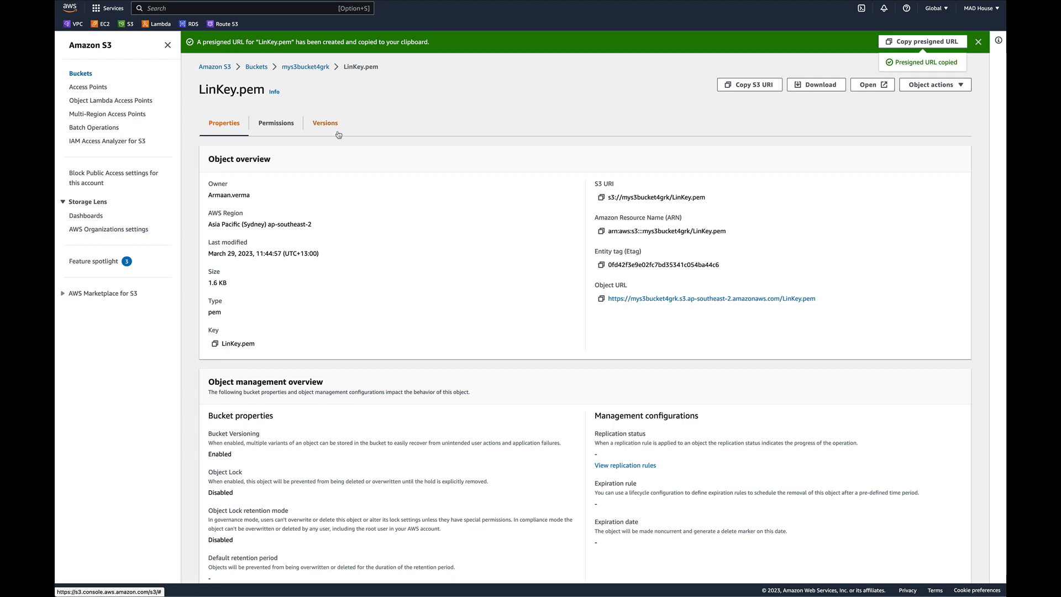
Step: Return to the bucket list, open mys3bucket4grk, and review its properties from default encryption and server access logging to static website hosting
left_click(251, 72)
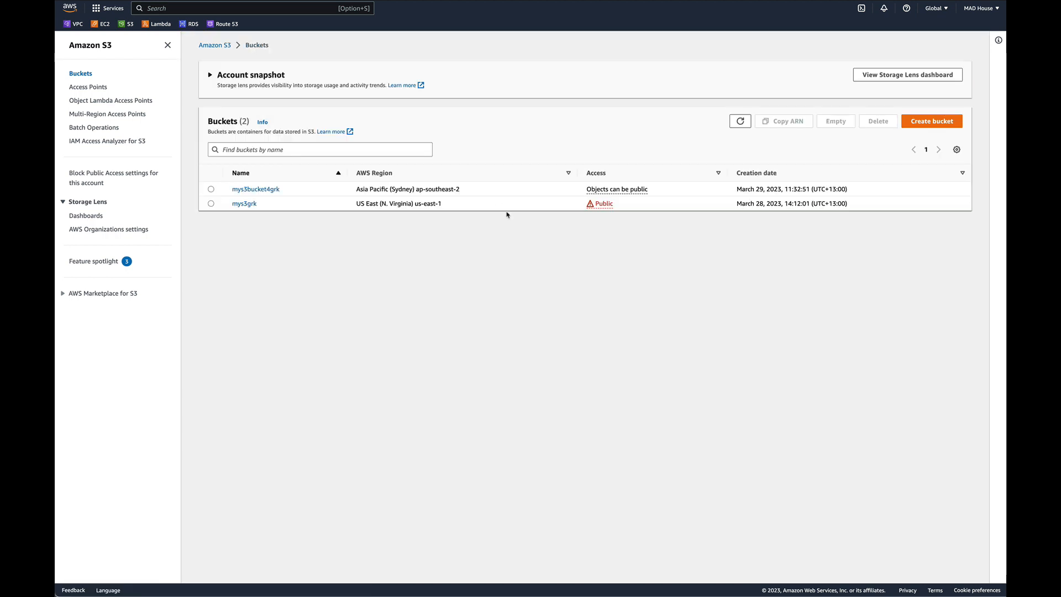
left_click(265, 190)
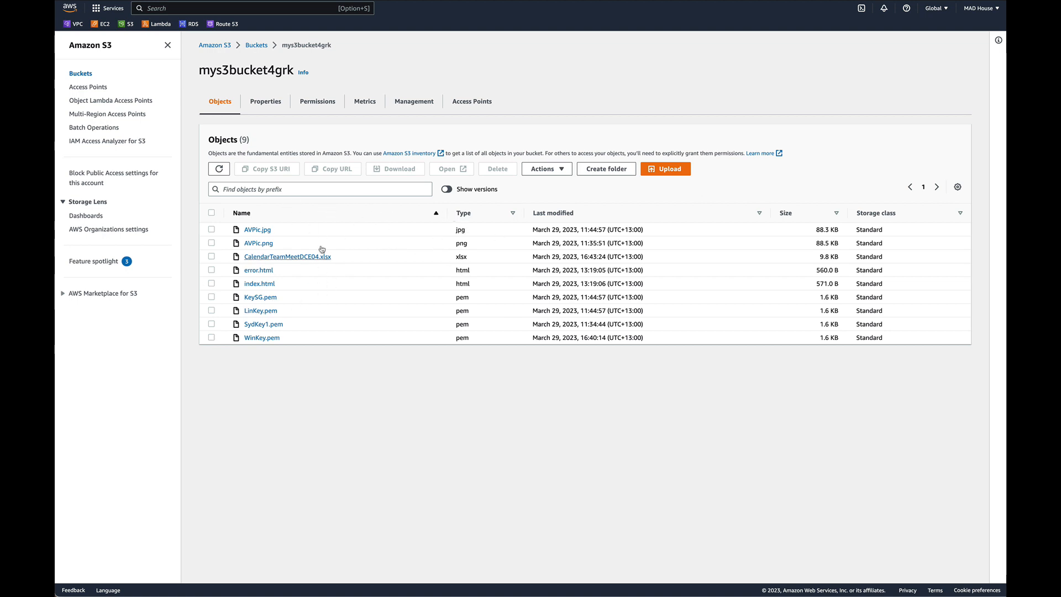
left_click(266, 101)
scroll(422, 250, "down", 7)
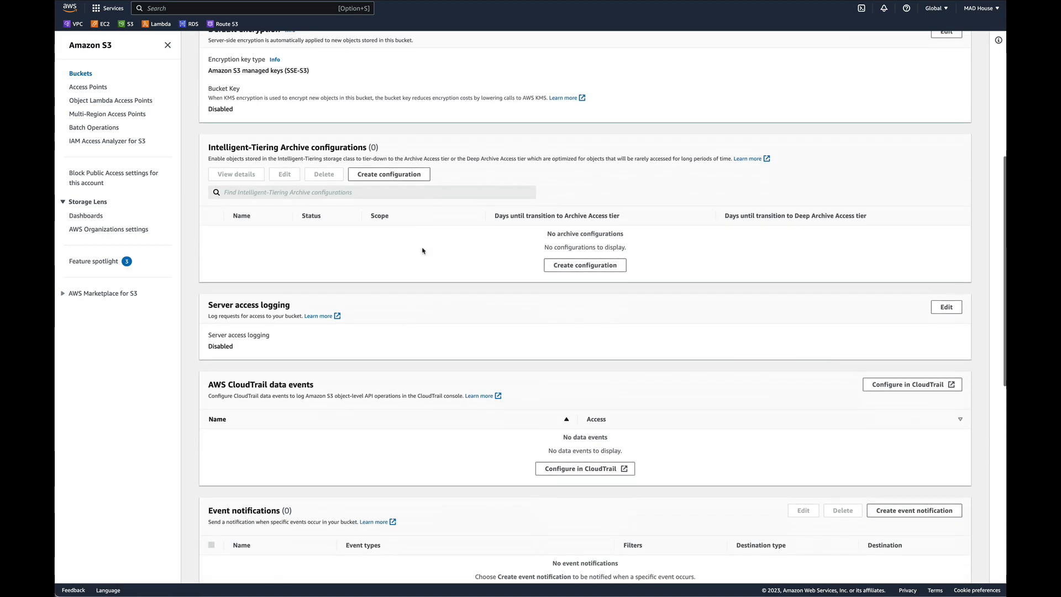
scroll(423, 250, "up", 4)
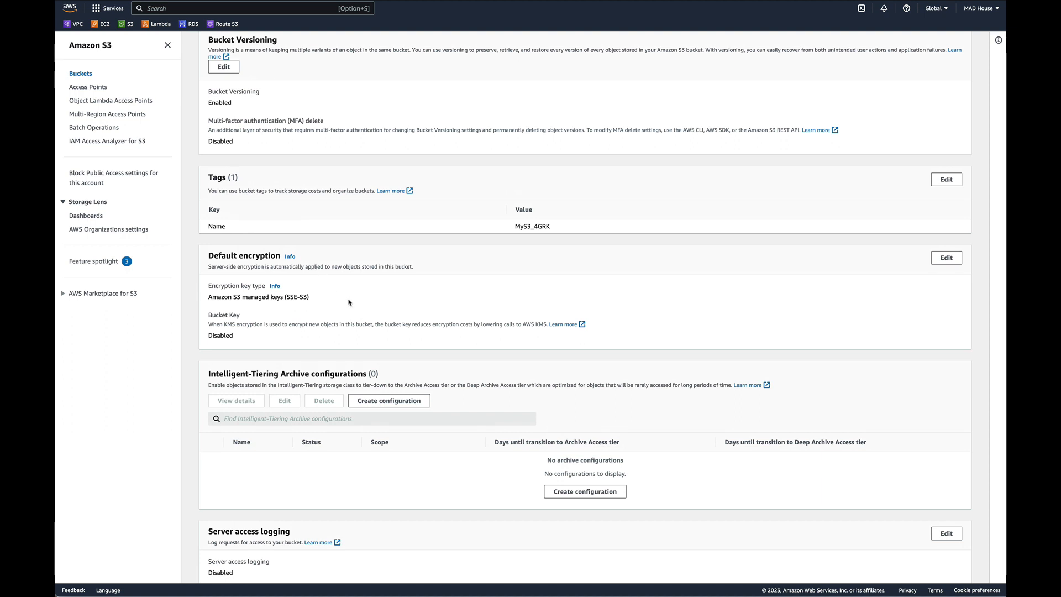
scroll(337, 290, "down", 1)
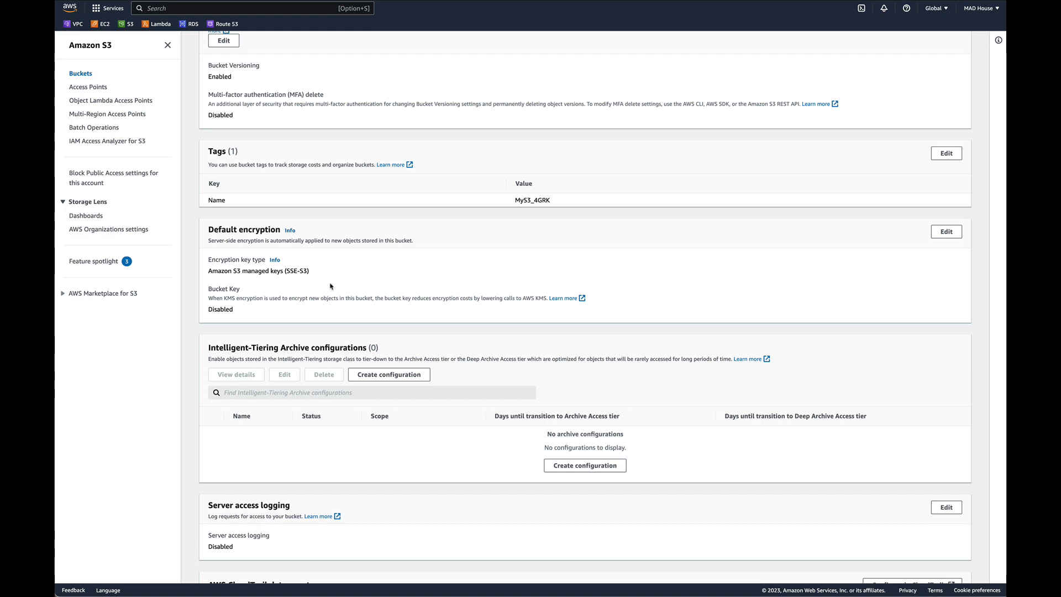
scroll(330, 286, "down", 6)
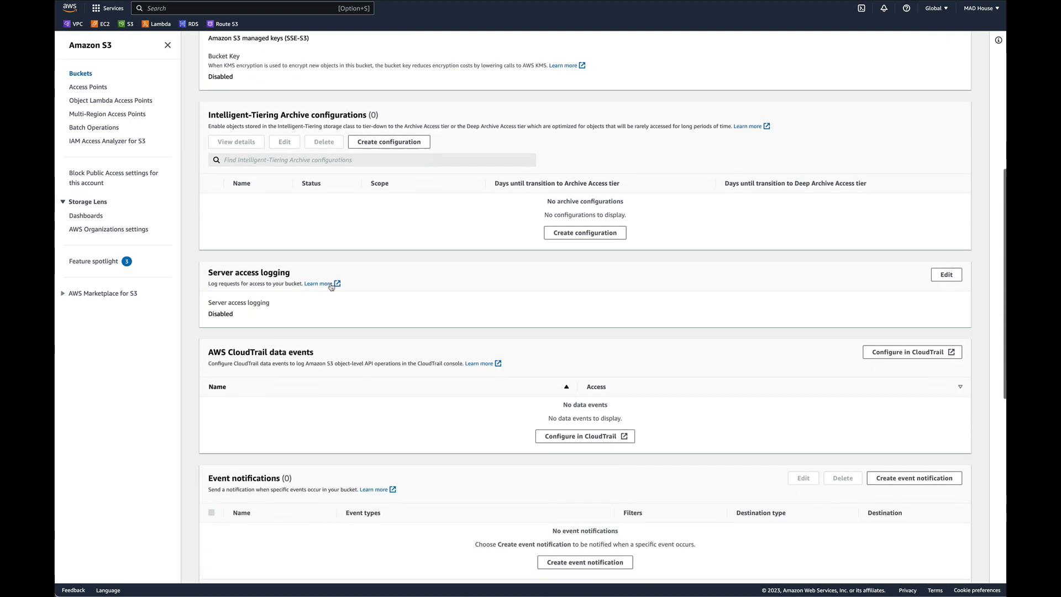
scroll(340, 290, "down", 1)
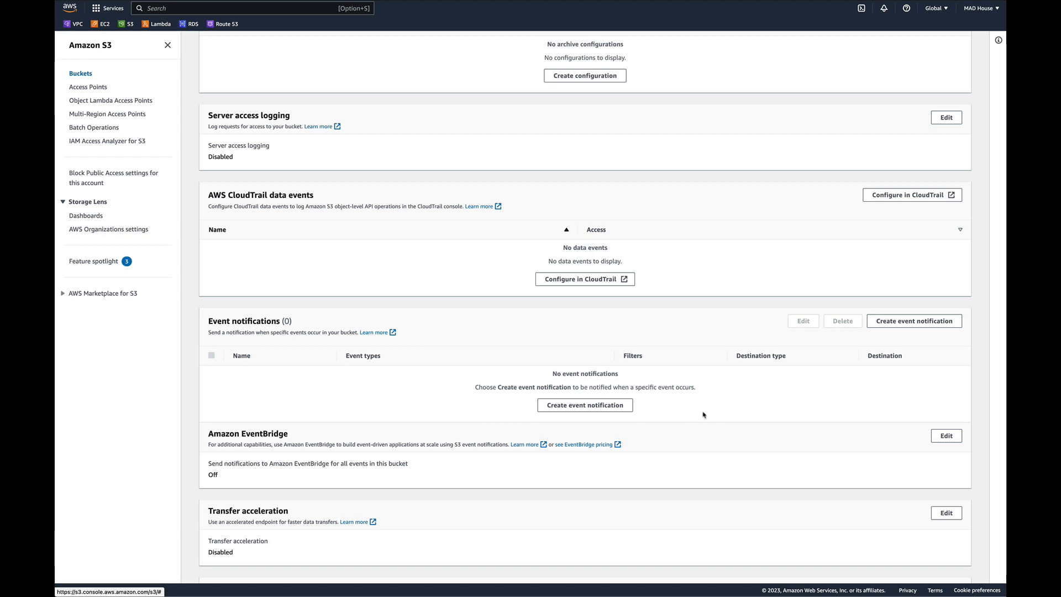
scroll(497, 403, "down", 3)
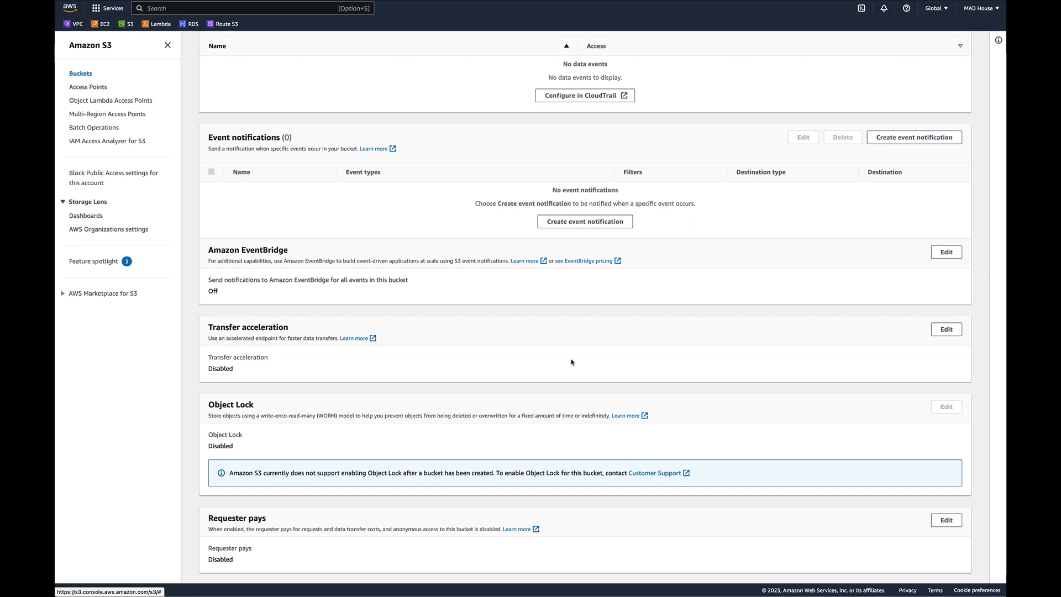
scroll(567, 363, "down", 3)
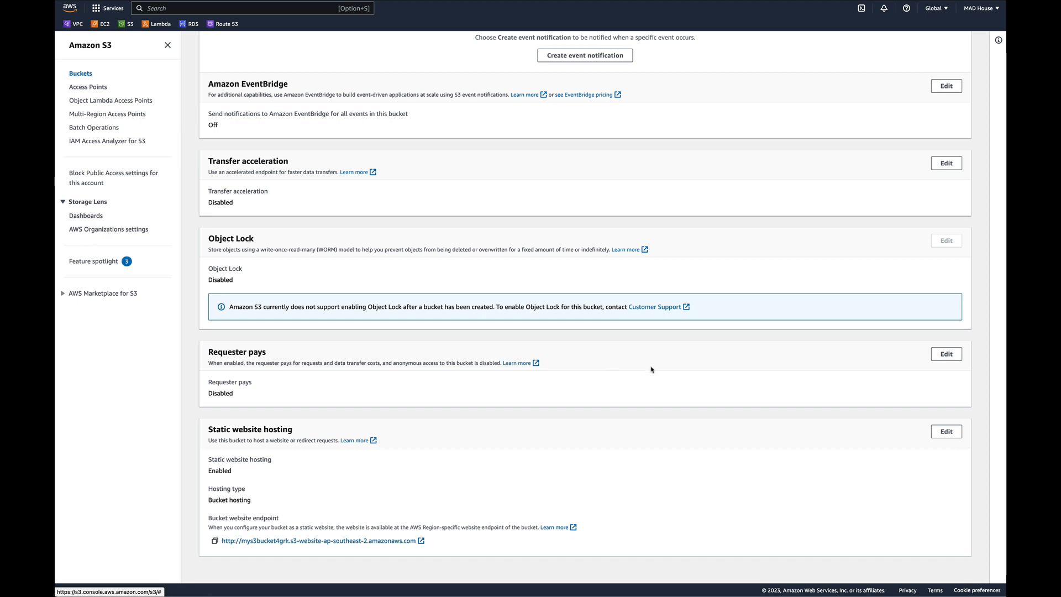
Step: Examine the Requester pays options of mys3bucket4grk and leave them without saving
left_click(950, 354)
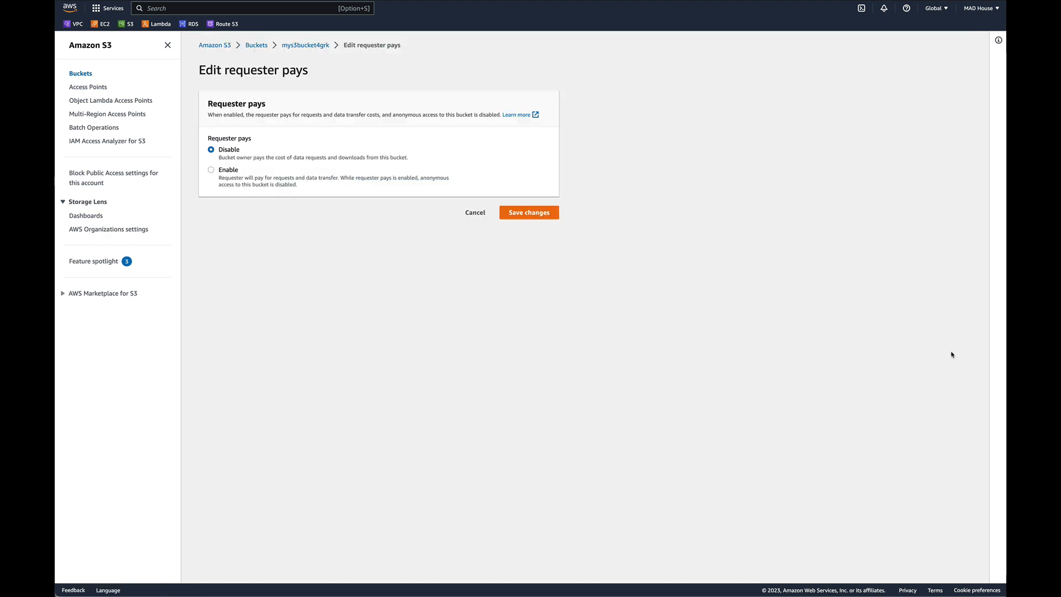
left_click(238, 179)
left_click(465, 215)
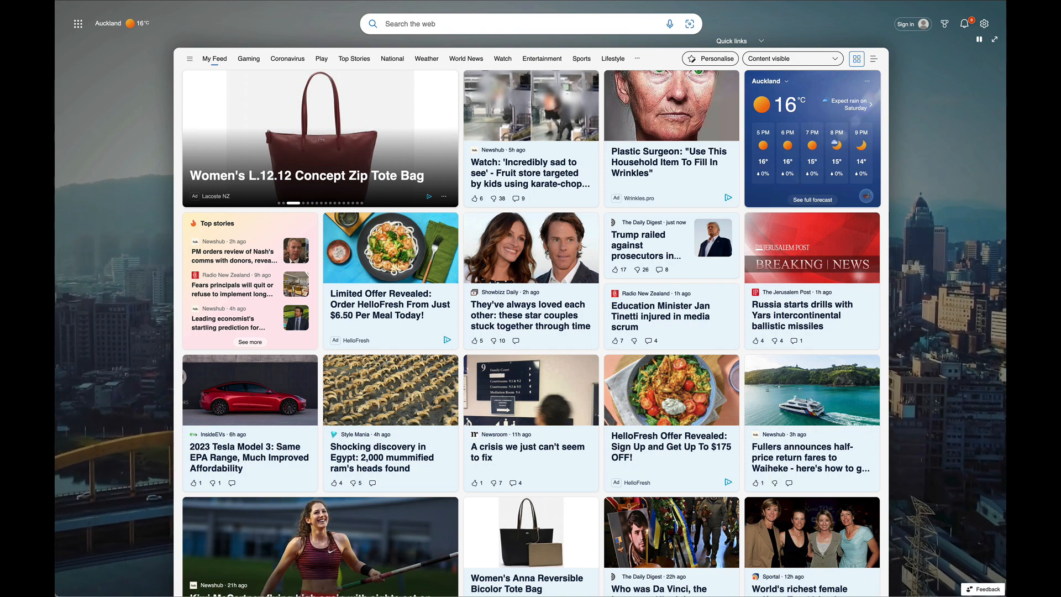
Step: Load the tokenized presigned URL for LinKey.pem again to test its one-minute expiry, and return to the bucket's properties
key("super+l")
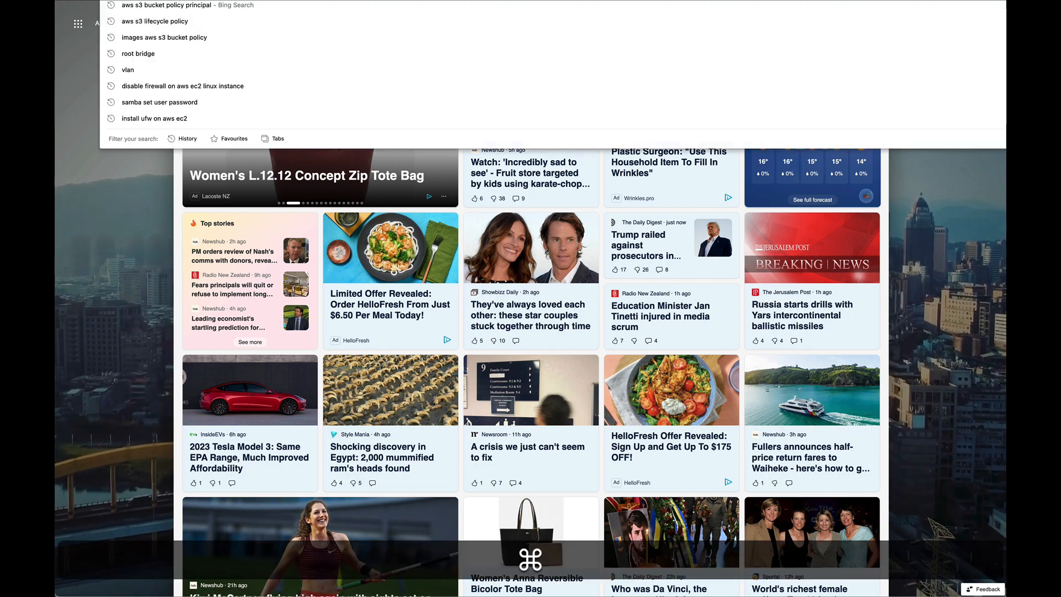
key("super+v")
key("Return")
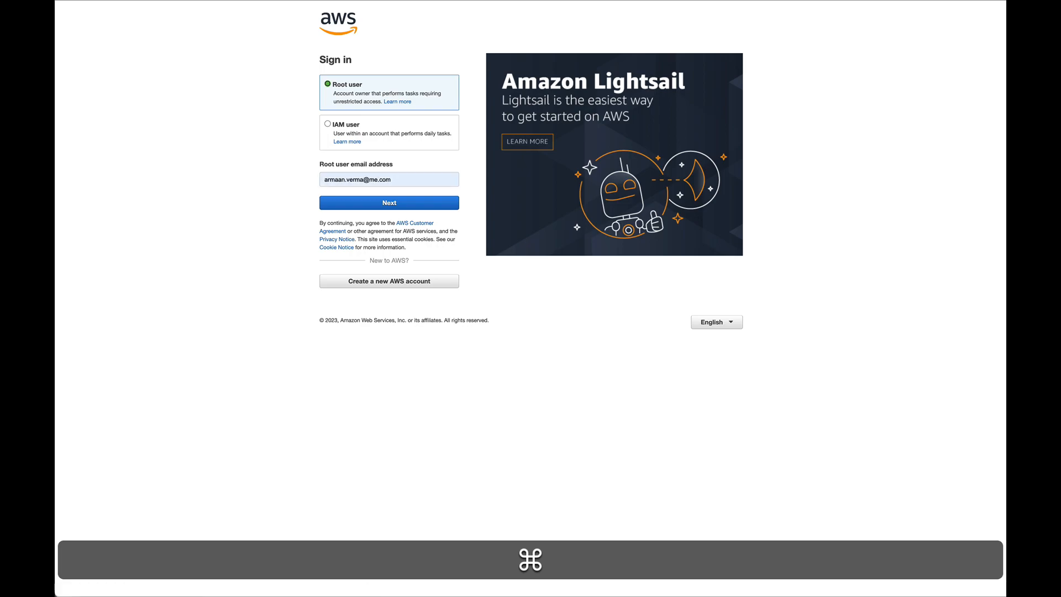
key("super+t")
left_click(387, 2)
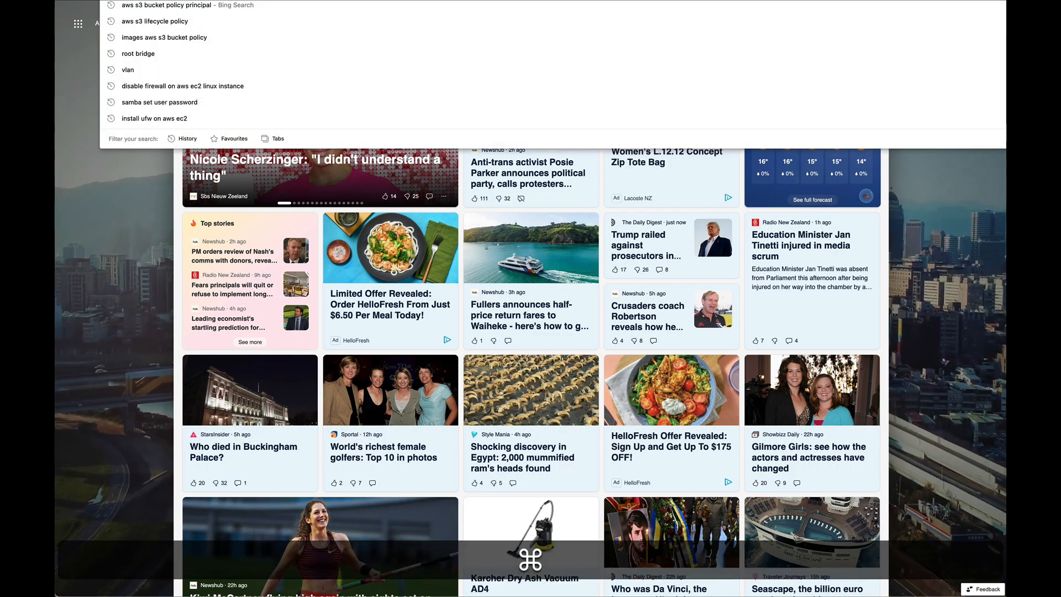
key("super+v")
key("Return")
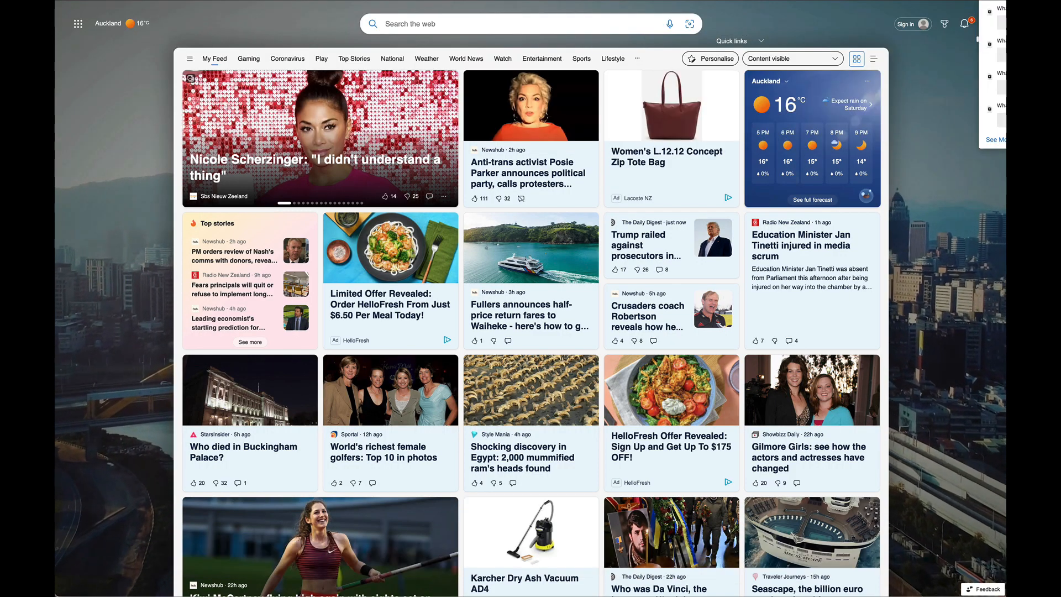
key("super+w")
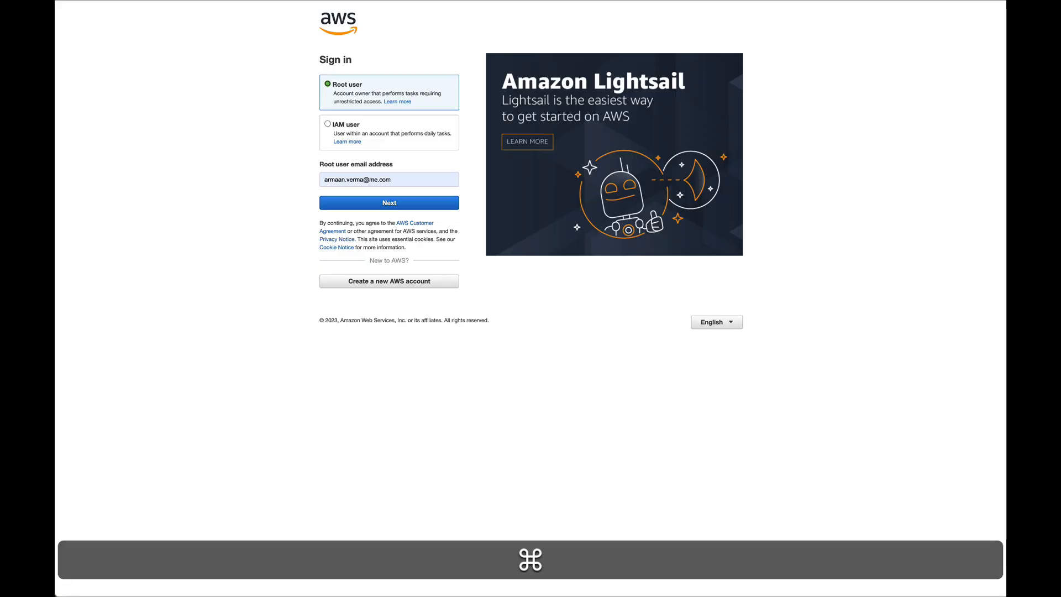
key("super+Tab")
key("Return")
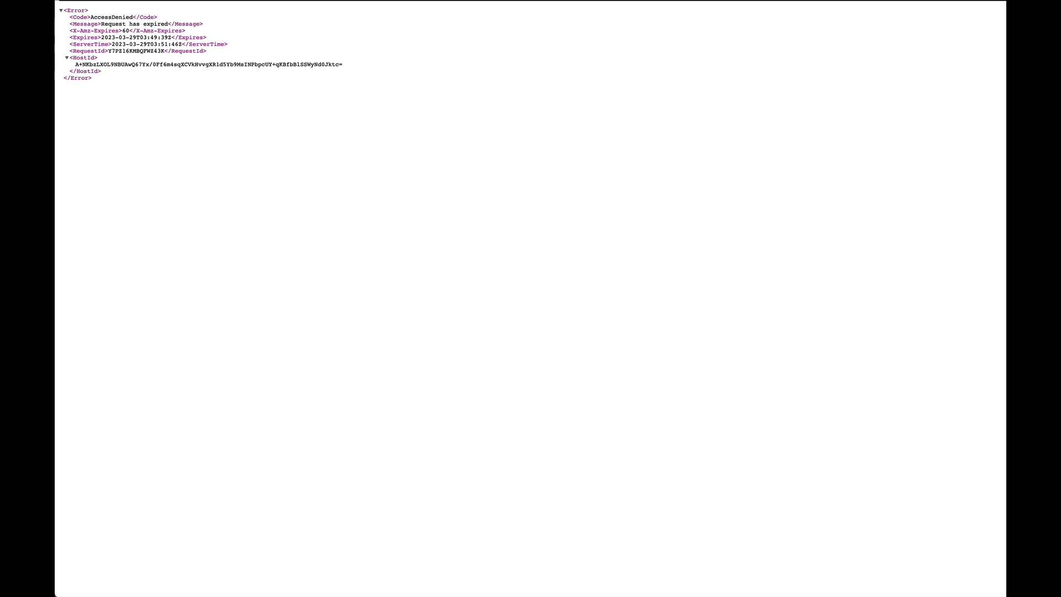
key("super+Tab")
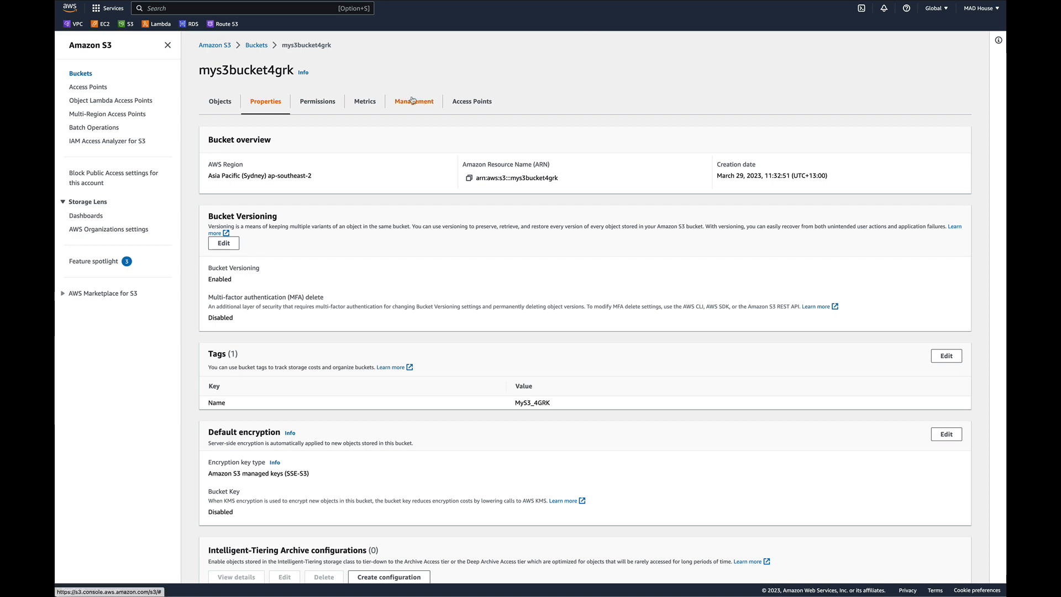
Step: Examine the property sections of mys3bucket4grk again, including server access logging, CloudTrail data events and event notifications
scroll(546, 142, "down", 15)
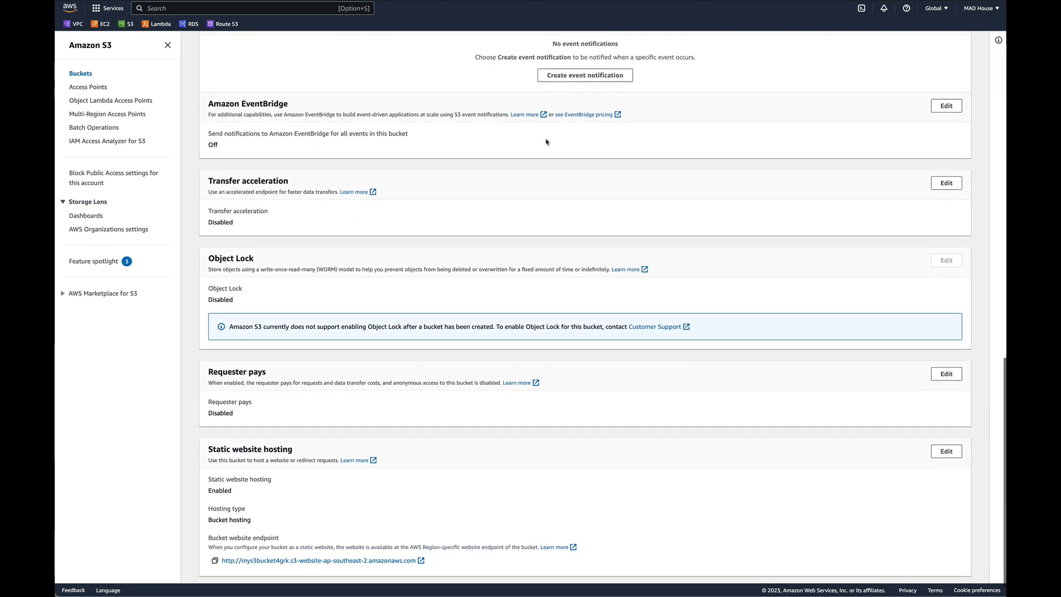
scroll(547, 142, "up", 1)
scroll(547, 142, "up", 4)
scroll(547, 142, "up", 5)
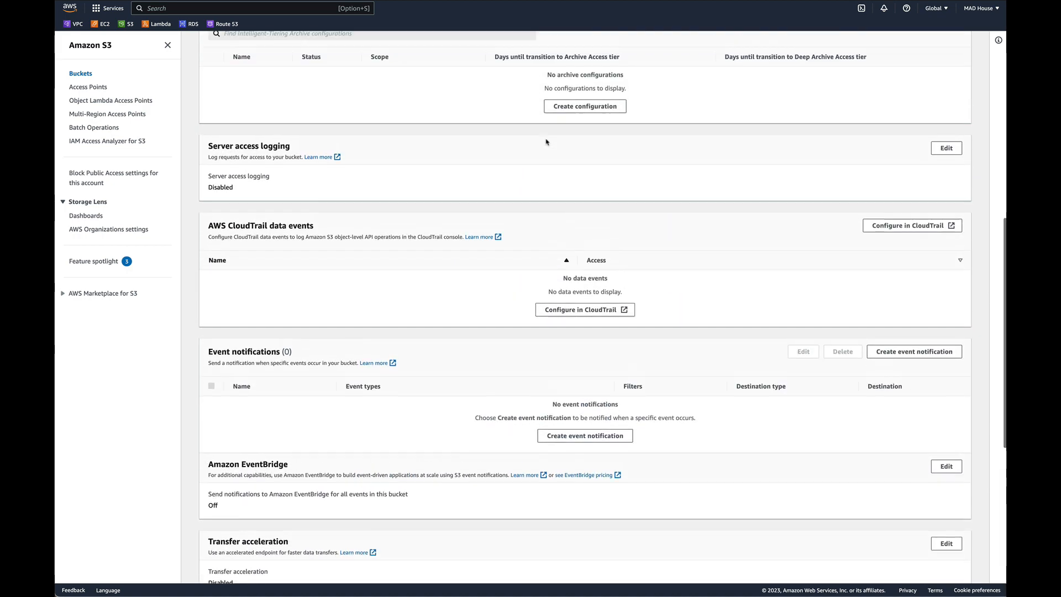
scroll(546, 142, "up", 1)
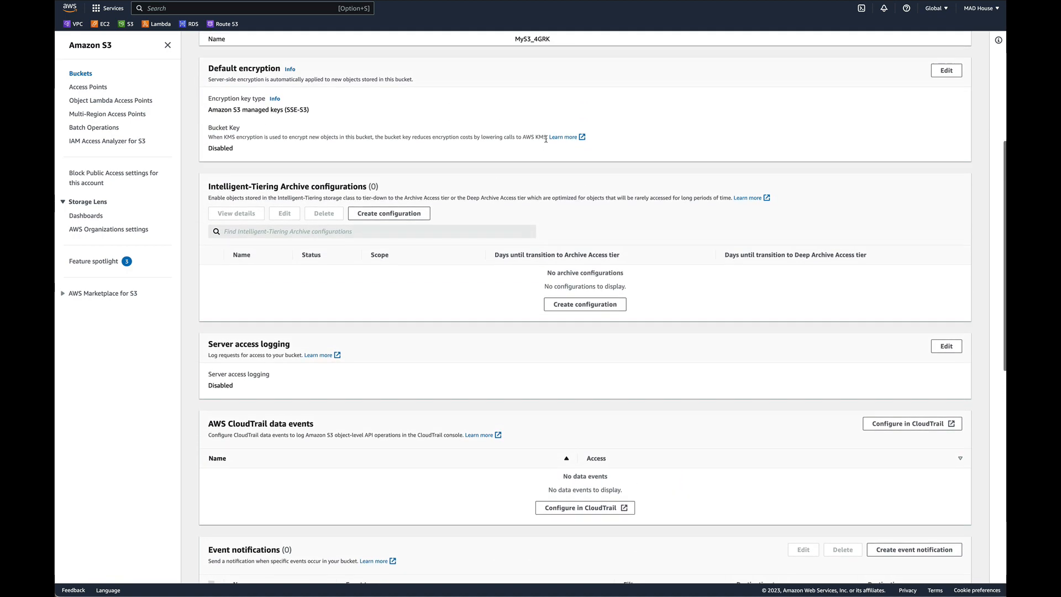
scroll(546, 142, "down", 10)
scroll(547, 142, "up", 3)
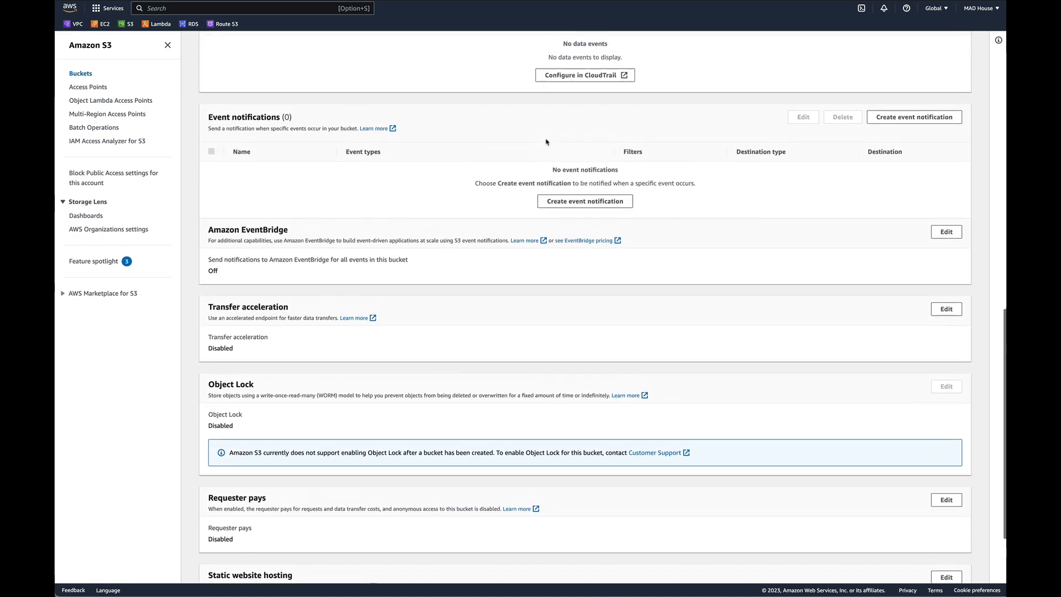
scroll(547, 142, "up", 2)
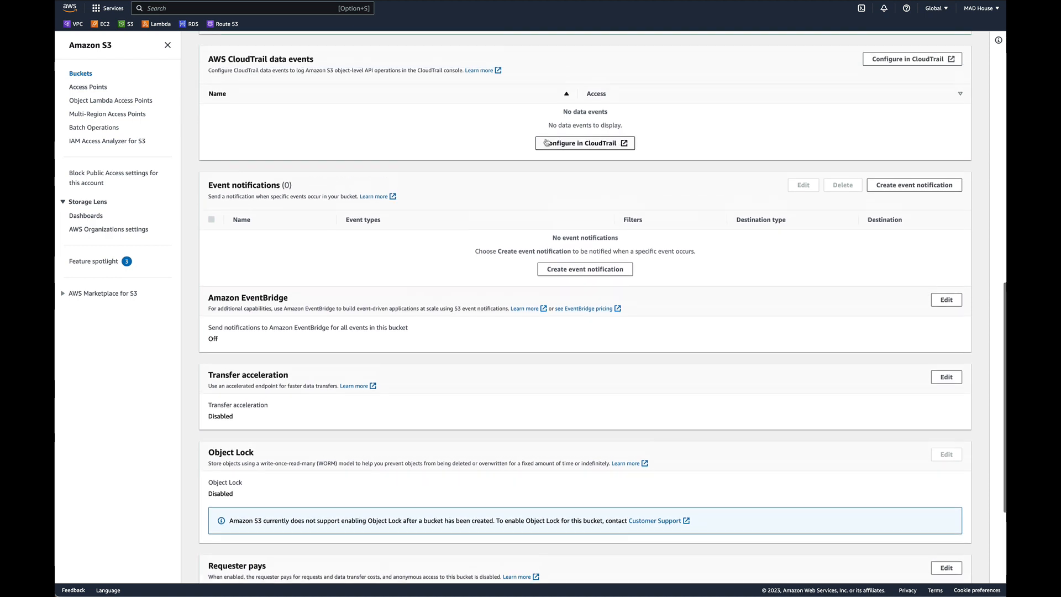
scroll(546, 142, "up", 1)
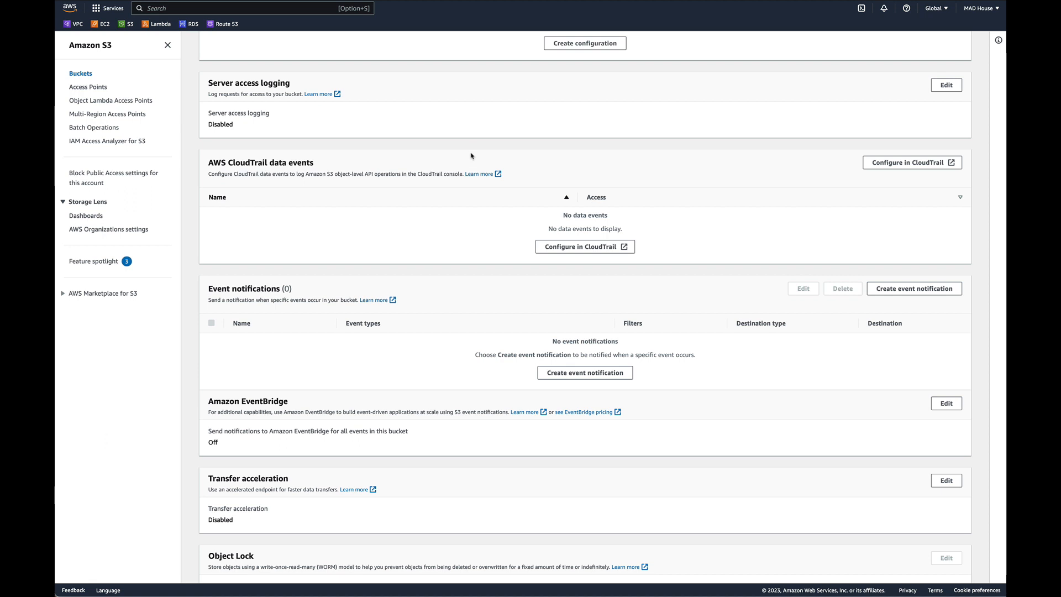
scroll(472, 156, "up", 2)
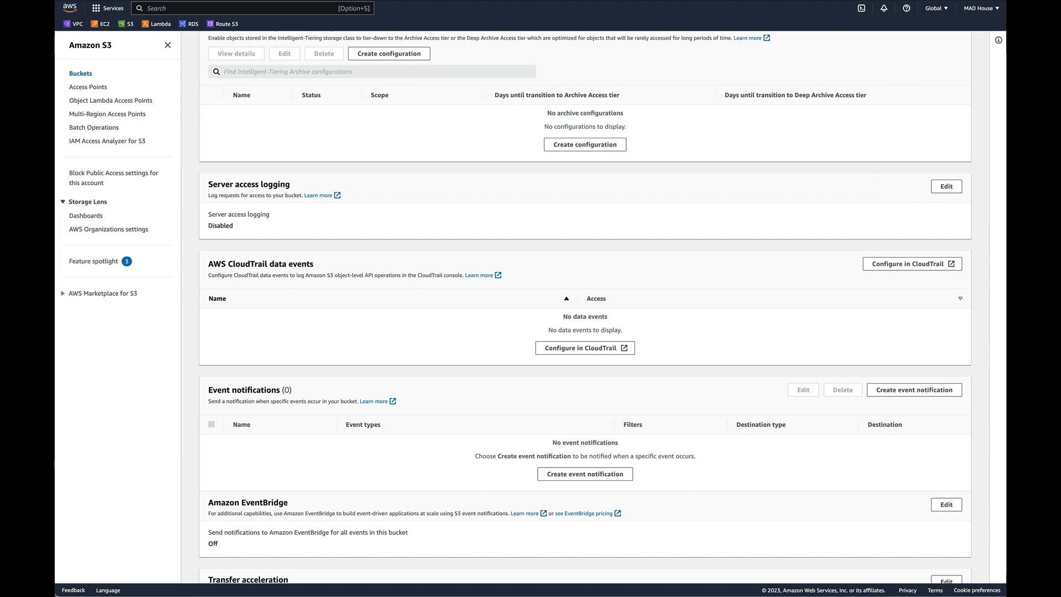
left_click(929, 0)
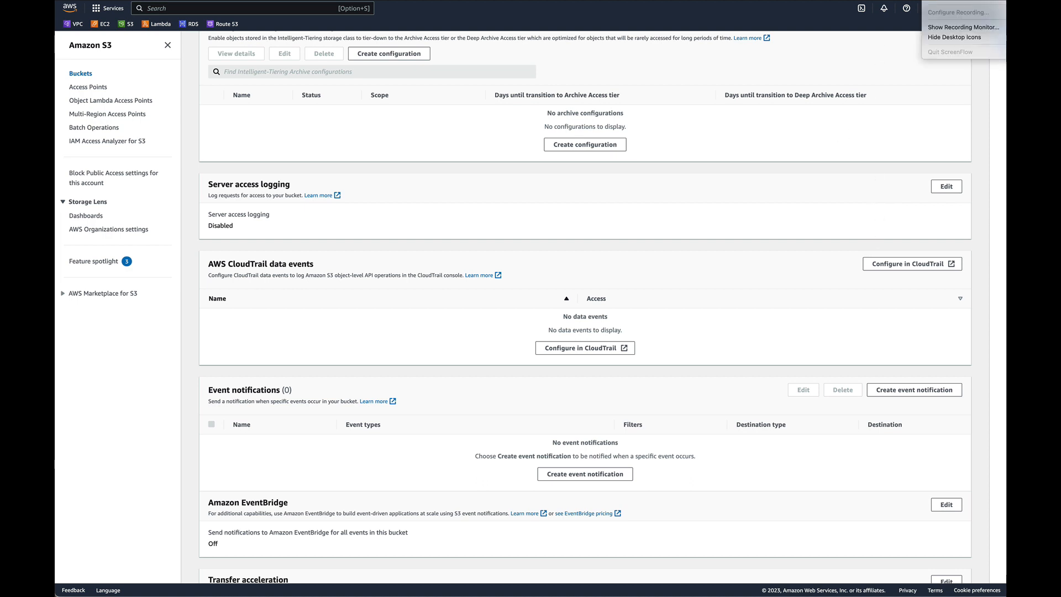